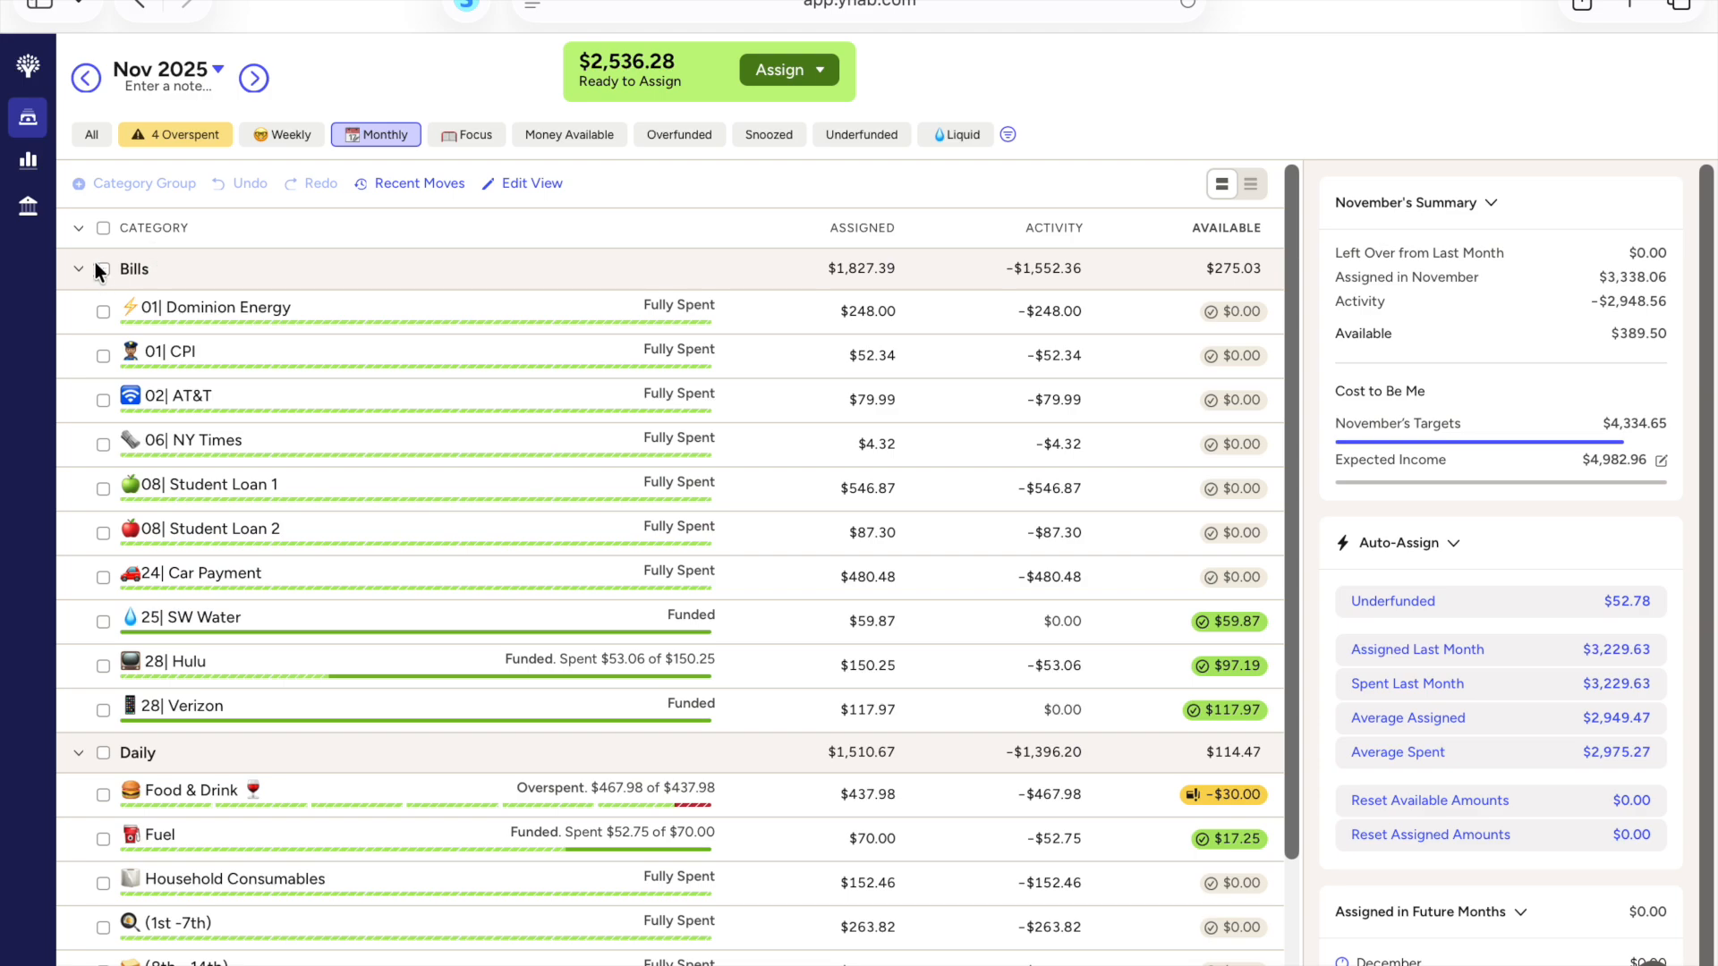
Step: Show all categories in the November 2025 plan and collapse the Bills group
{"action": "left_click", "coordinate": [93, 135]}
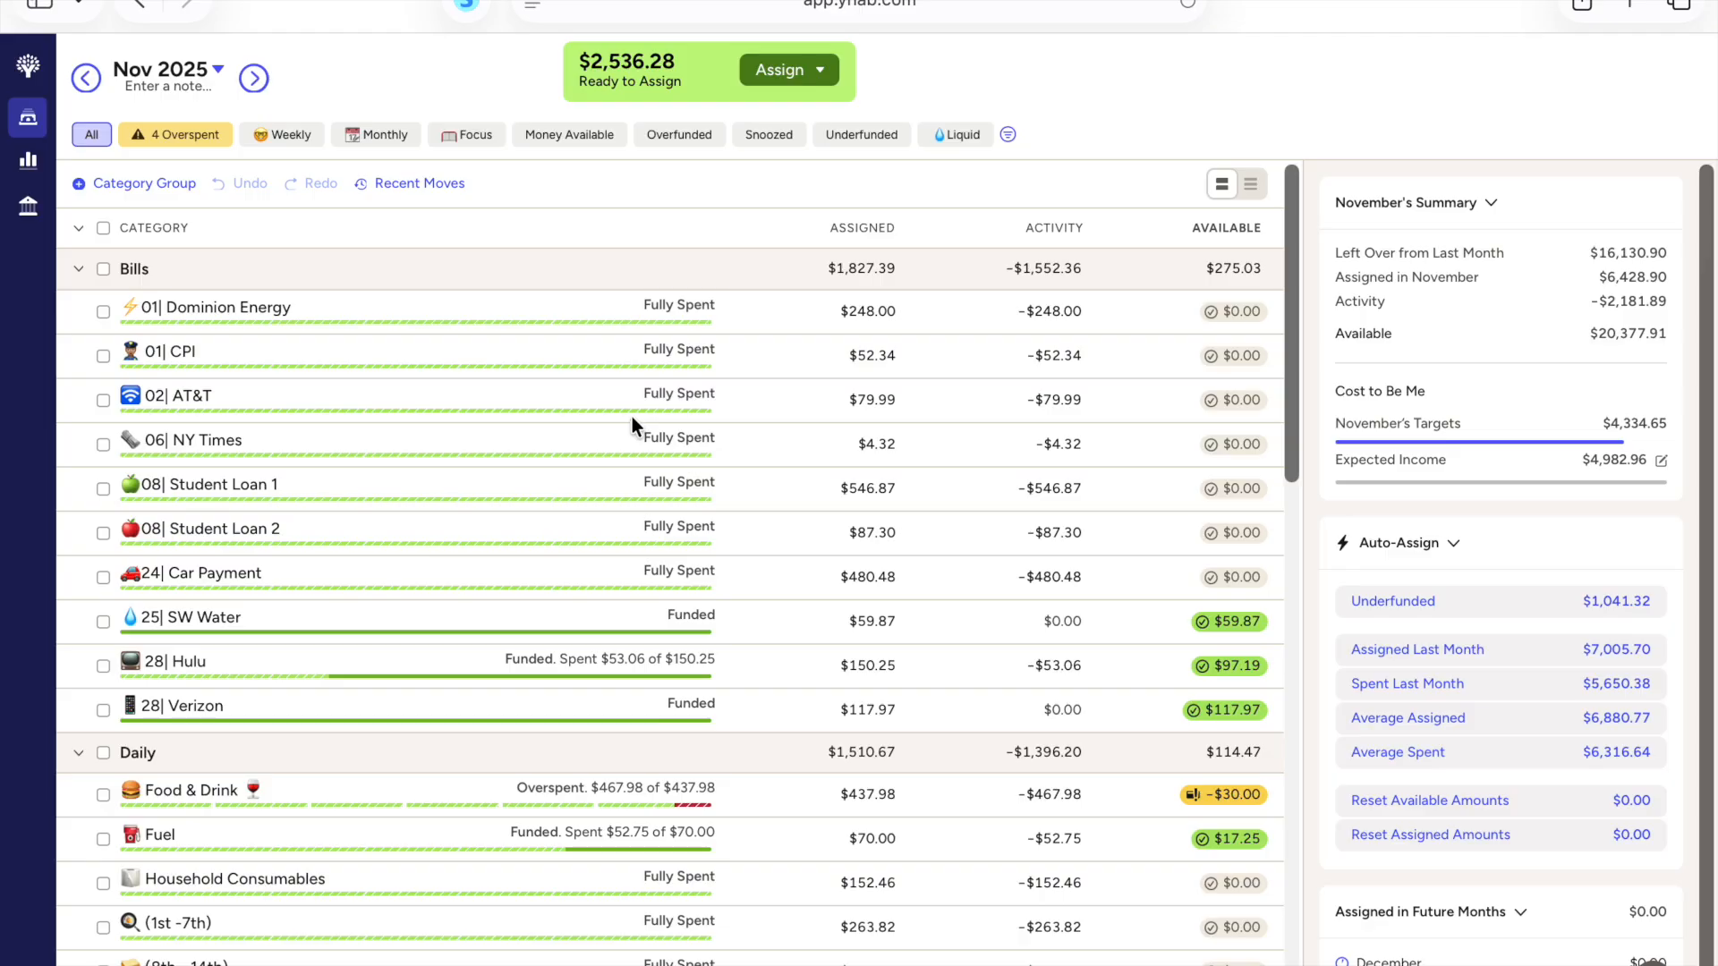
{"action": "scroll", "coordinate": [550, 347], "scroll_direction": "down", "scroll_amount": 3}
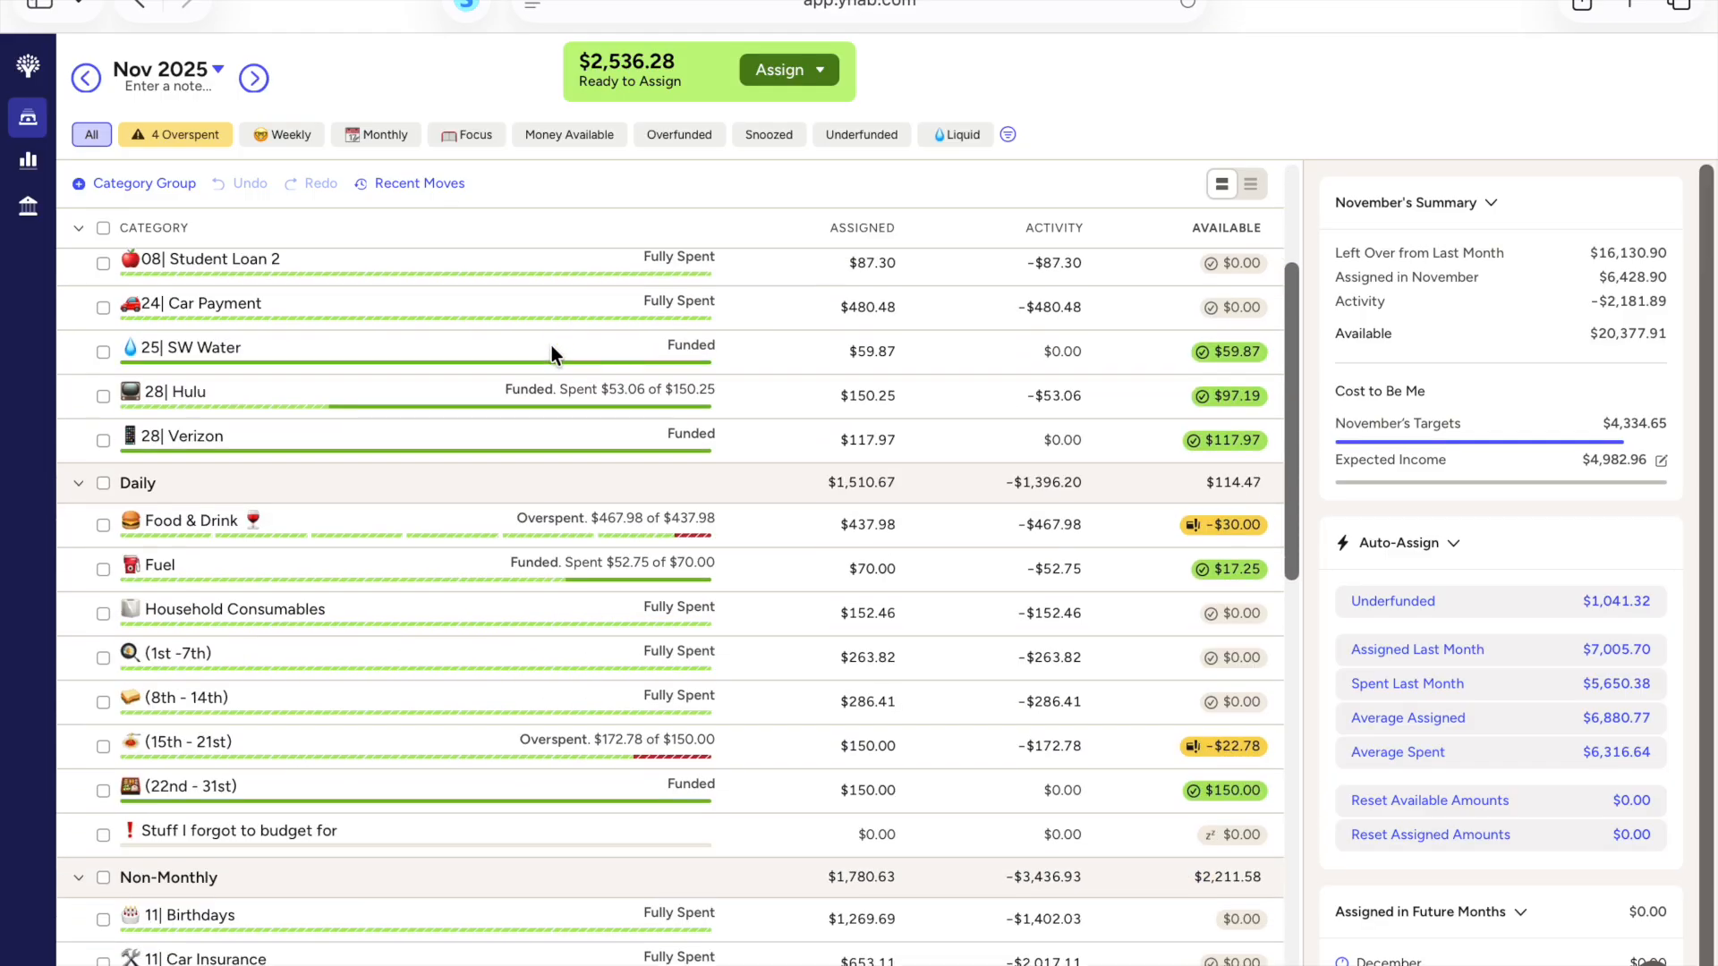
{"action": "scroll", "coordinate": [551, 346], "scroll_direction": "up", "scroll_amount": 3}
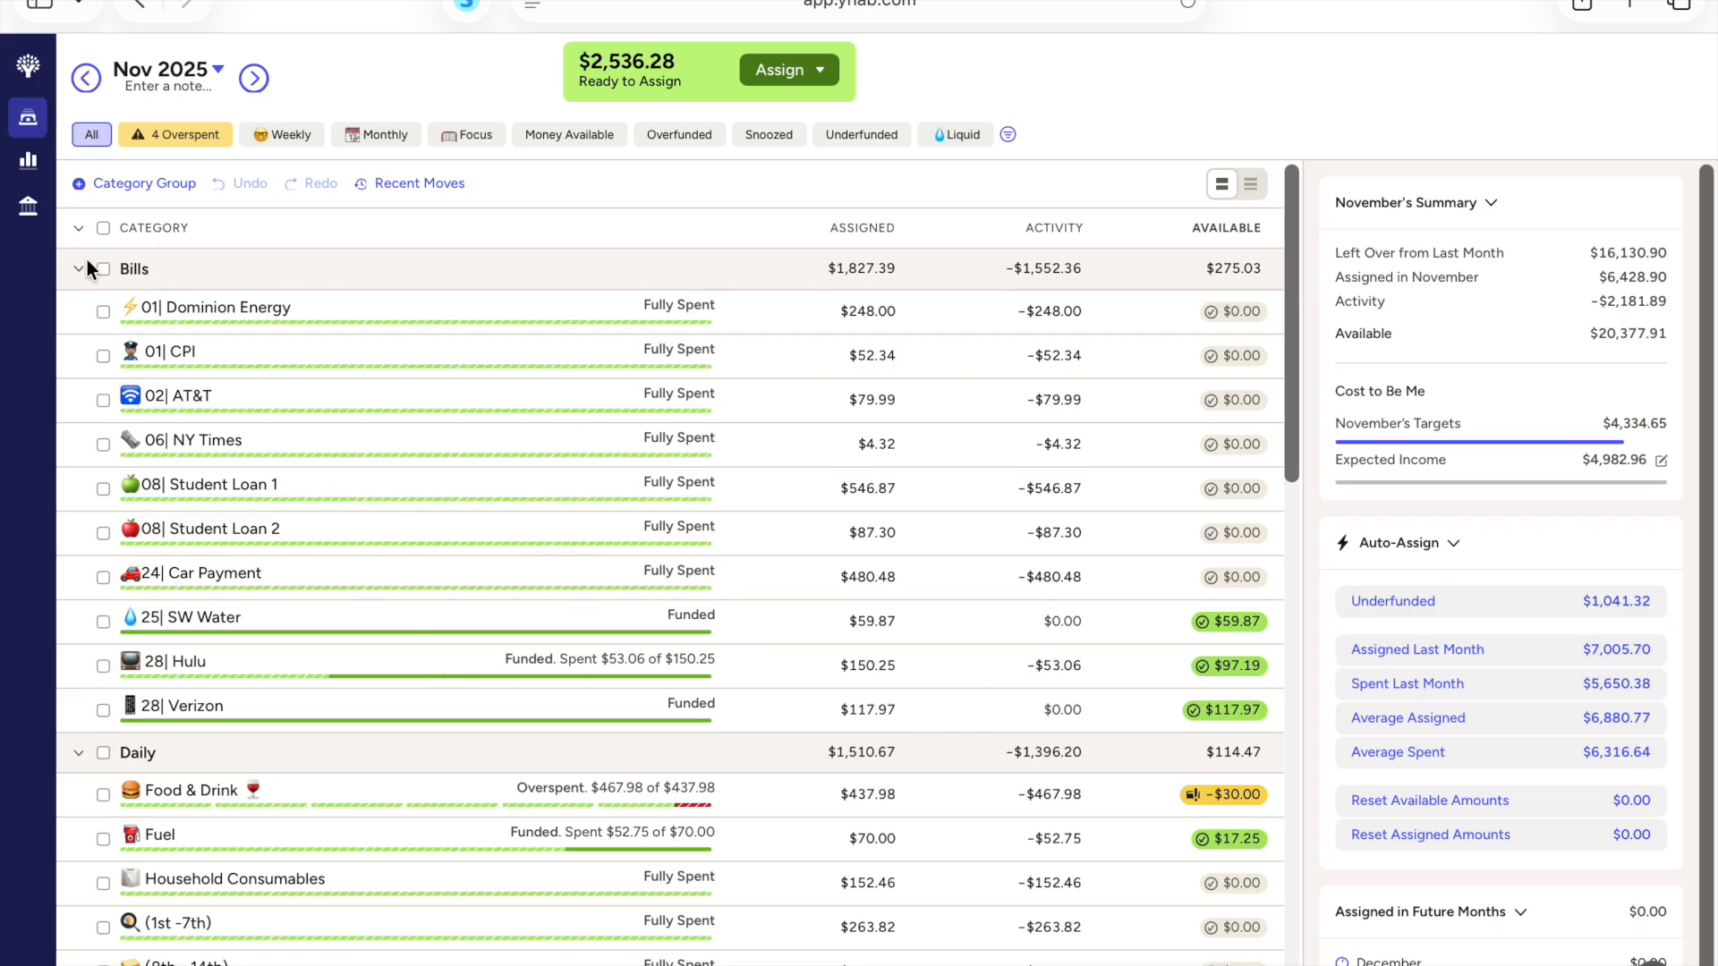
{"action": "left_click", "coordinate": [847, 649]}
{"action": "left_click", "coordinate": [79, 268]}
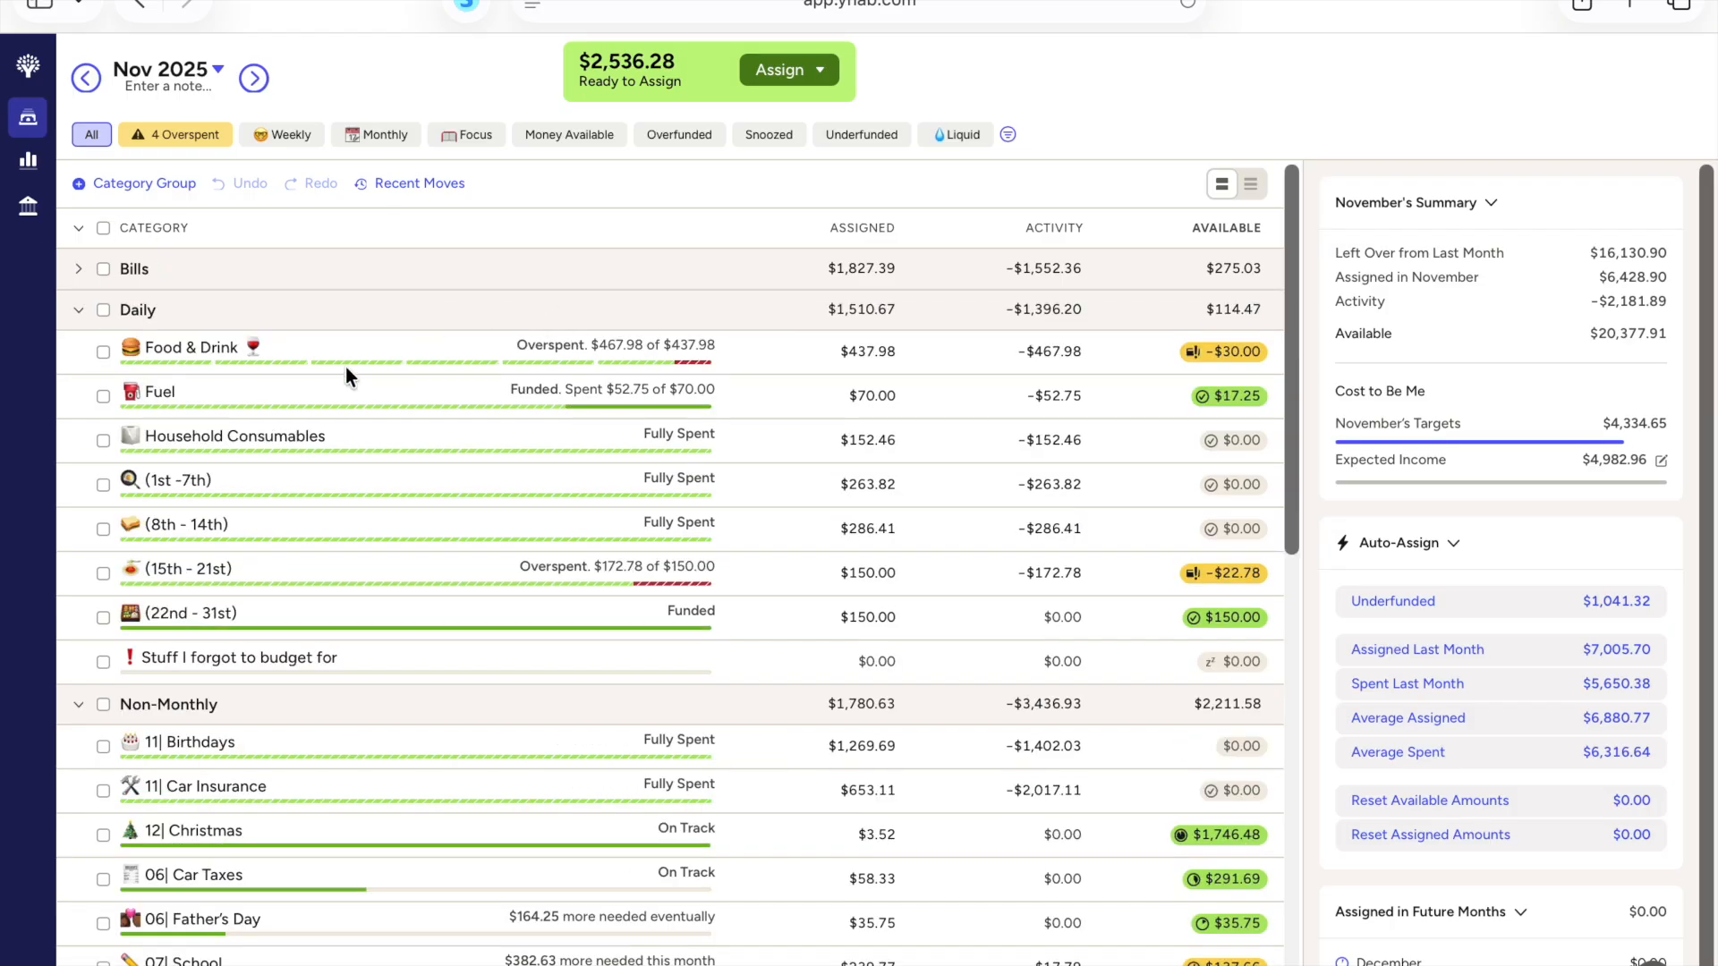
Step: Cover the Food & Drink category's overspending from Ready to Assign
{"action": "left_click", "coordinate": [1218, 358]}
{"action": "type", "text": "rea"}
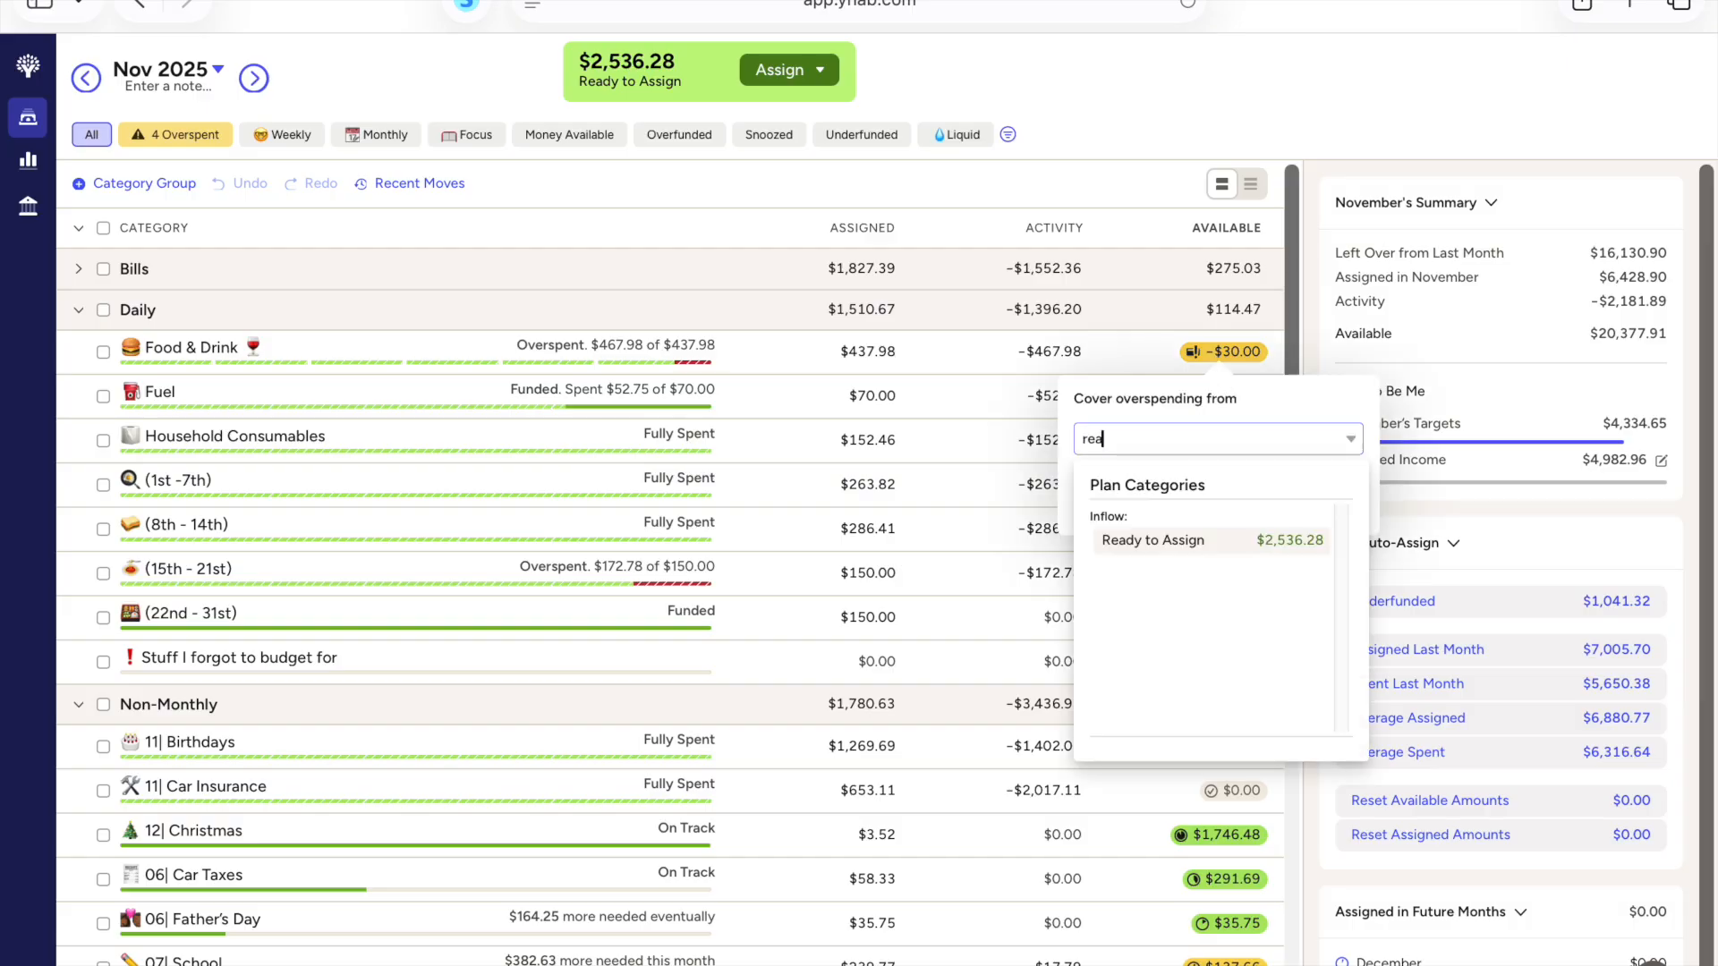
{"action": "left_click", "coordinate": [1201, 546]}
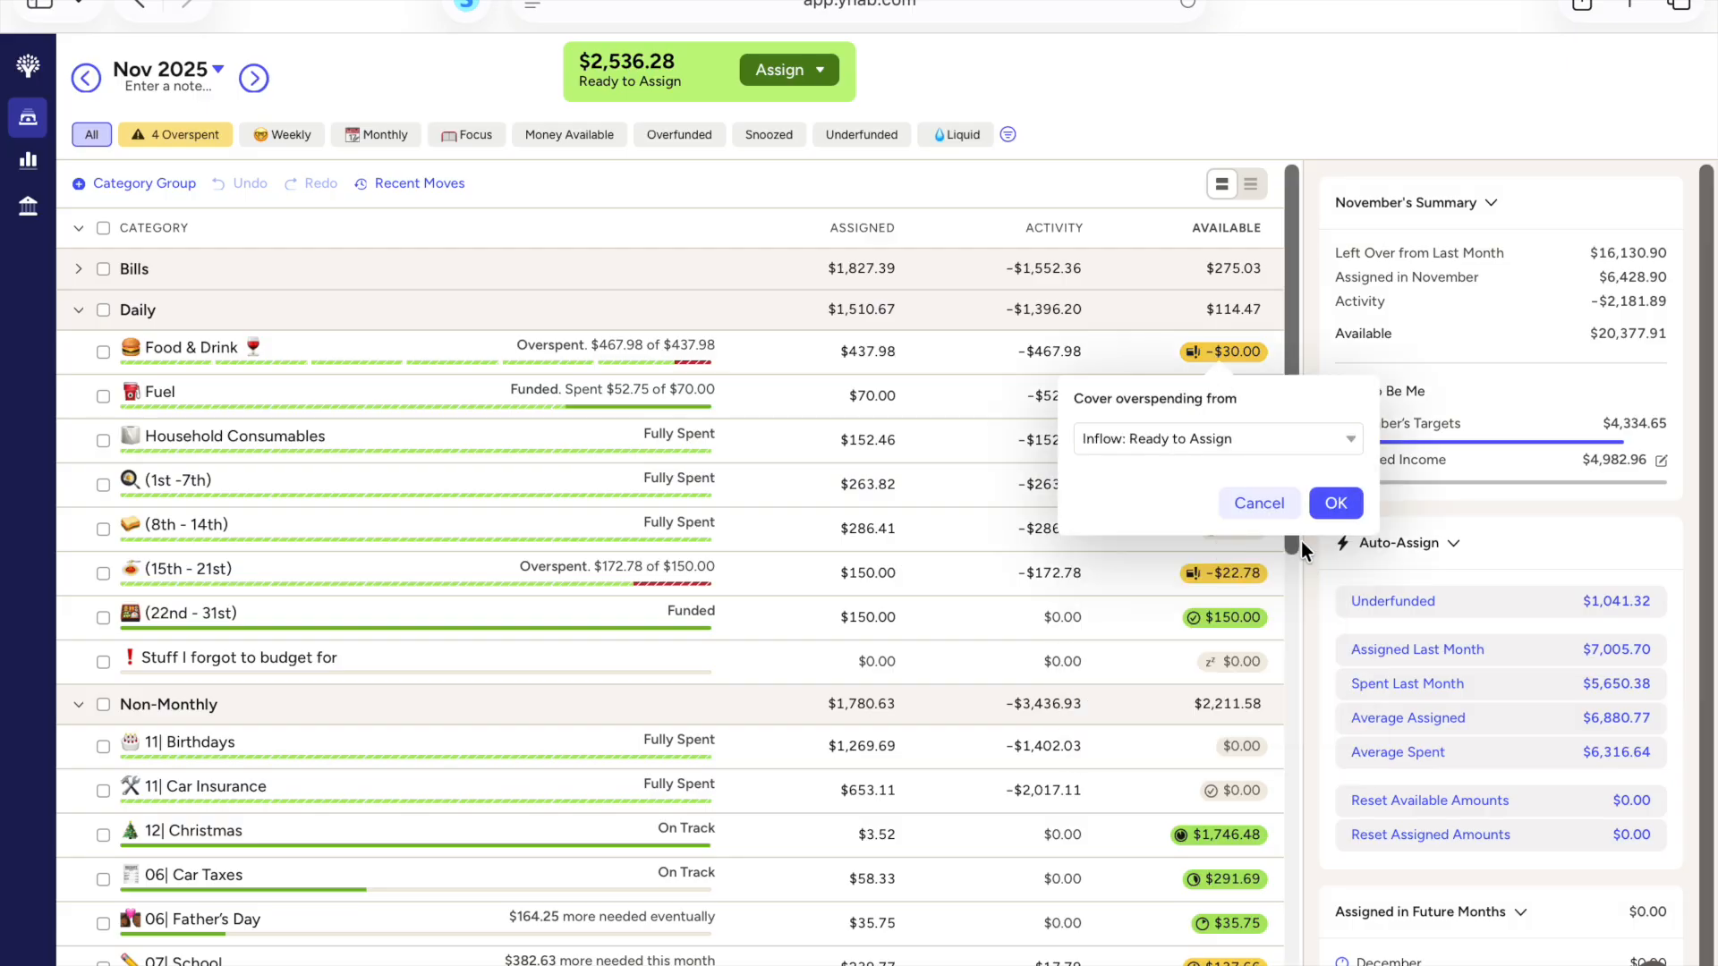
{"action": "left_click", "coordinate": [1335, 506]}
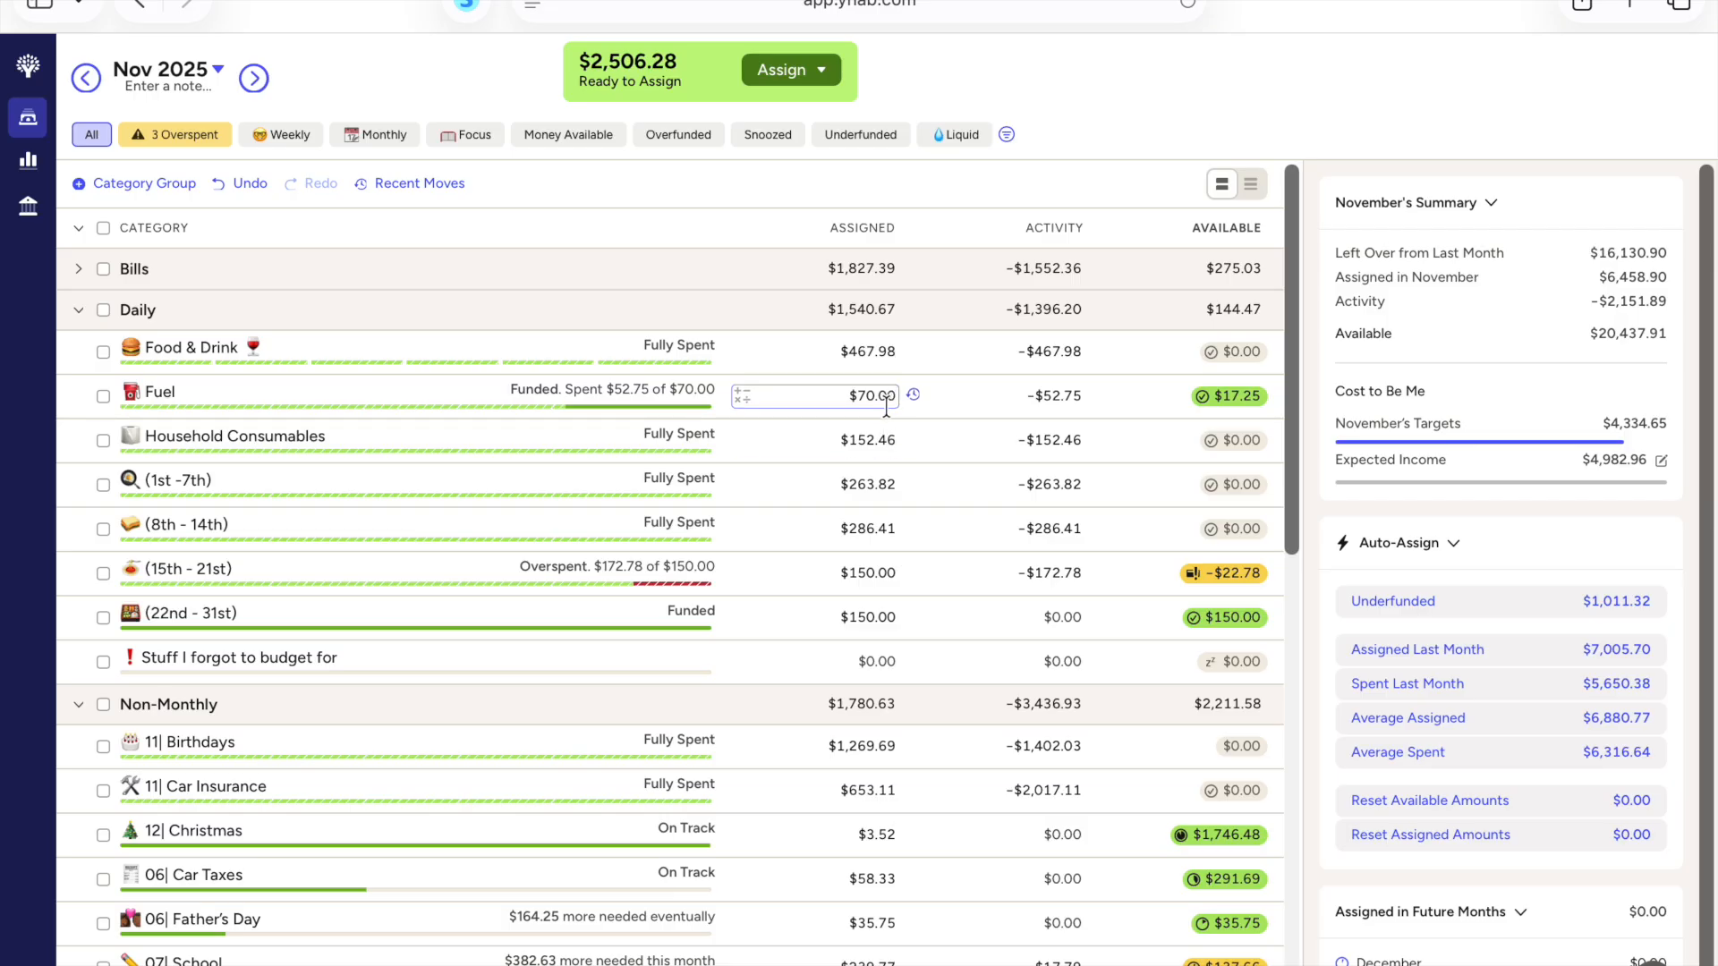
Step: Check the activity of the (15th - 21st) category, then collapse the Daily group
{"action": "scroll", "coordinate": [899, 500], "scroll_direction": "down", "scroll_amount": 1}
{"action": "scroll", "coordinate": [899, 508], "scroll_direction": "down", "scroll_amount": 1}
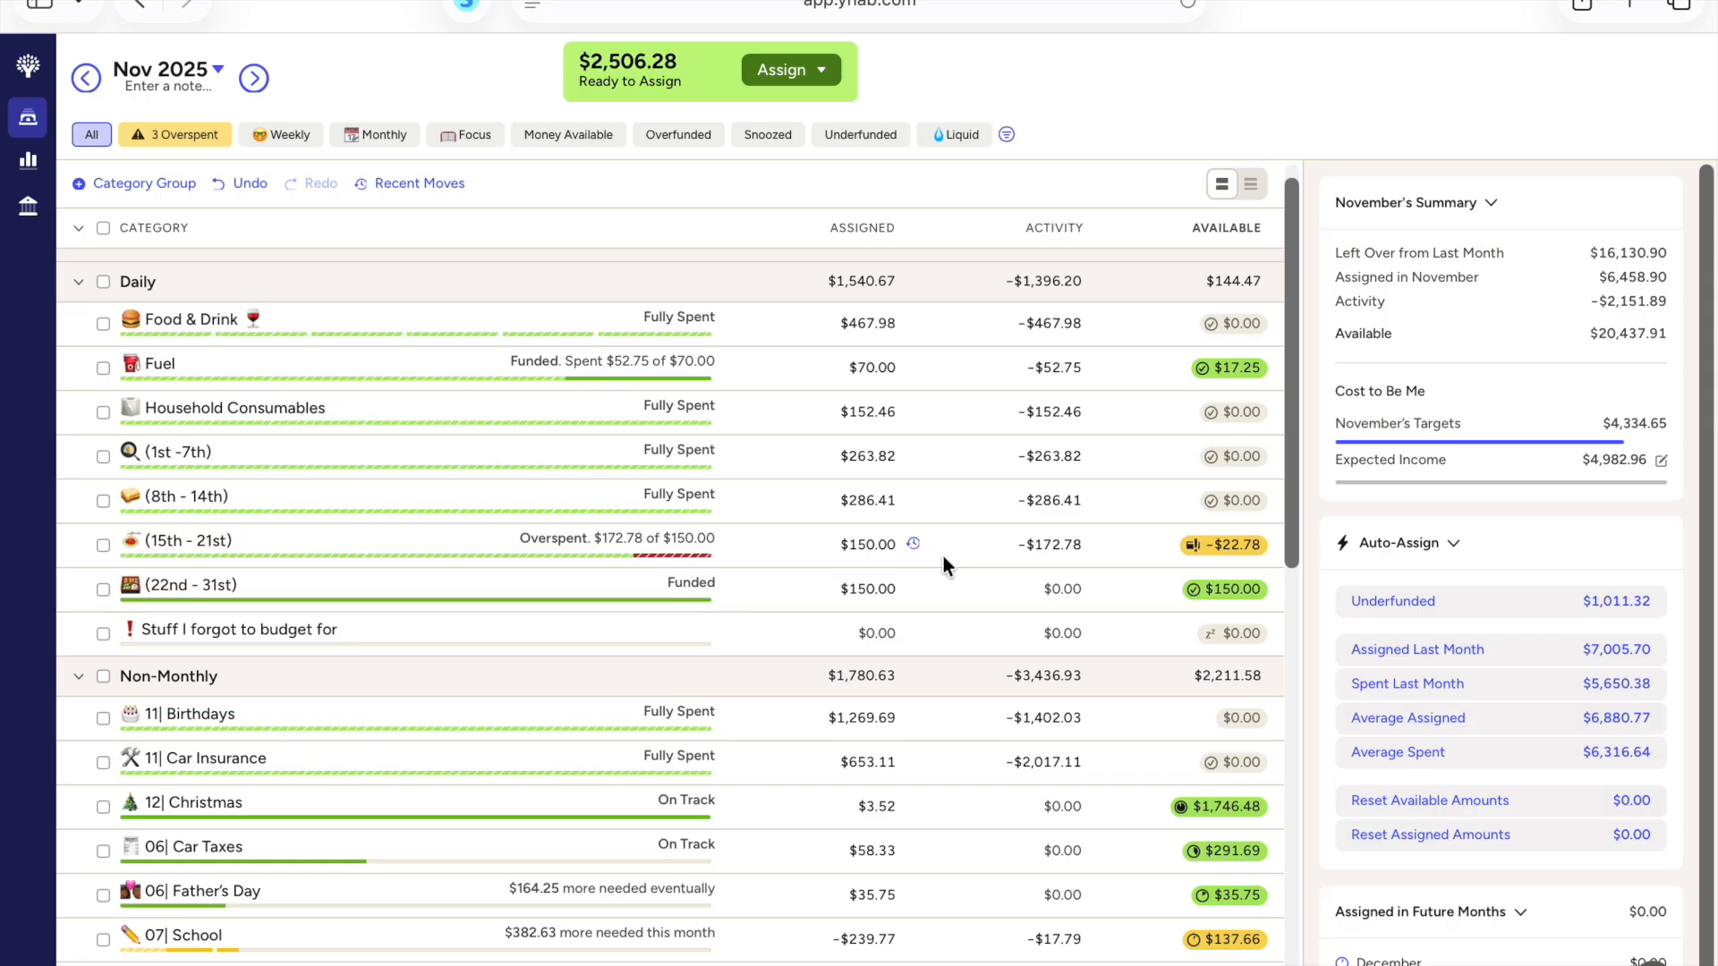
{"action": "left_click", "coordinate": [1056, 546]}
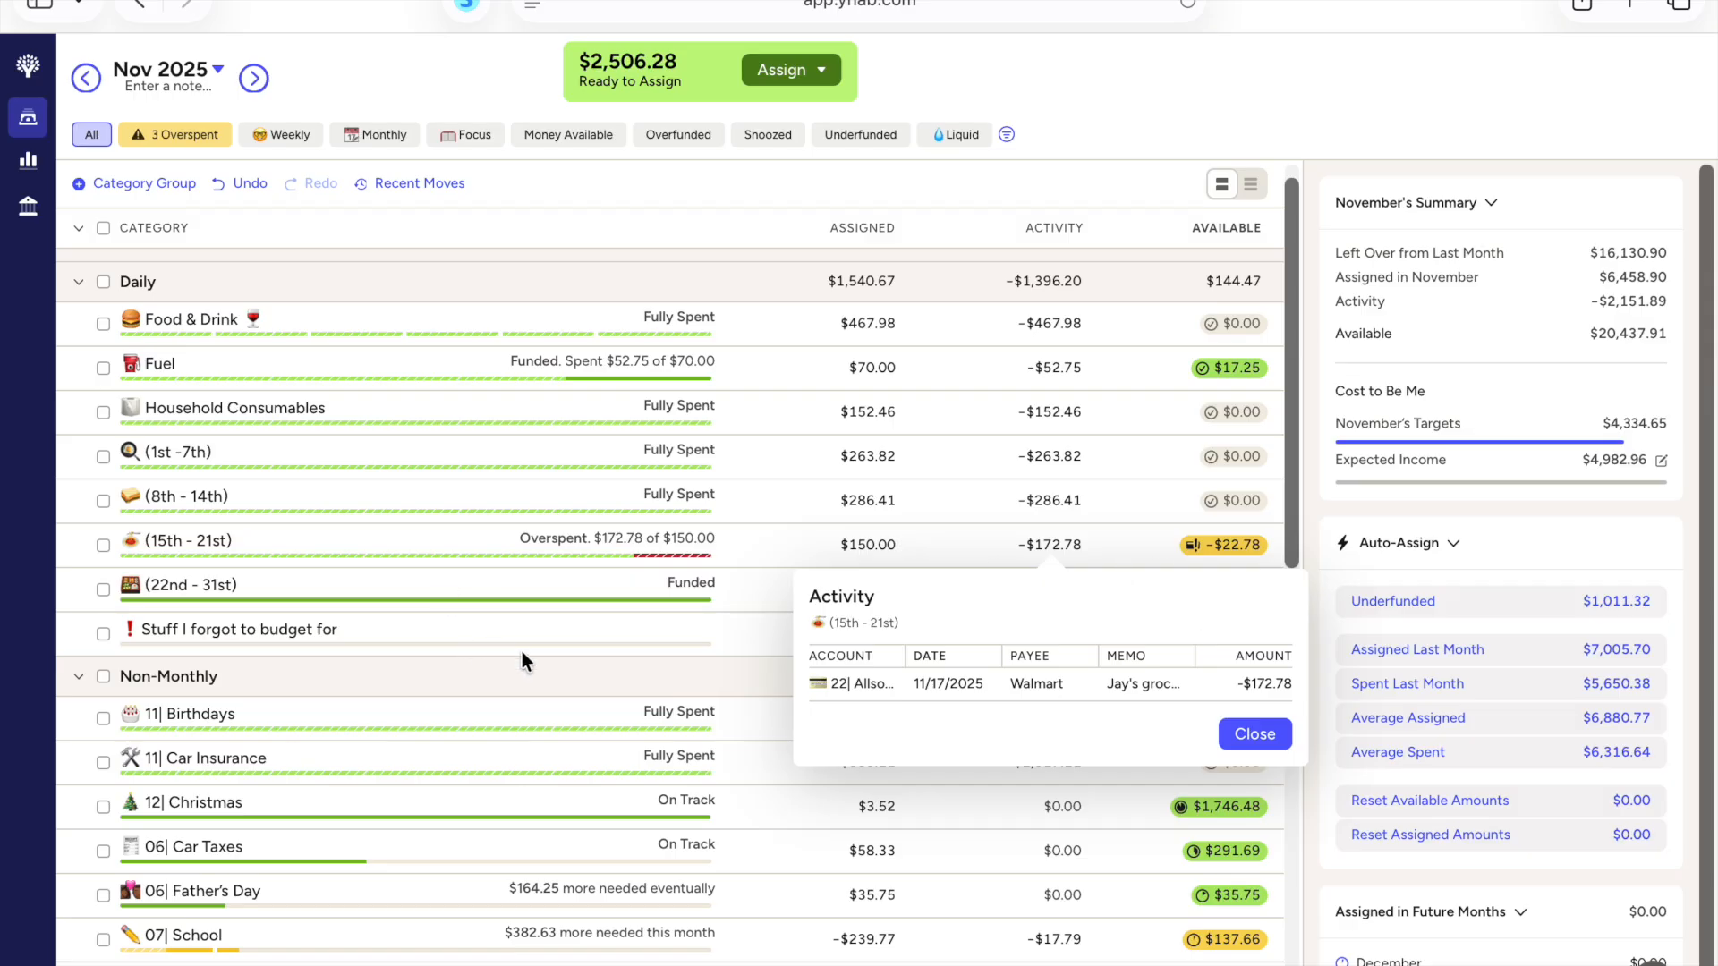
{"action": "left_click", "coordinate": [522, 684]}
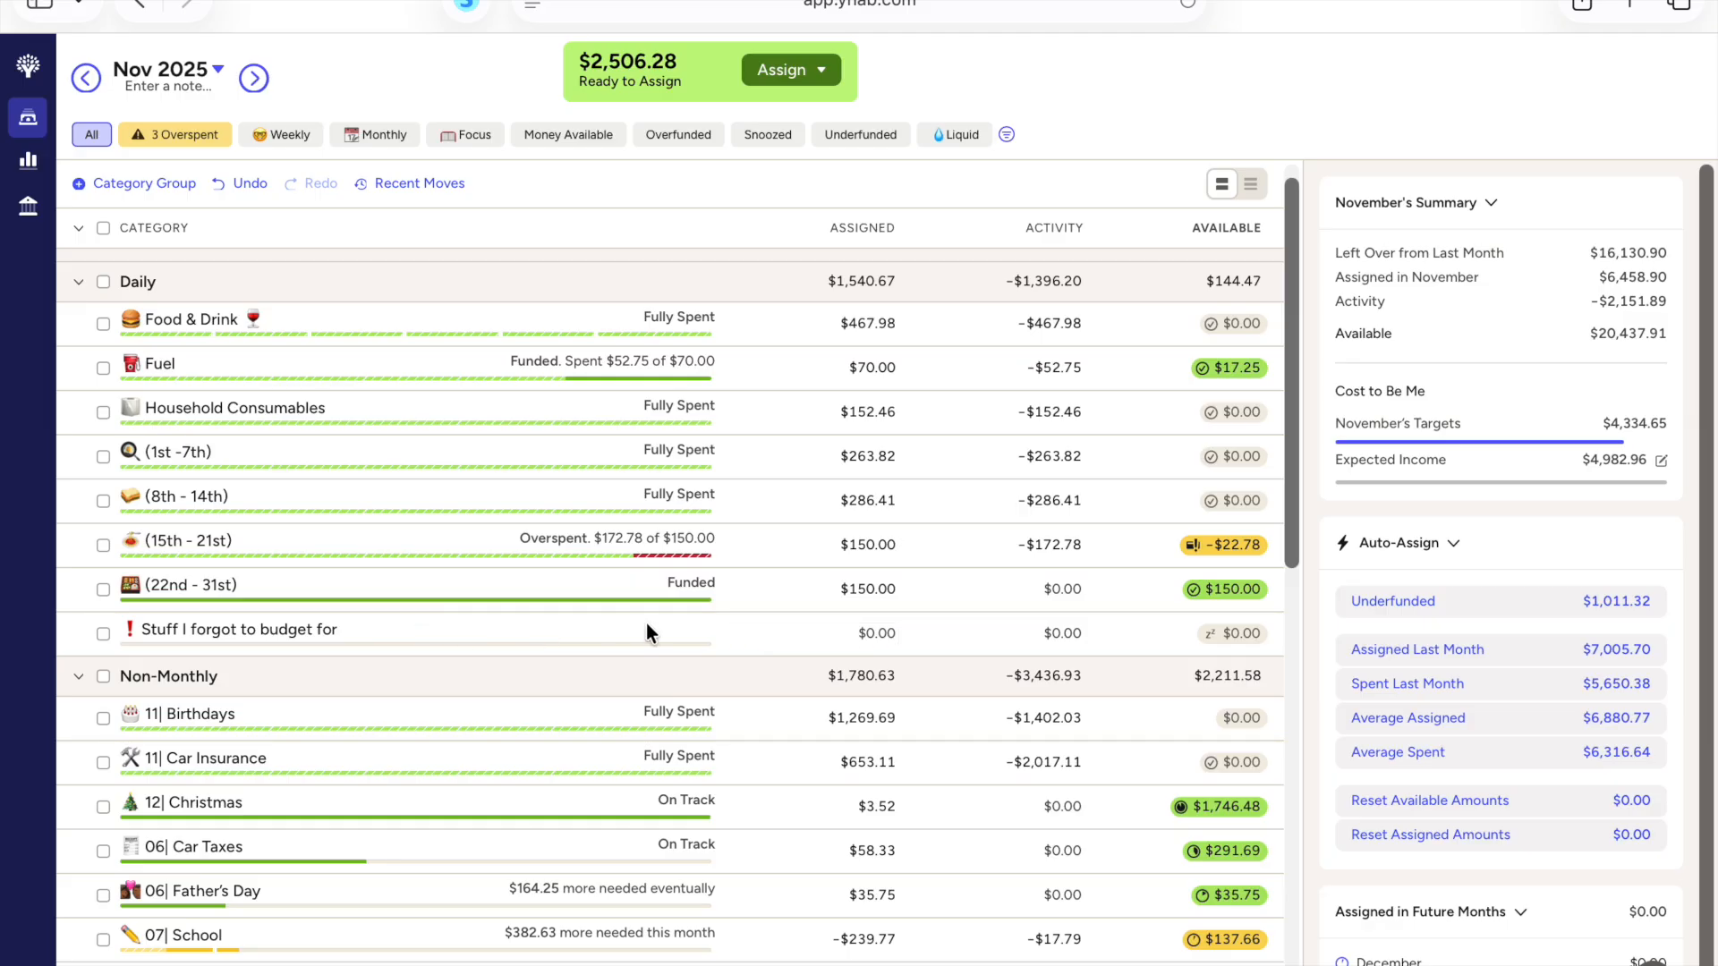
{"action": "left_click", "coordinate": [78, 282]}
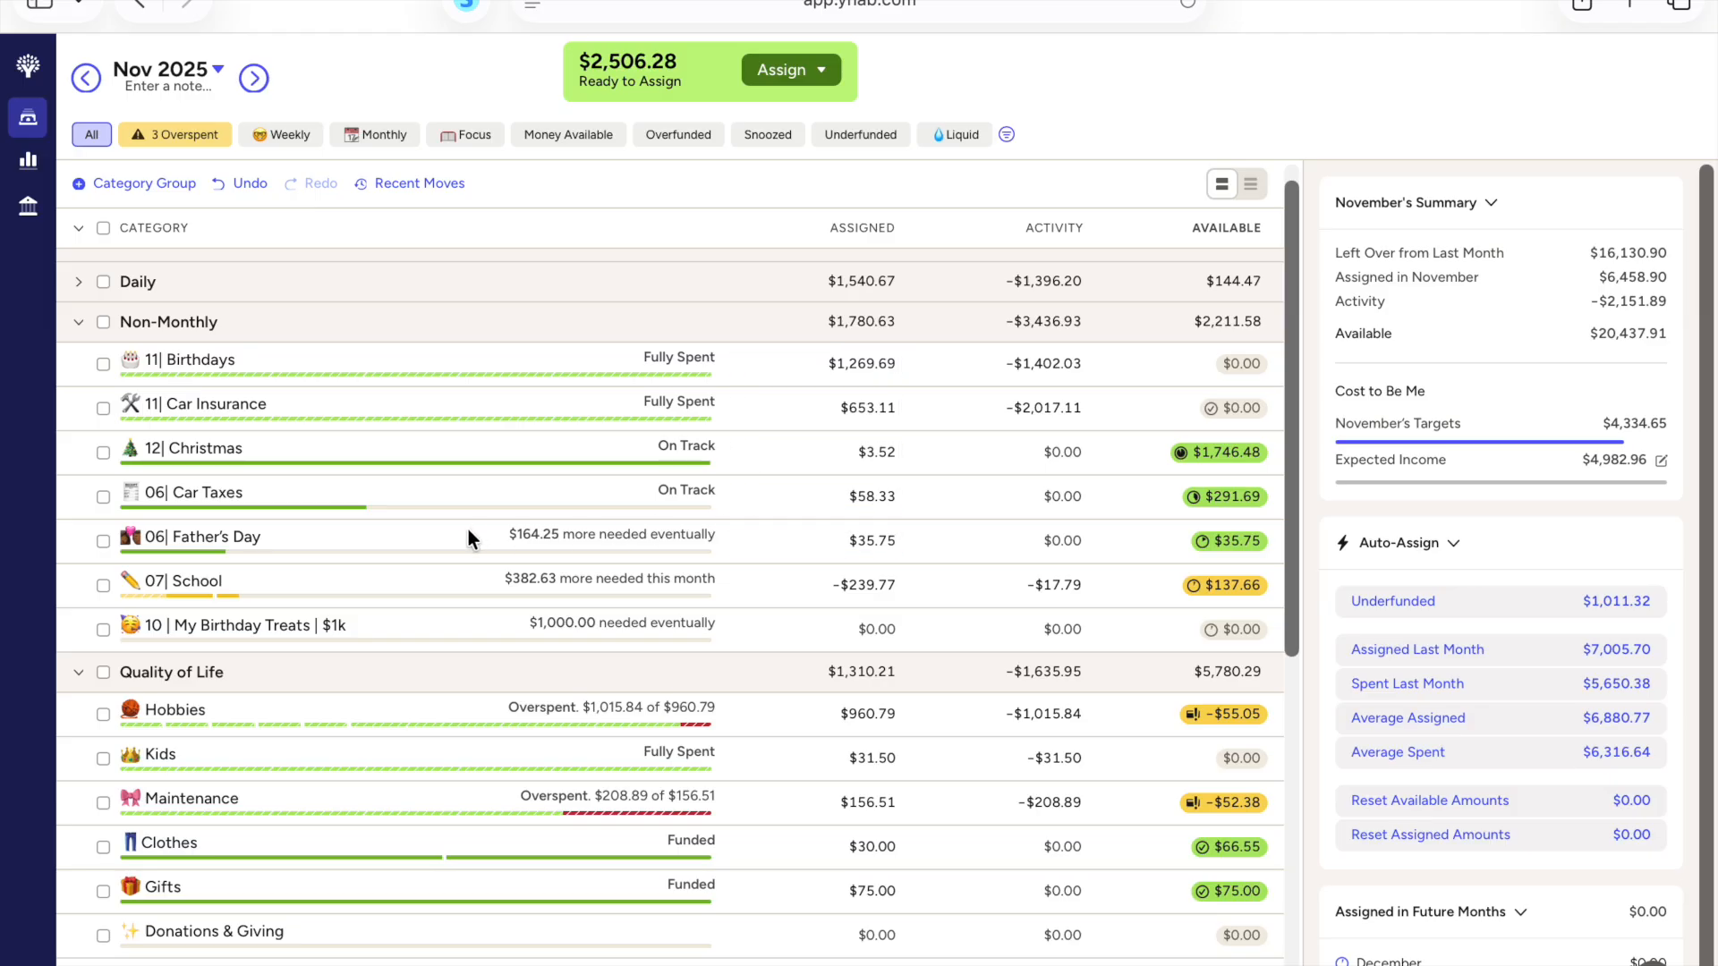
Step: Add 382.63 to the assigned amount of the 07| School category and deselect it
{"action": "left_click", "coordinate": [884, 587]}
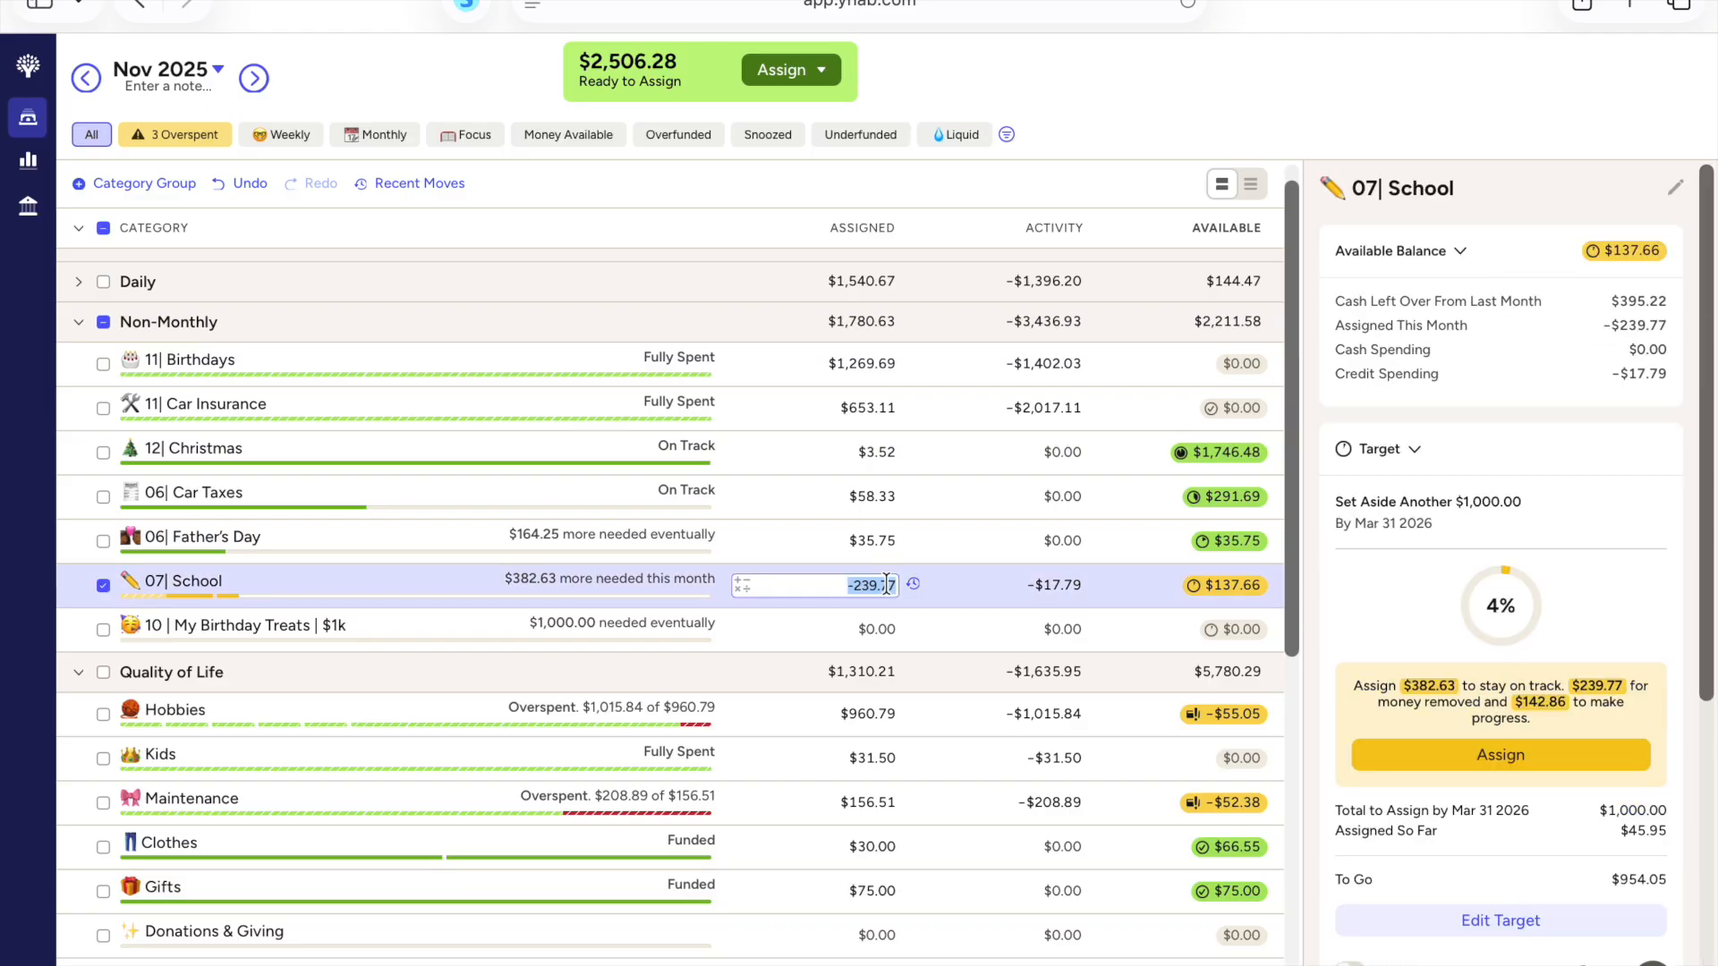
{"action": "key", "text": "Right"}
{"action": "type", "text": "+38"}
{"action": "type", "text": "2"}
{"action": "type", "text": ",63"}
{"action": "key", "text": "BackSpace"}
{"action": "key", "text": "BackSpace"}
{"action": "key", "text": "BackSpace"}
{"action": "type", "text": ".63"}
{"action": "key", "text": "Return"}
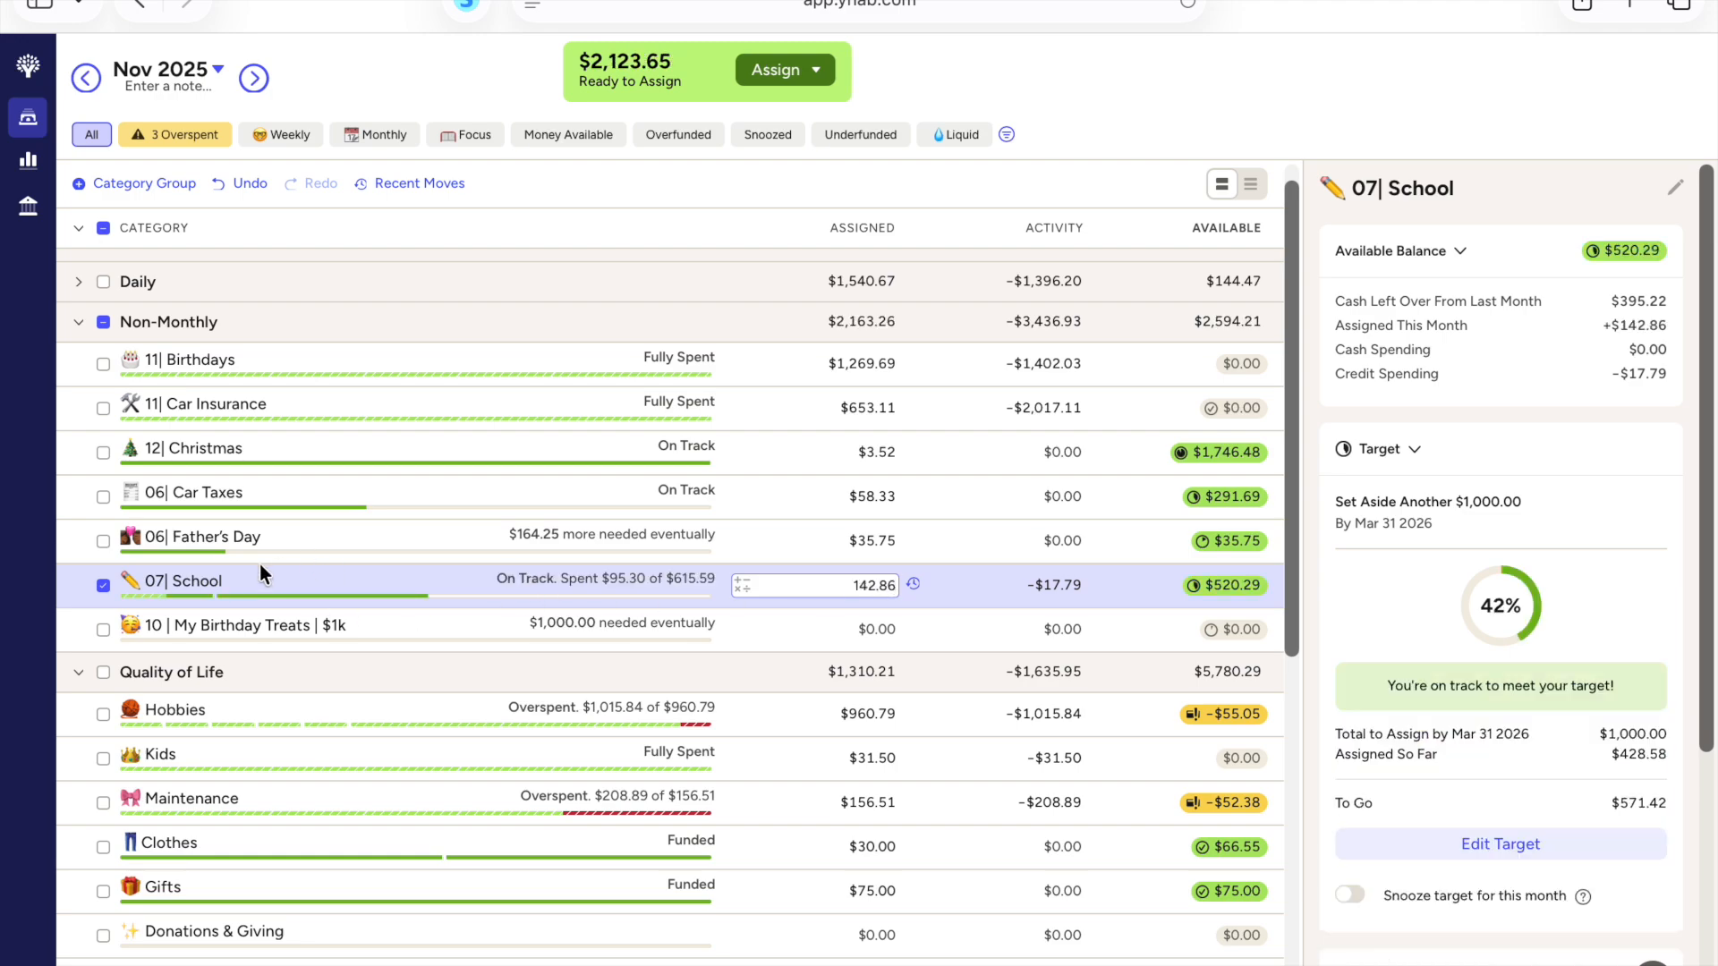
{"action": "left_click", "coordinate": [104, 585]}
Step: Cover the Hobbies category's overspending in the Quality of Life group from Ready to Assign
{"action": "scroll", "coordinate": [613, 594], "scroll_direction": "down", "scroll_amount": 1}
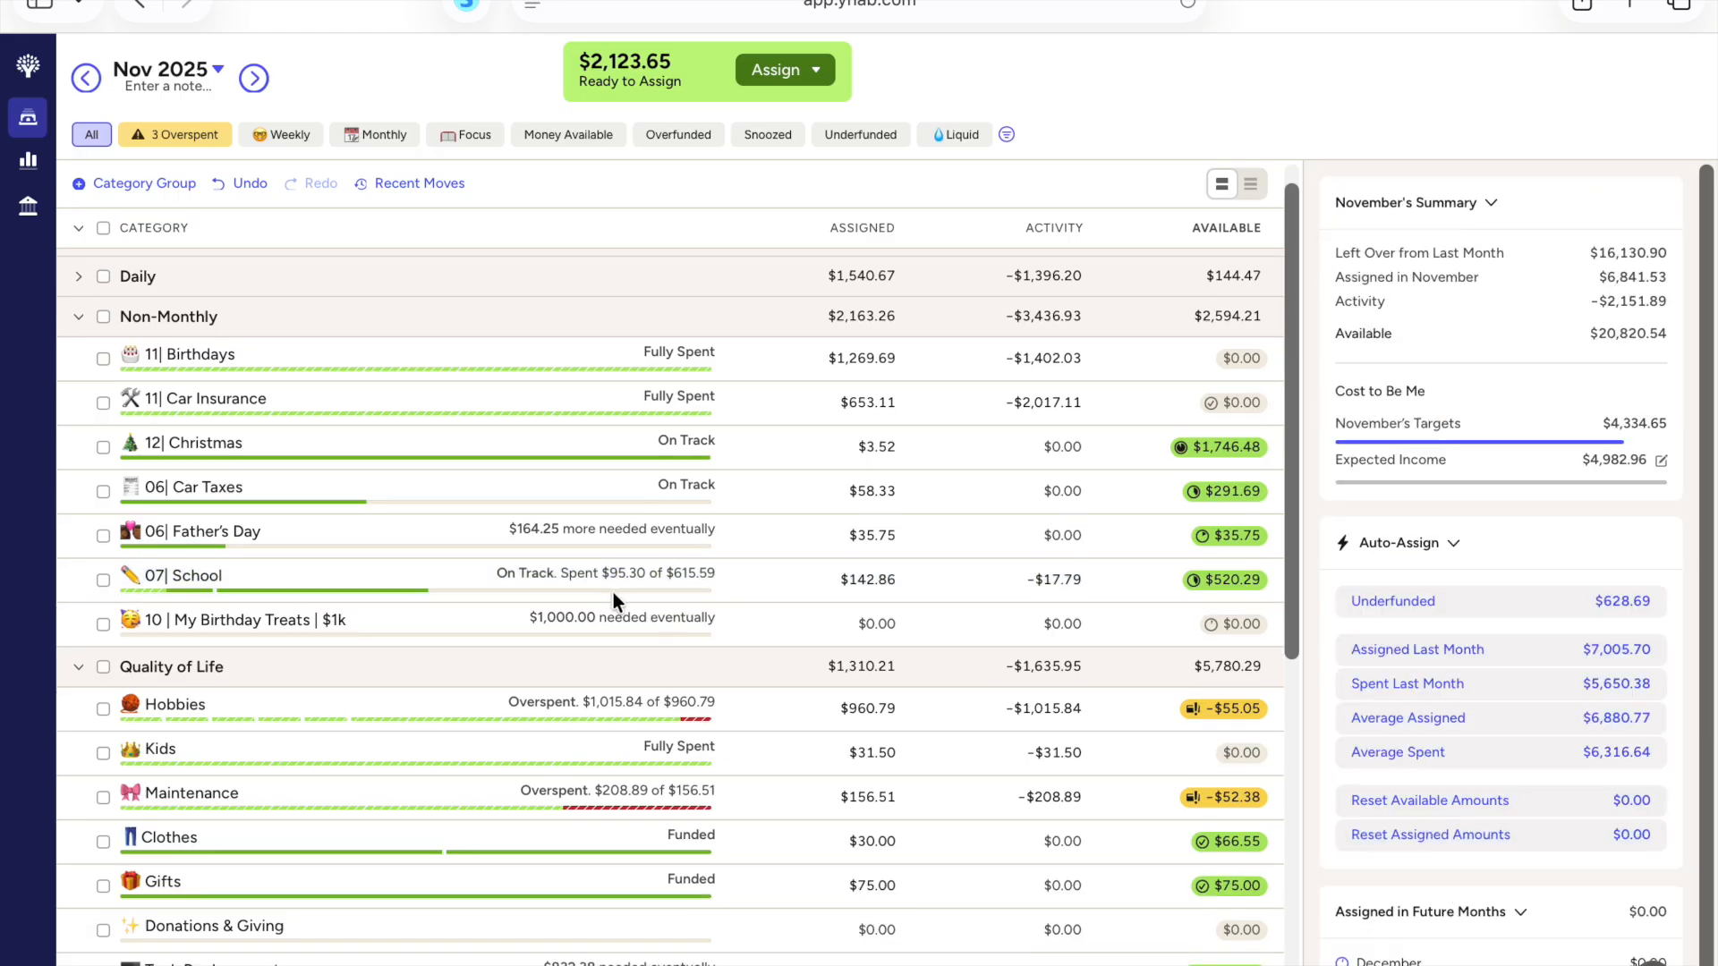
{"action": "scroll", "coordinate": [748, 619], "scroll_direction": "down", "scroll_amount": 3}
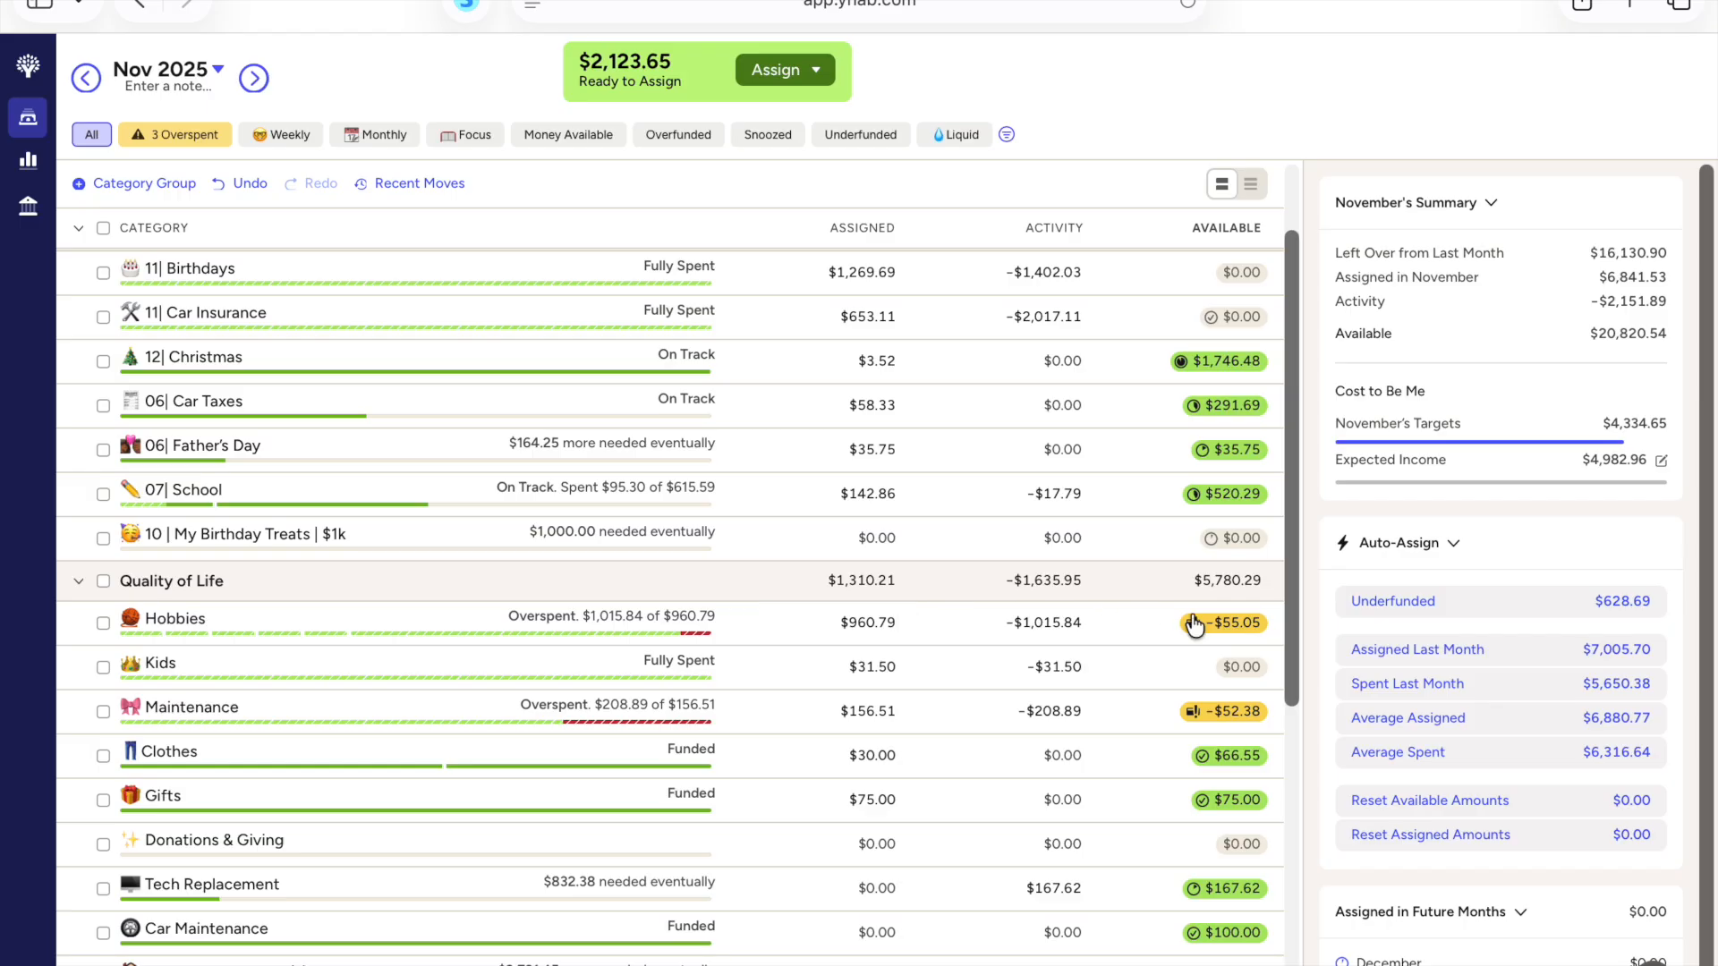
{"action": "left_click", "coordinate": [1228, 623]}
{"action": "left_click", "coordinate": [1226, 707]}
{"action": "type", "text": "Inf"}
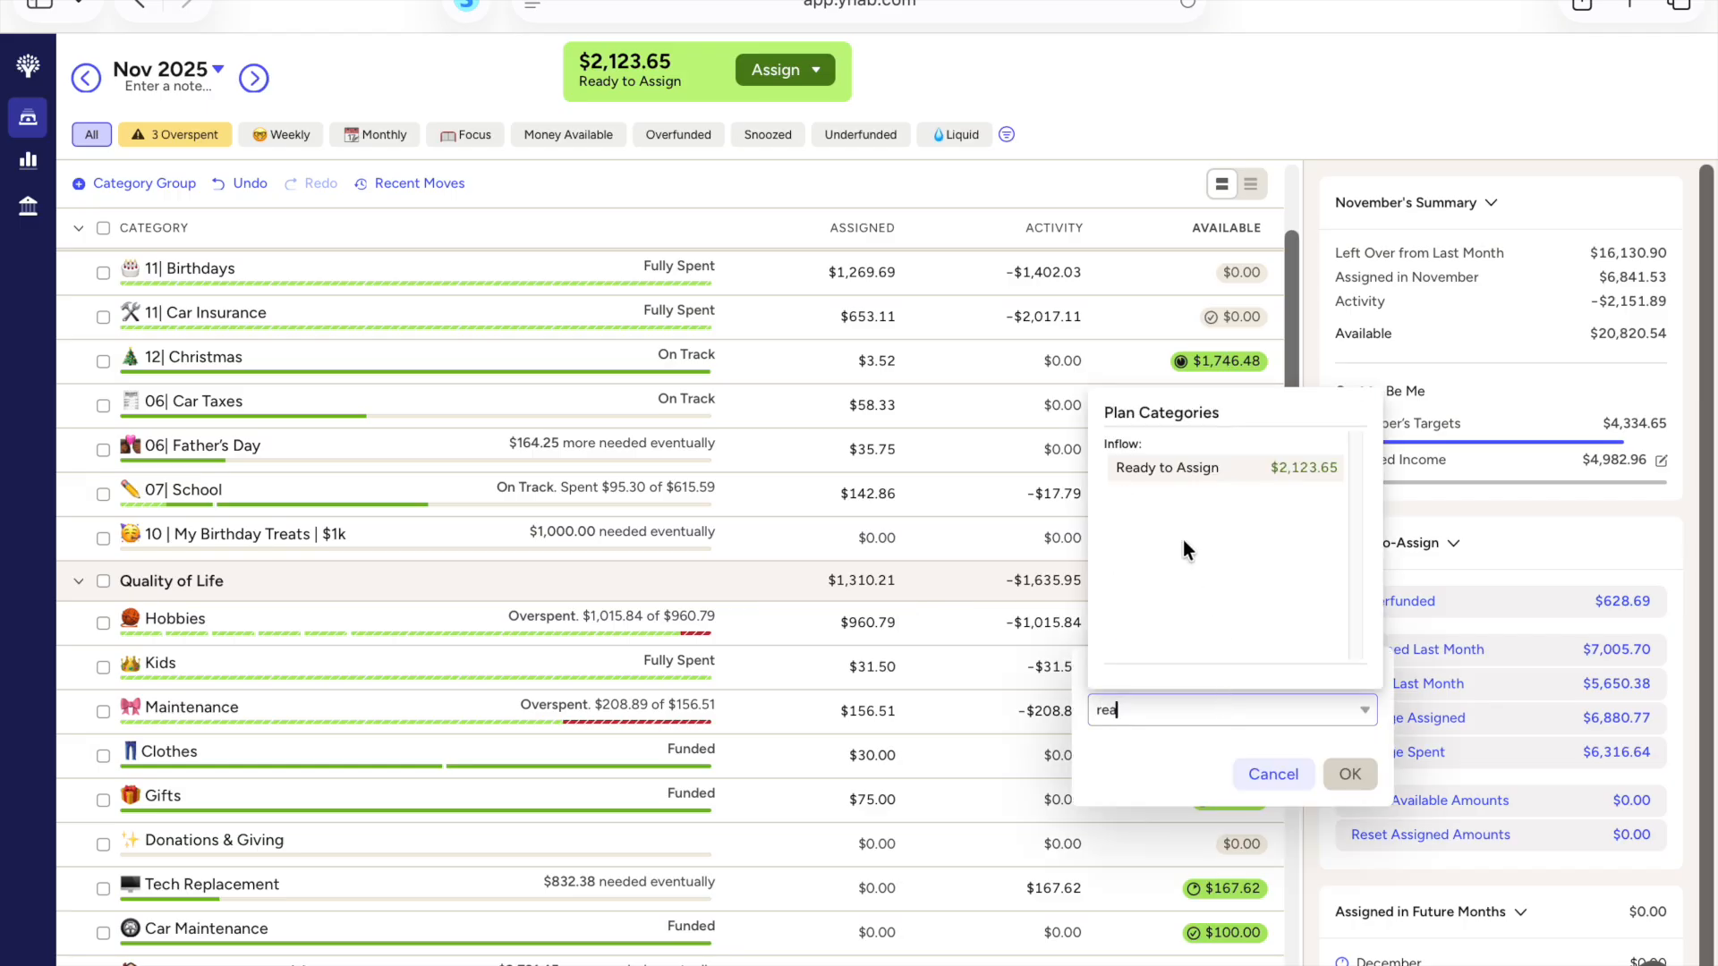
{"action": "left_click", "coordinate": [1189, 475]}
{"action": "left_click", "coordinate": [1352, 775]}
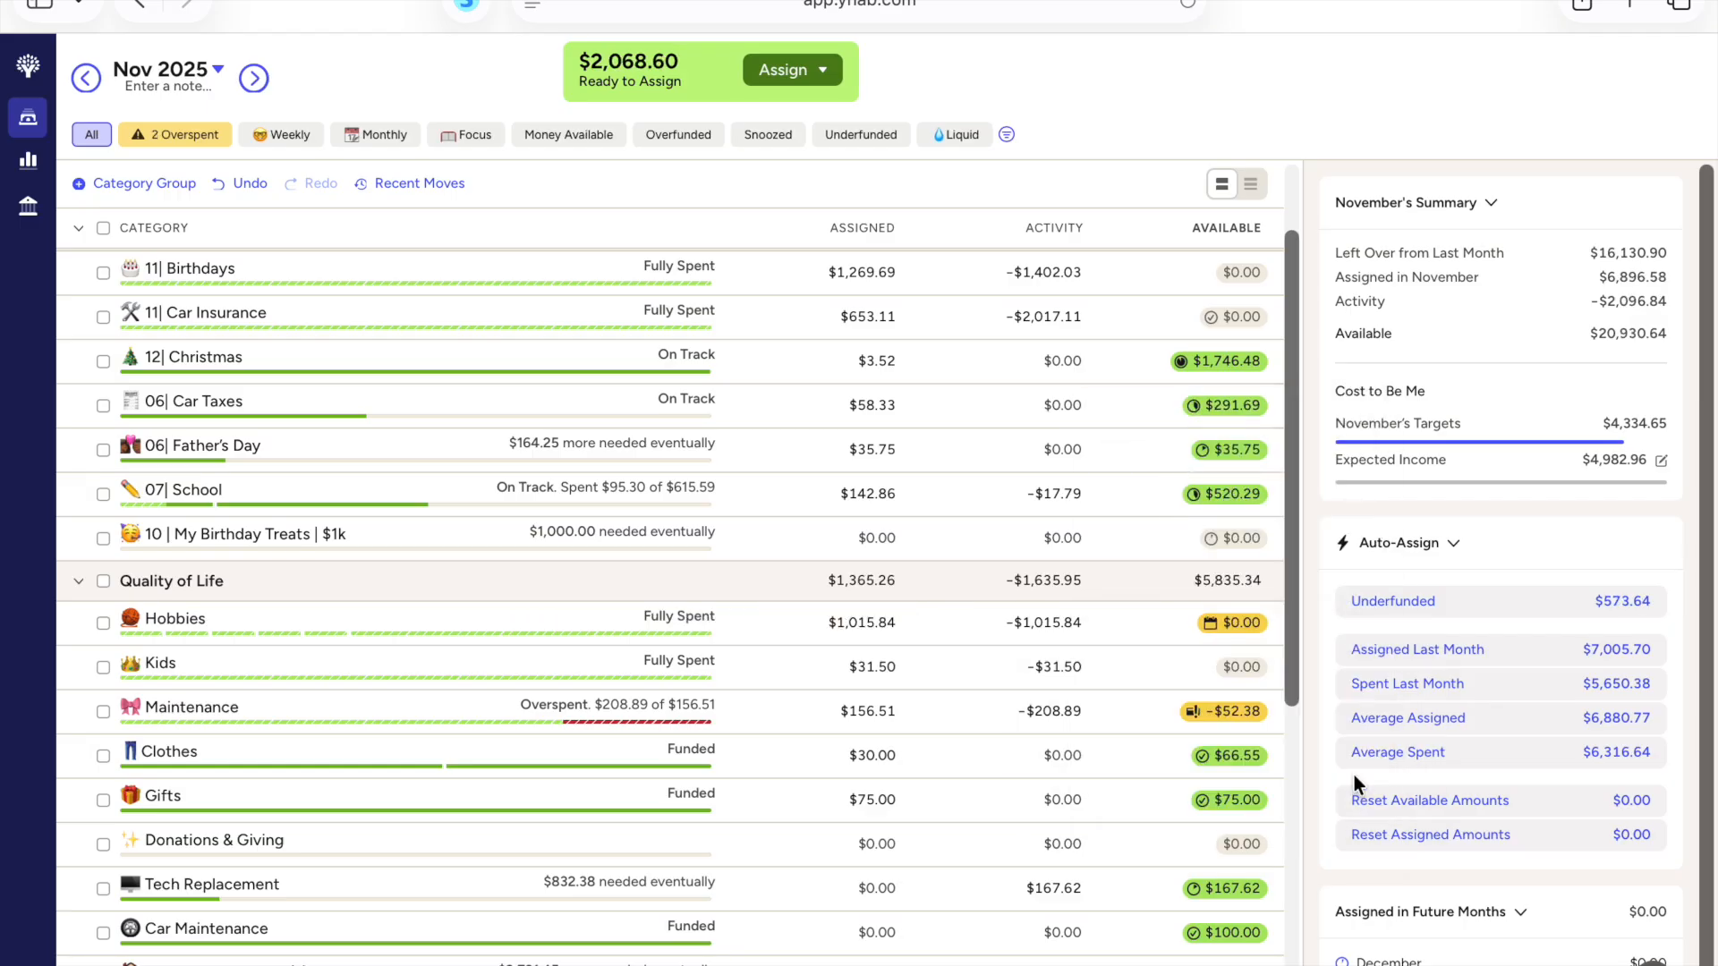
Step: Add 498.48 to the Hobbies assigned amount to fund its upcoming transactions
{"action": "left_click", "coordinate": [515, 626]}
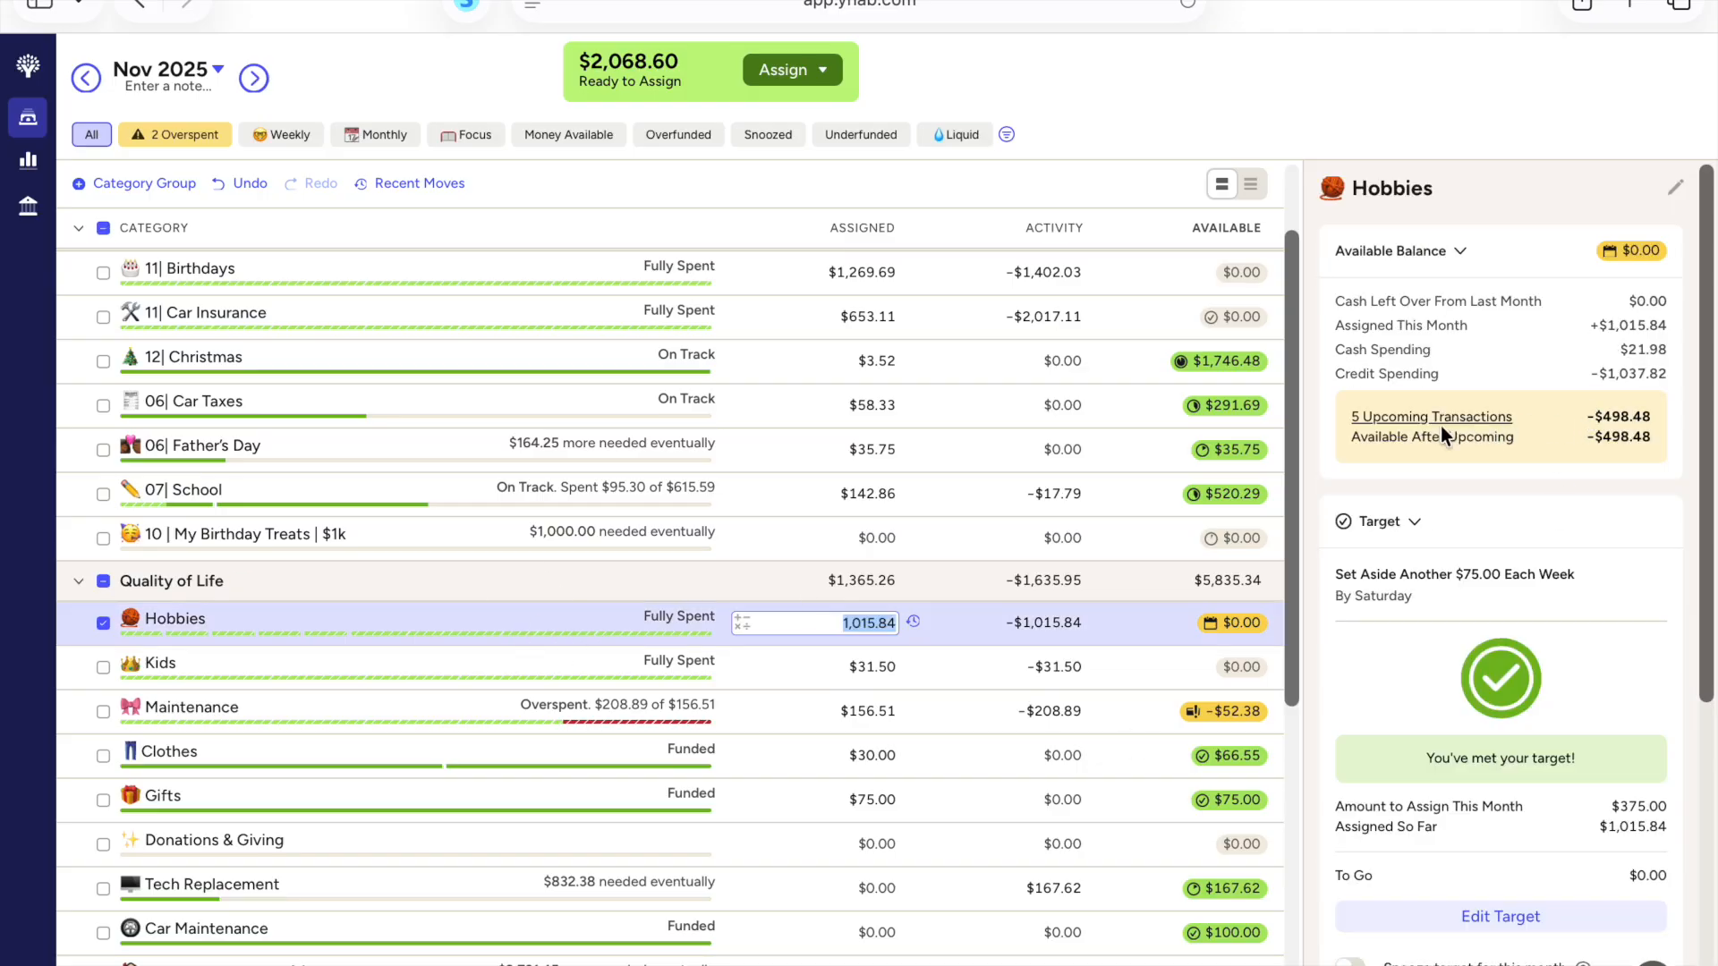
{"action": "left_click", "coordinate": [1599, 439]}
{"action": "left_click_drag", "start_coordinate": [1598, 439], "coordinate": [1665, 434]}
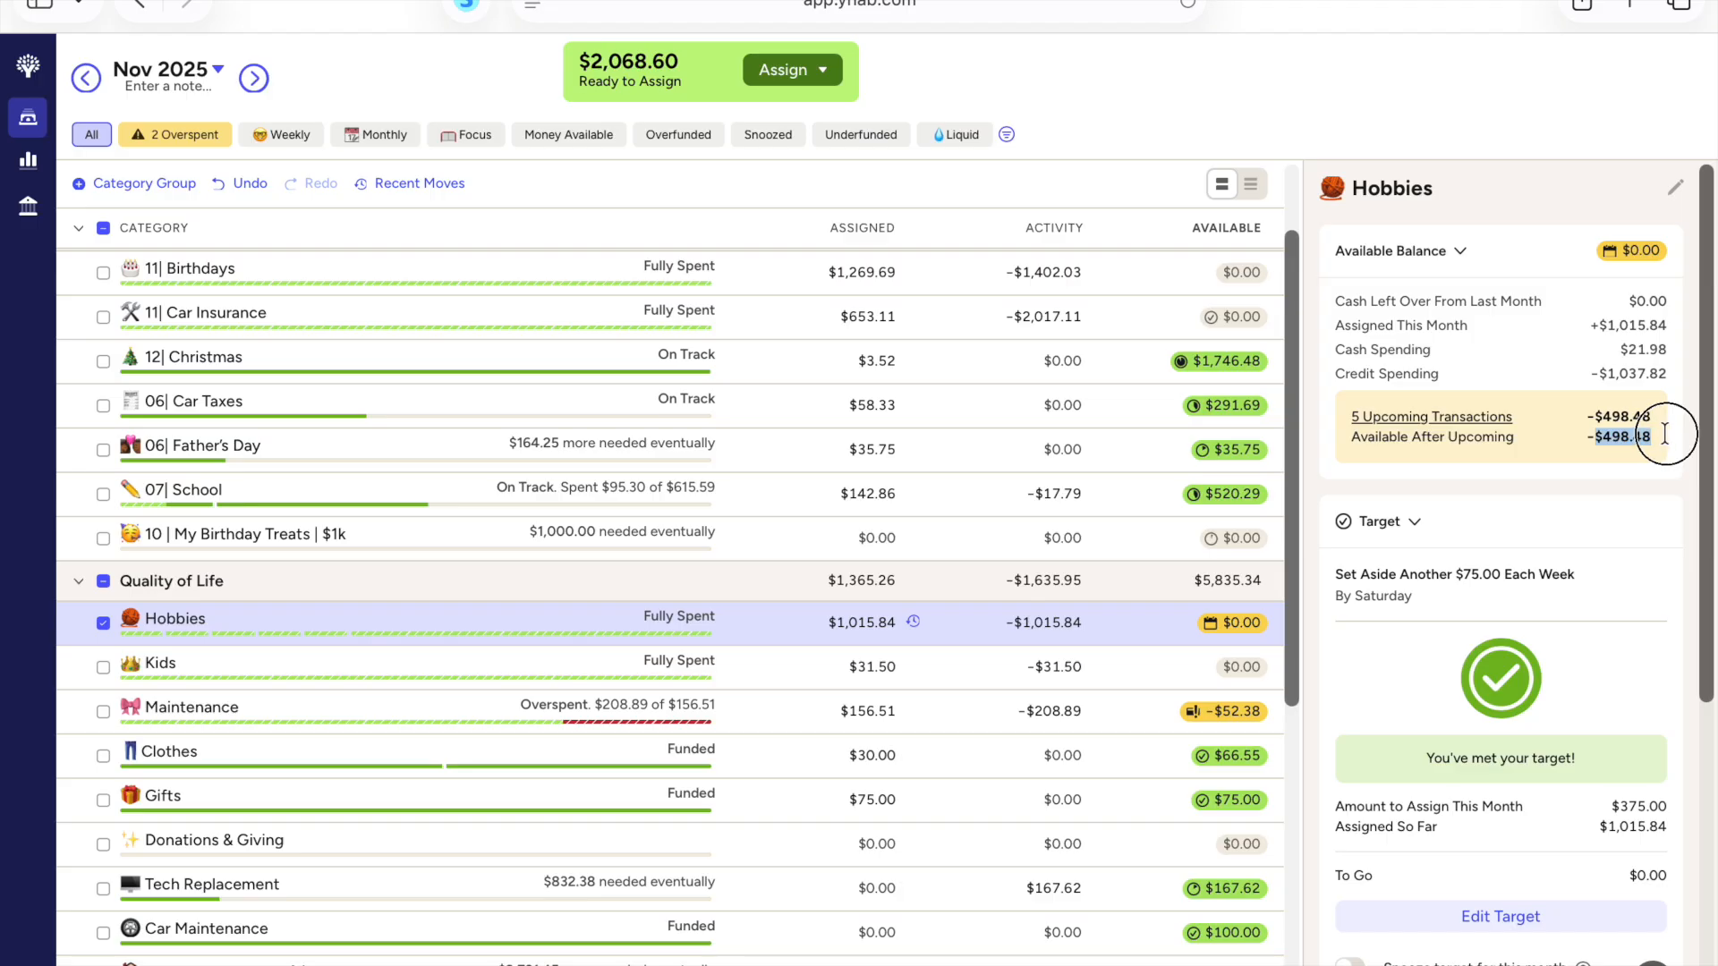
{"action": "left_click", "coordinate": [873, 625]}
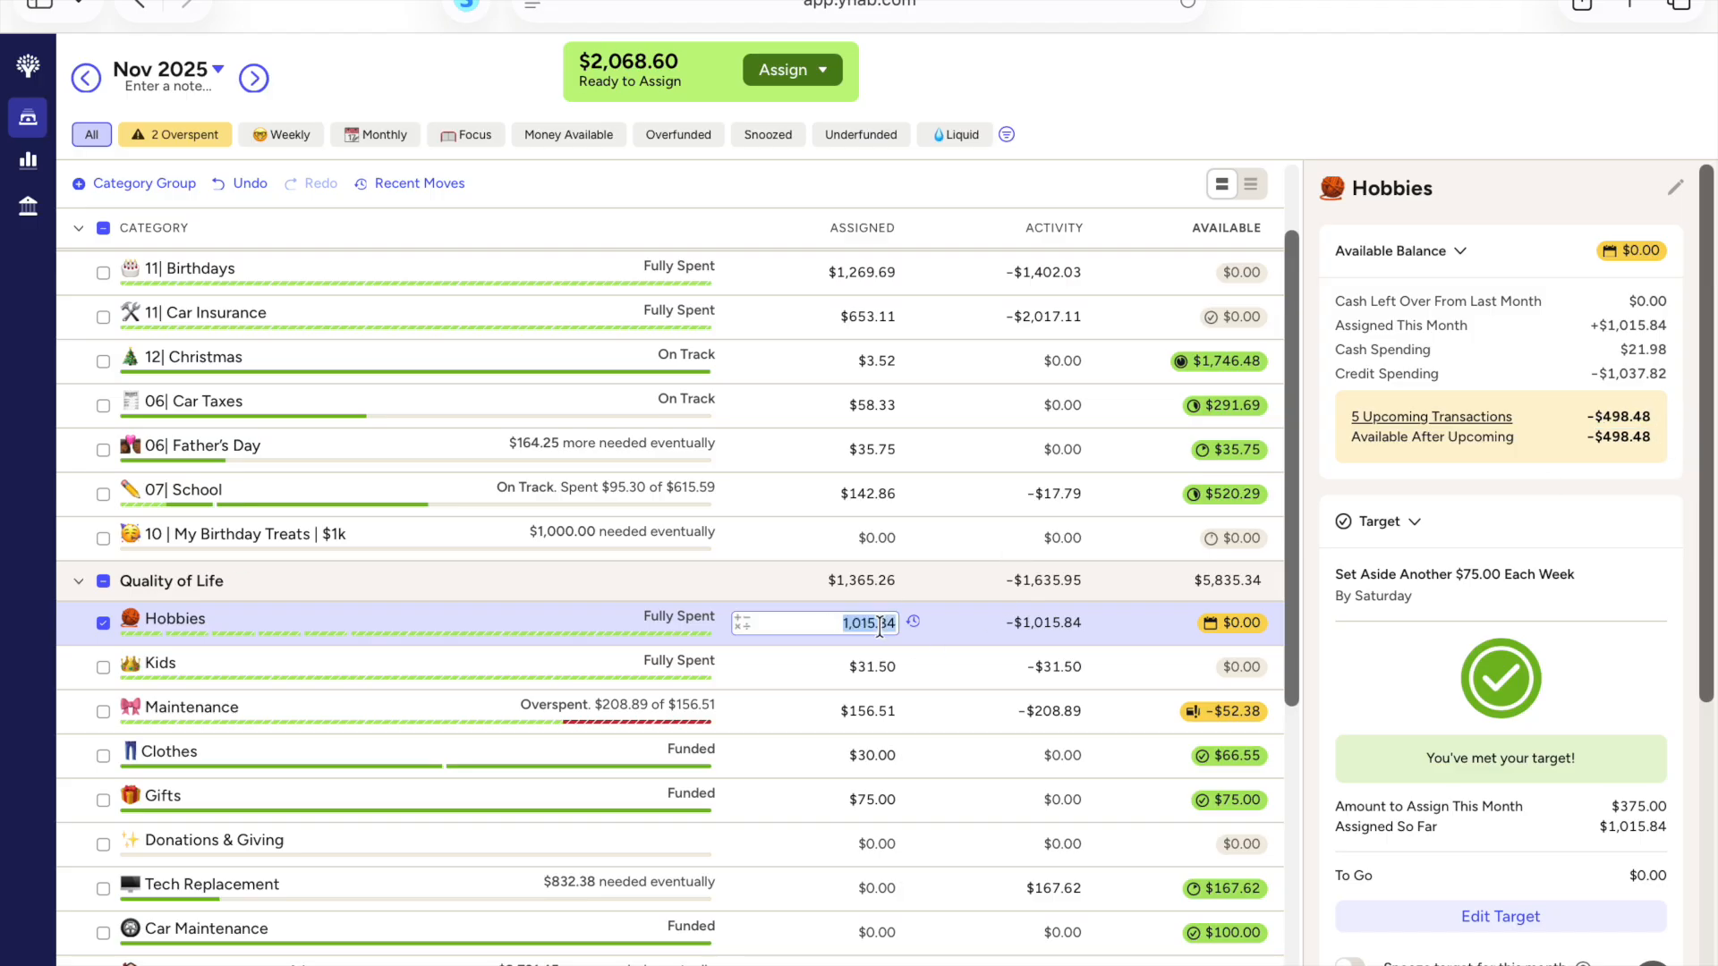
{"action": "left_click", "coordinate": [891, 624]}
{"action": "type", "text": "+498.48"}
{"action": "key", "text": "Return"}
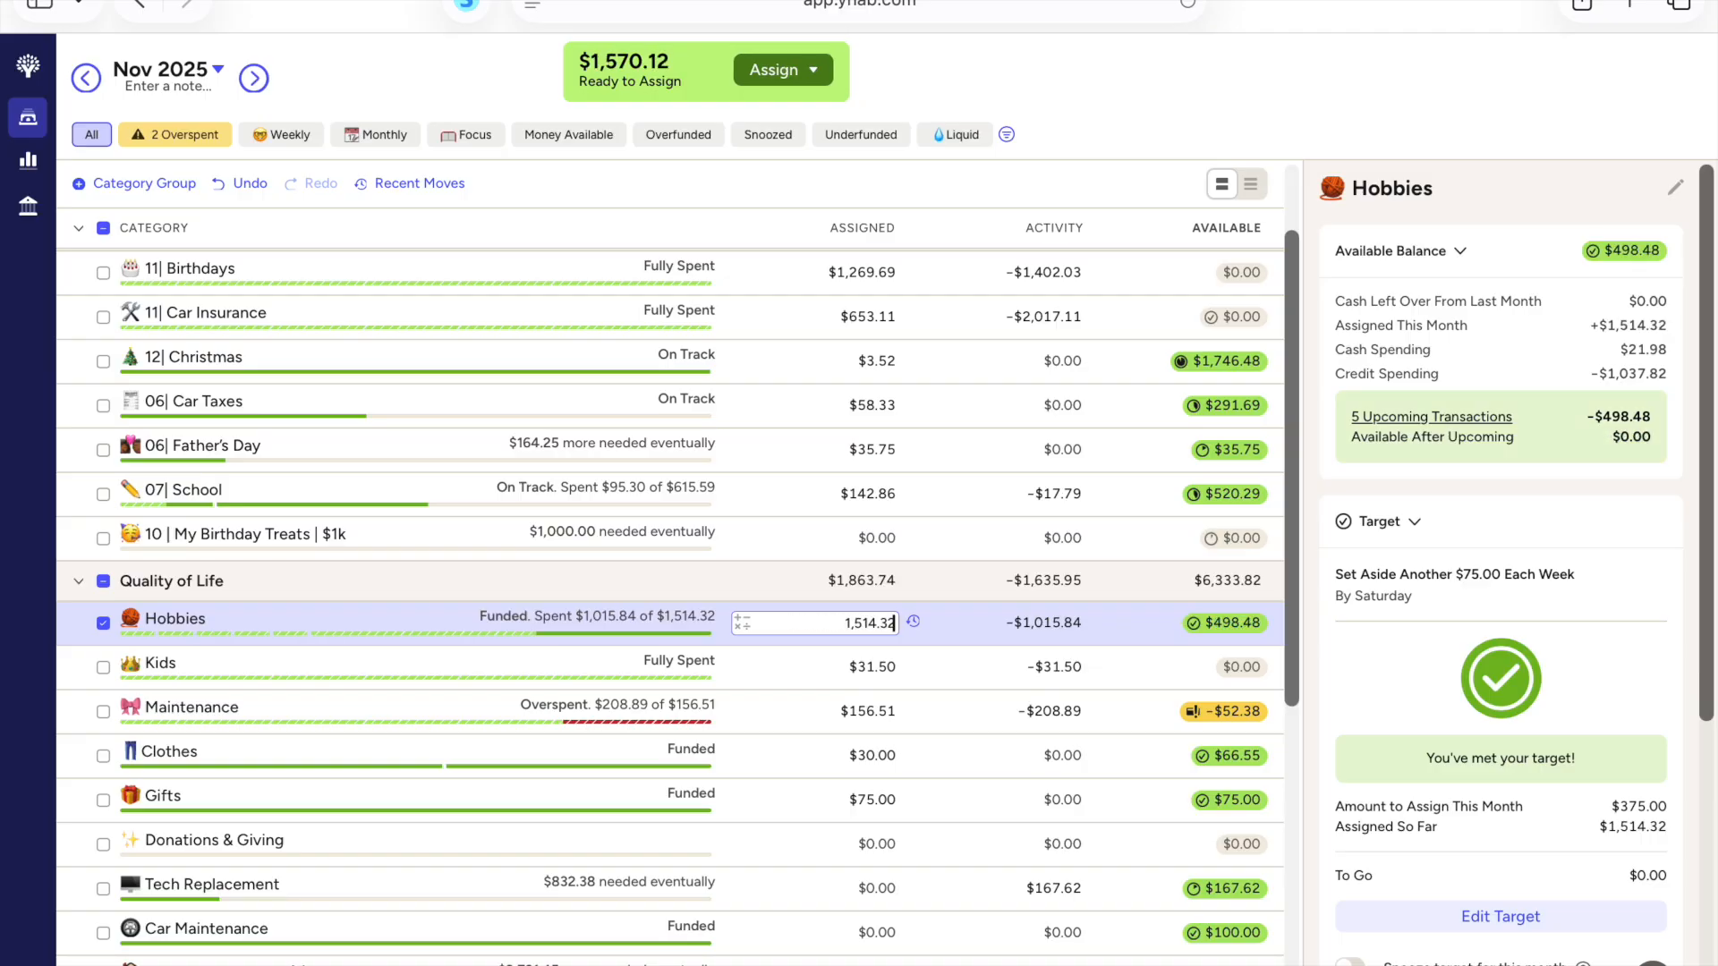
Step: Review the Hobbies category's November transactions and their memos through to the oldest entry, then close the activity list
{"action": "left_click", "coordinate": [1058, 631]}
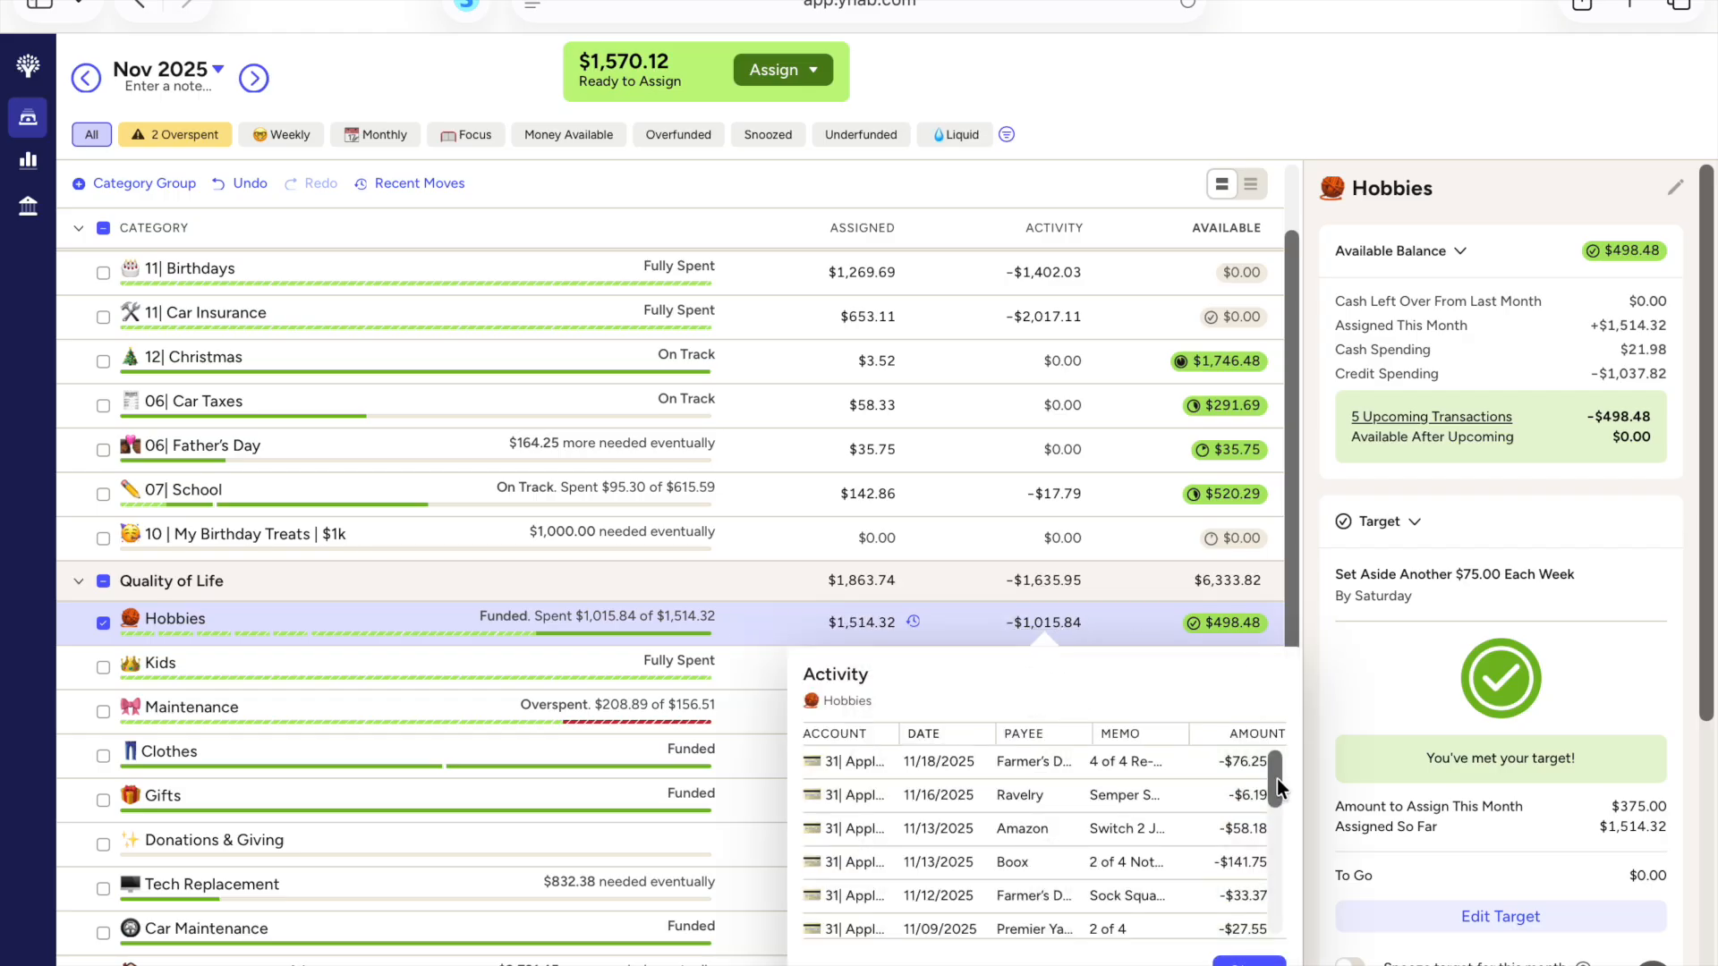
{"action": "left_click_drag", "start_coordinate": [1277, 784], "coordinate": [1280, 763]}
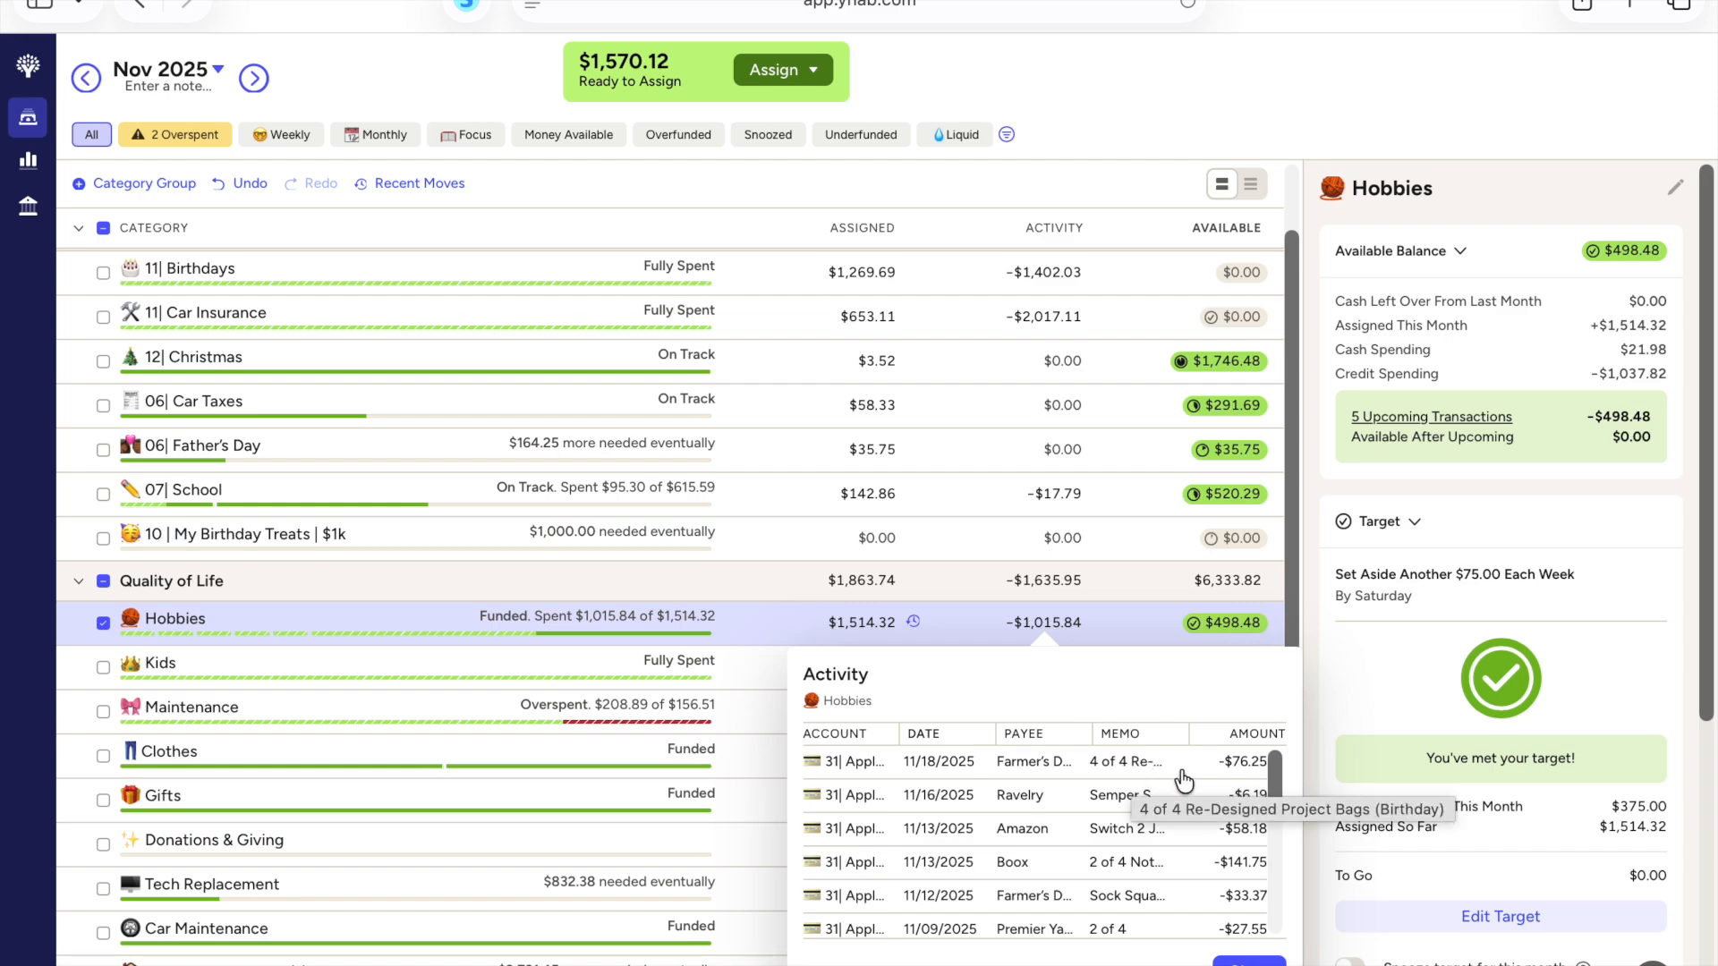
{"action": "scroll", "coordinate": [1274, 768], "scroll_direction": "down", "scroll_amount": 1}
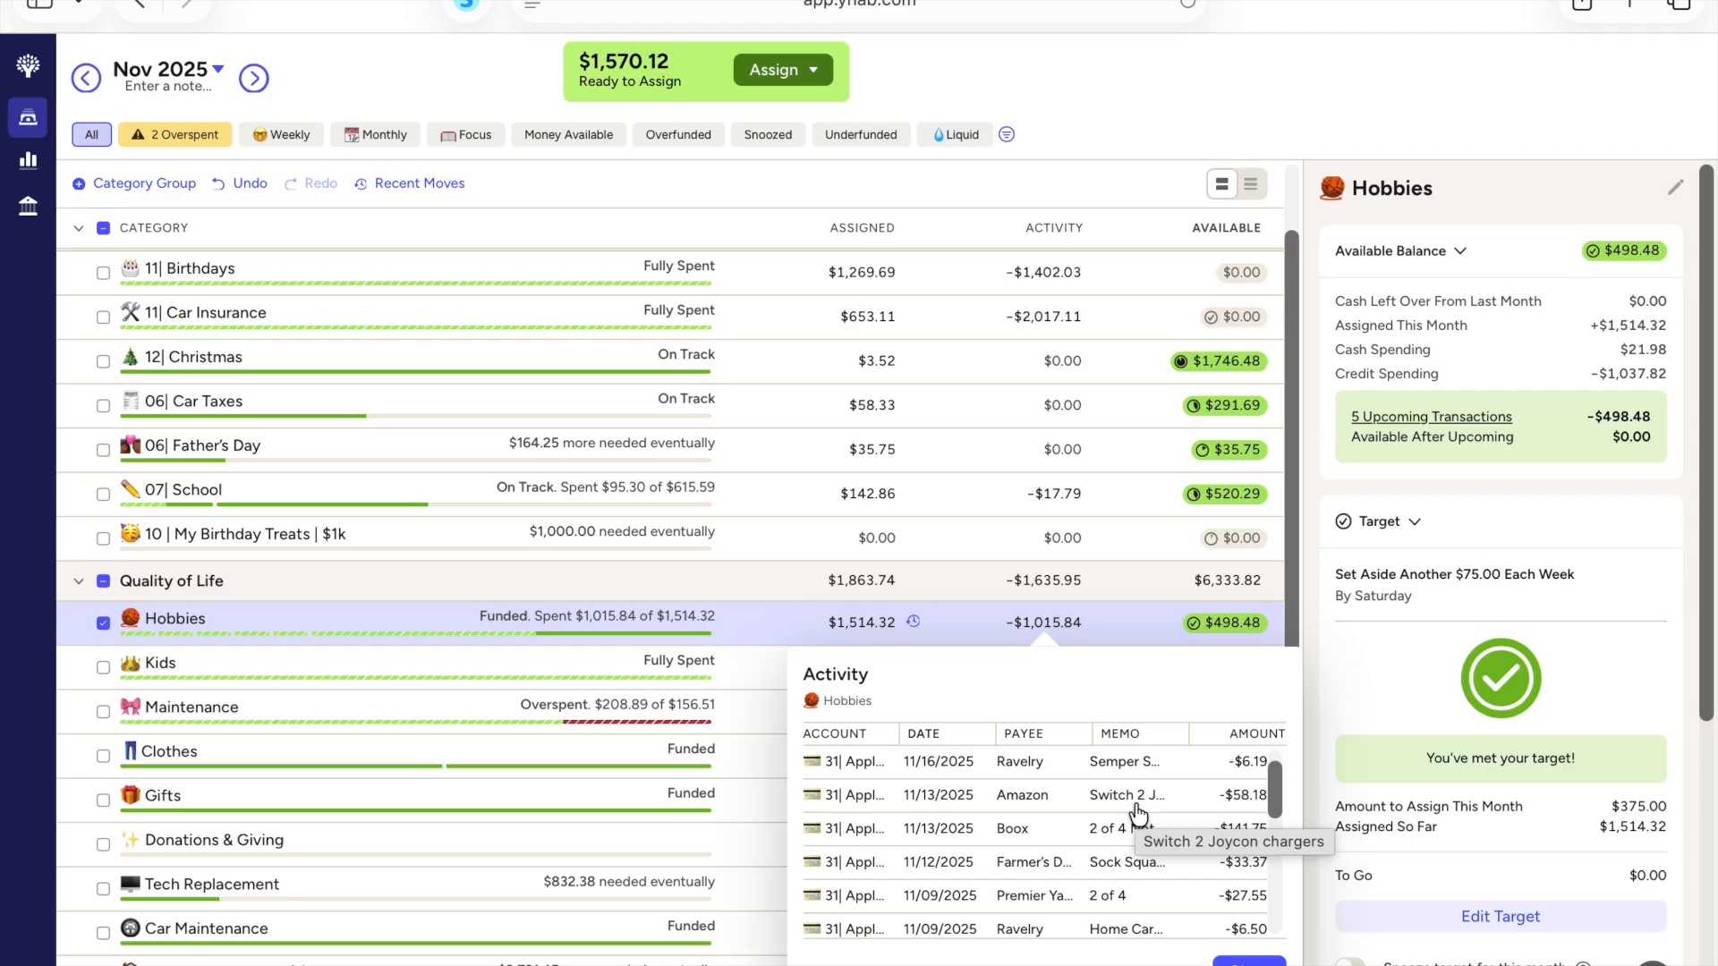
{"action": "left_click_drag", "start_coordinate": [1272, 786], "coordinate": [1274, 808]}
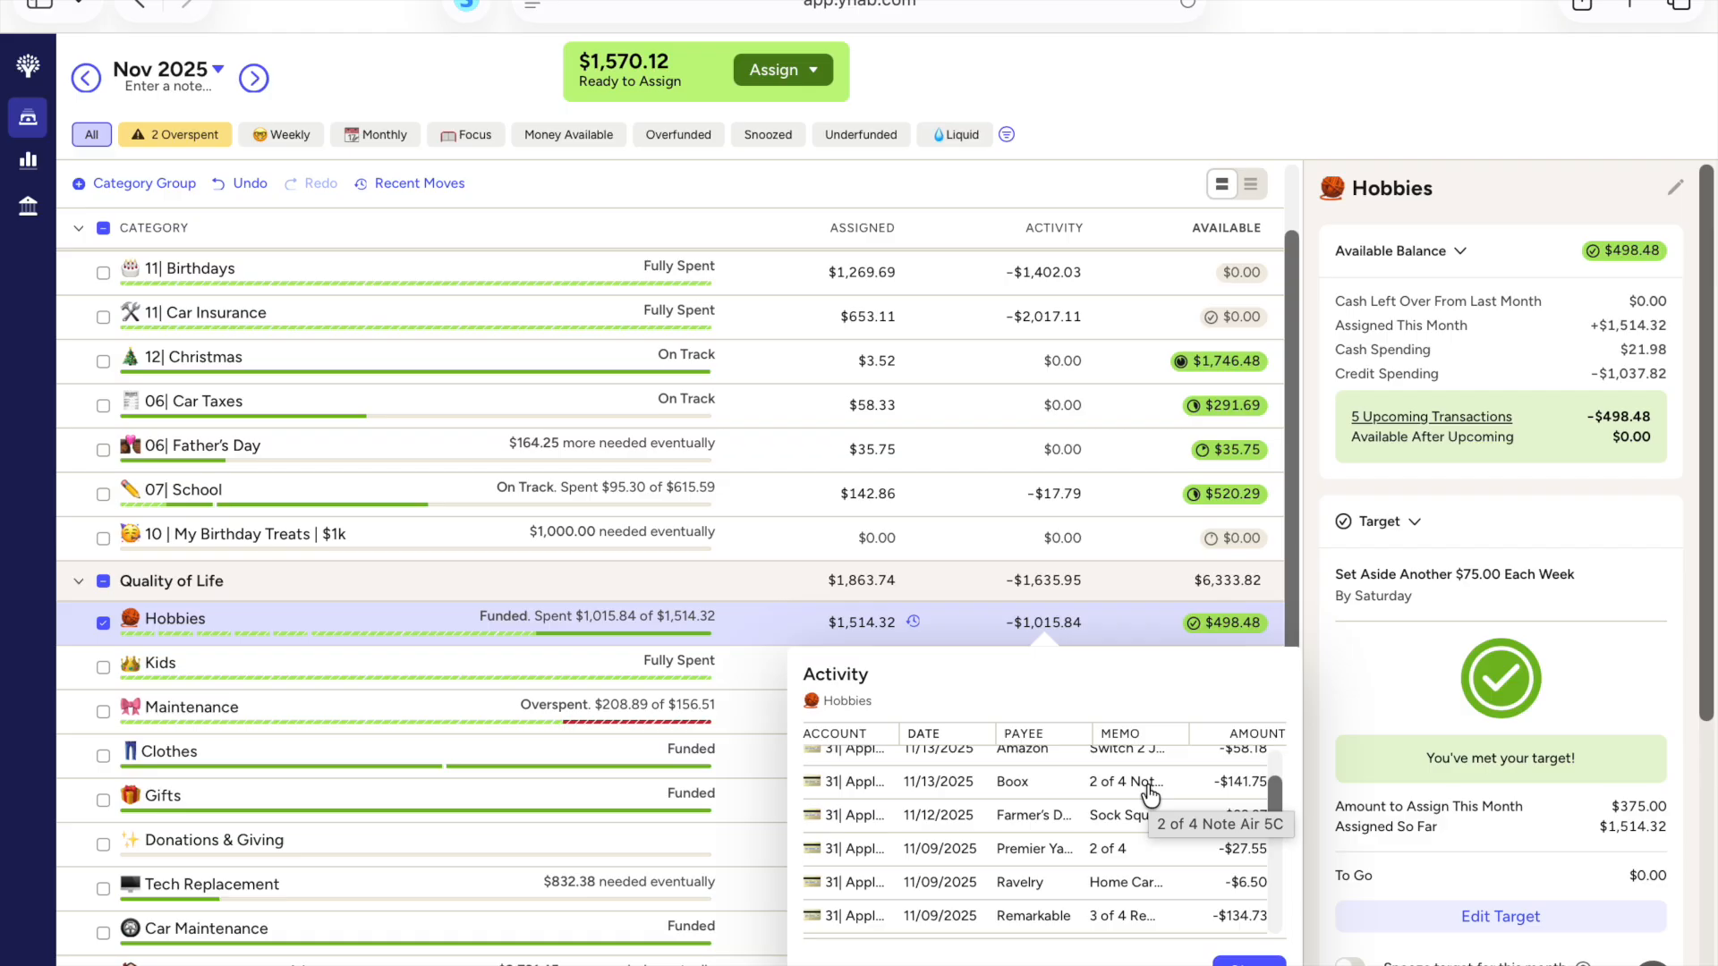
{"action": "left_click_drag", "start_coordinate": [1271, 783], "coordinate": [1274, 793]}
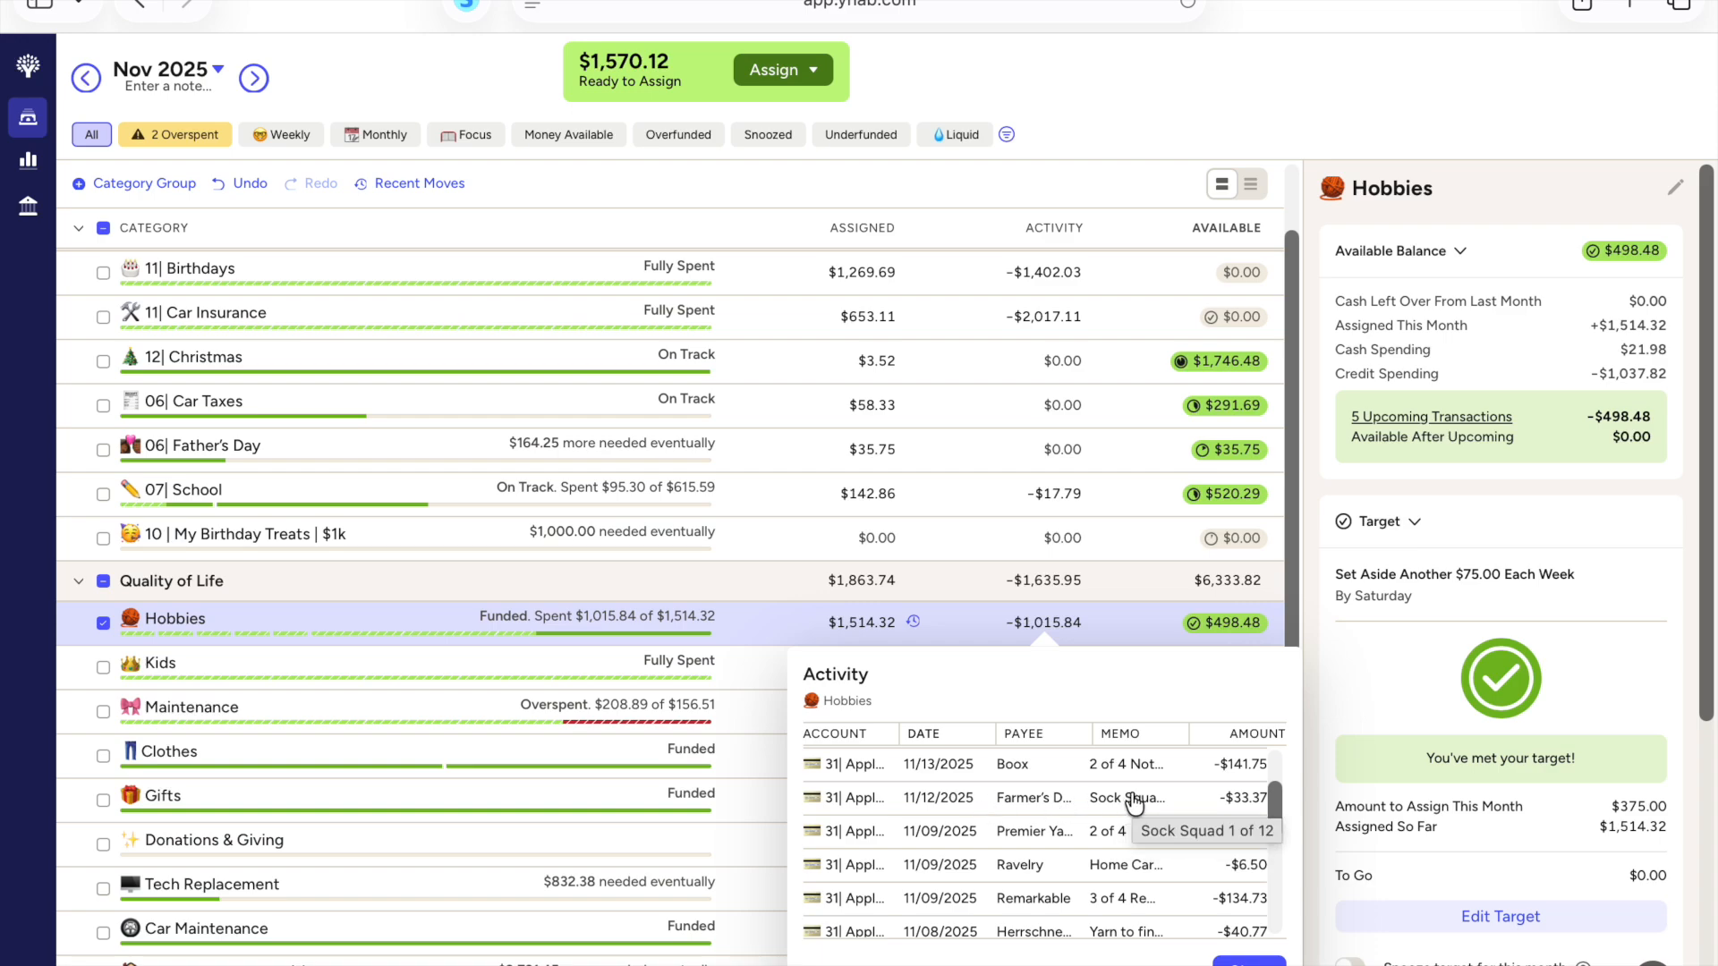
{"action": "left_click", "coordinate": [1269, 791]}
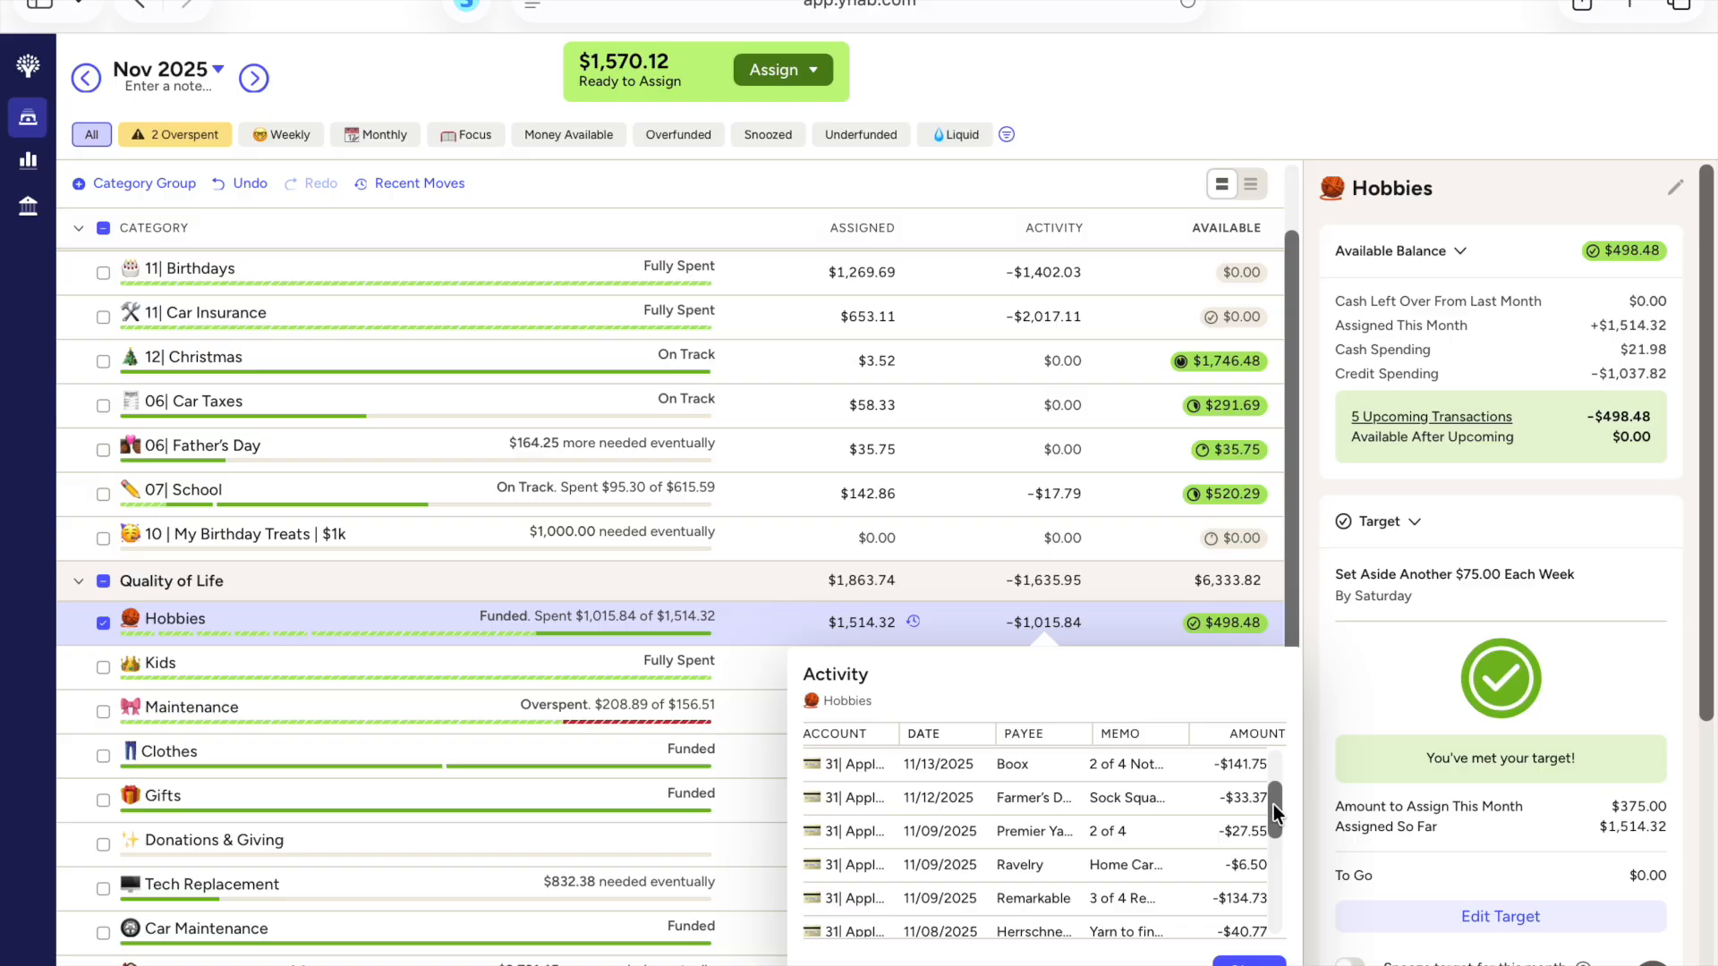
{"action": "left_click_drag", "start_coordinate": [1274, 807], "coordinate": [1276, 823]}
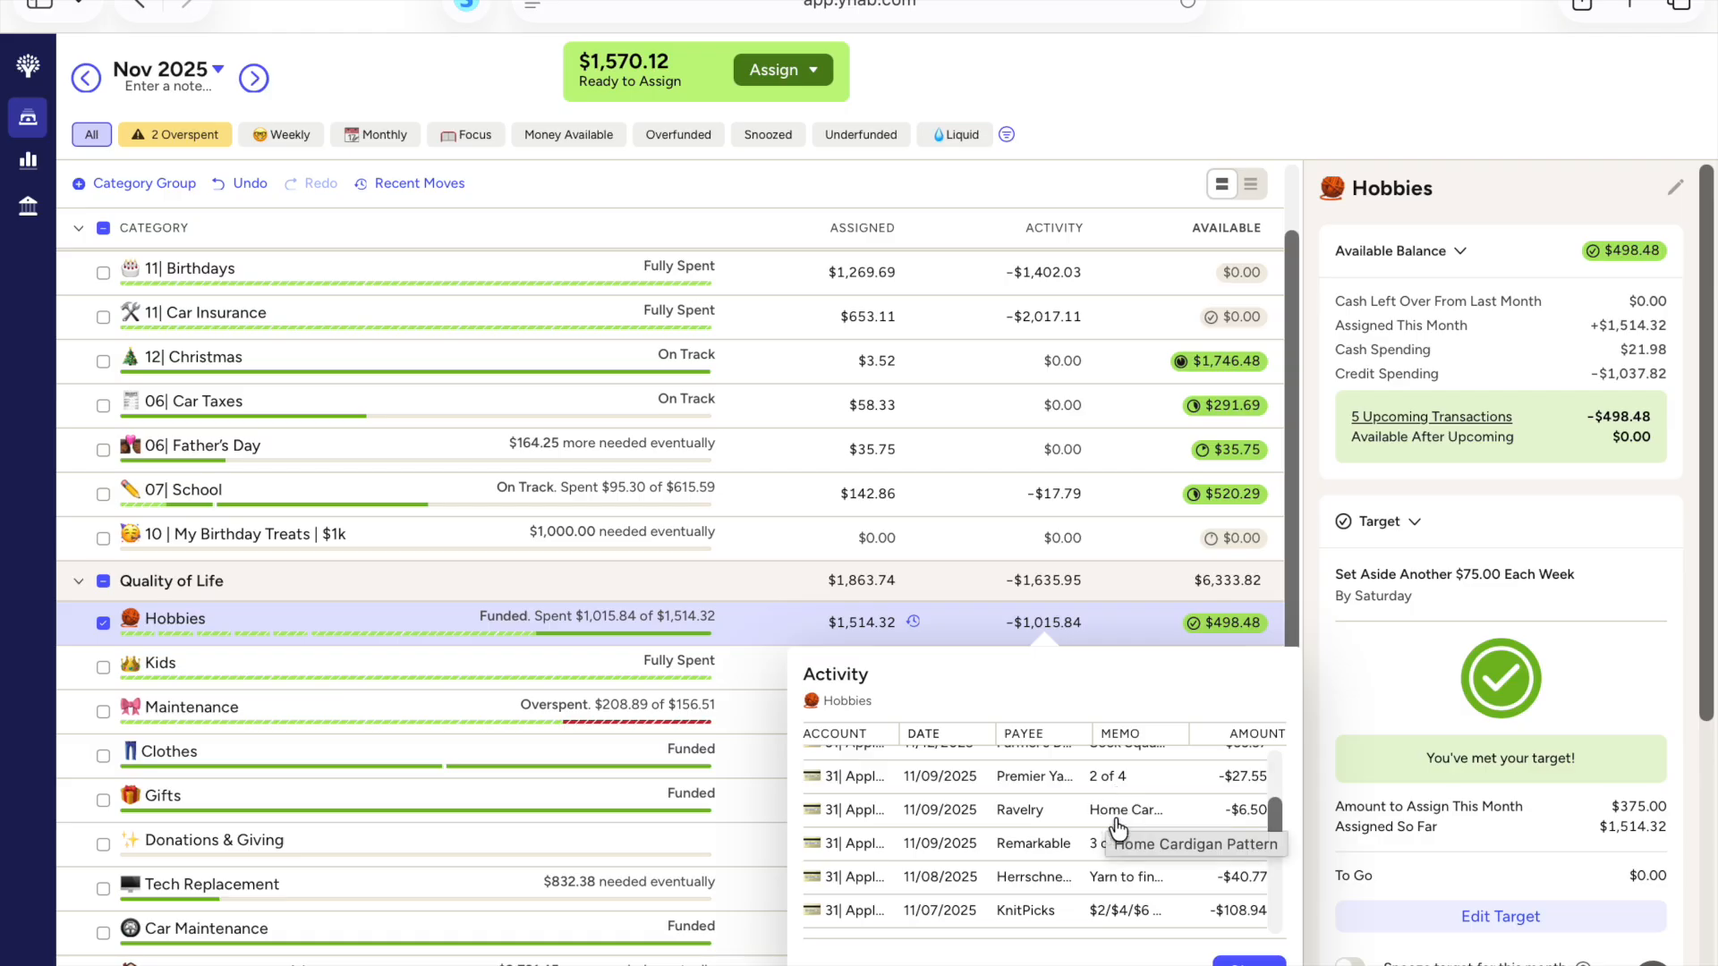
{"action": "left_click_drag", "start_coordinate": [1276, 809], "coordinate": [1276, 829]}
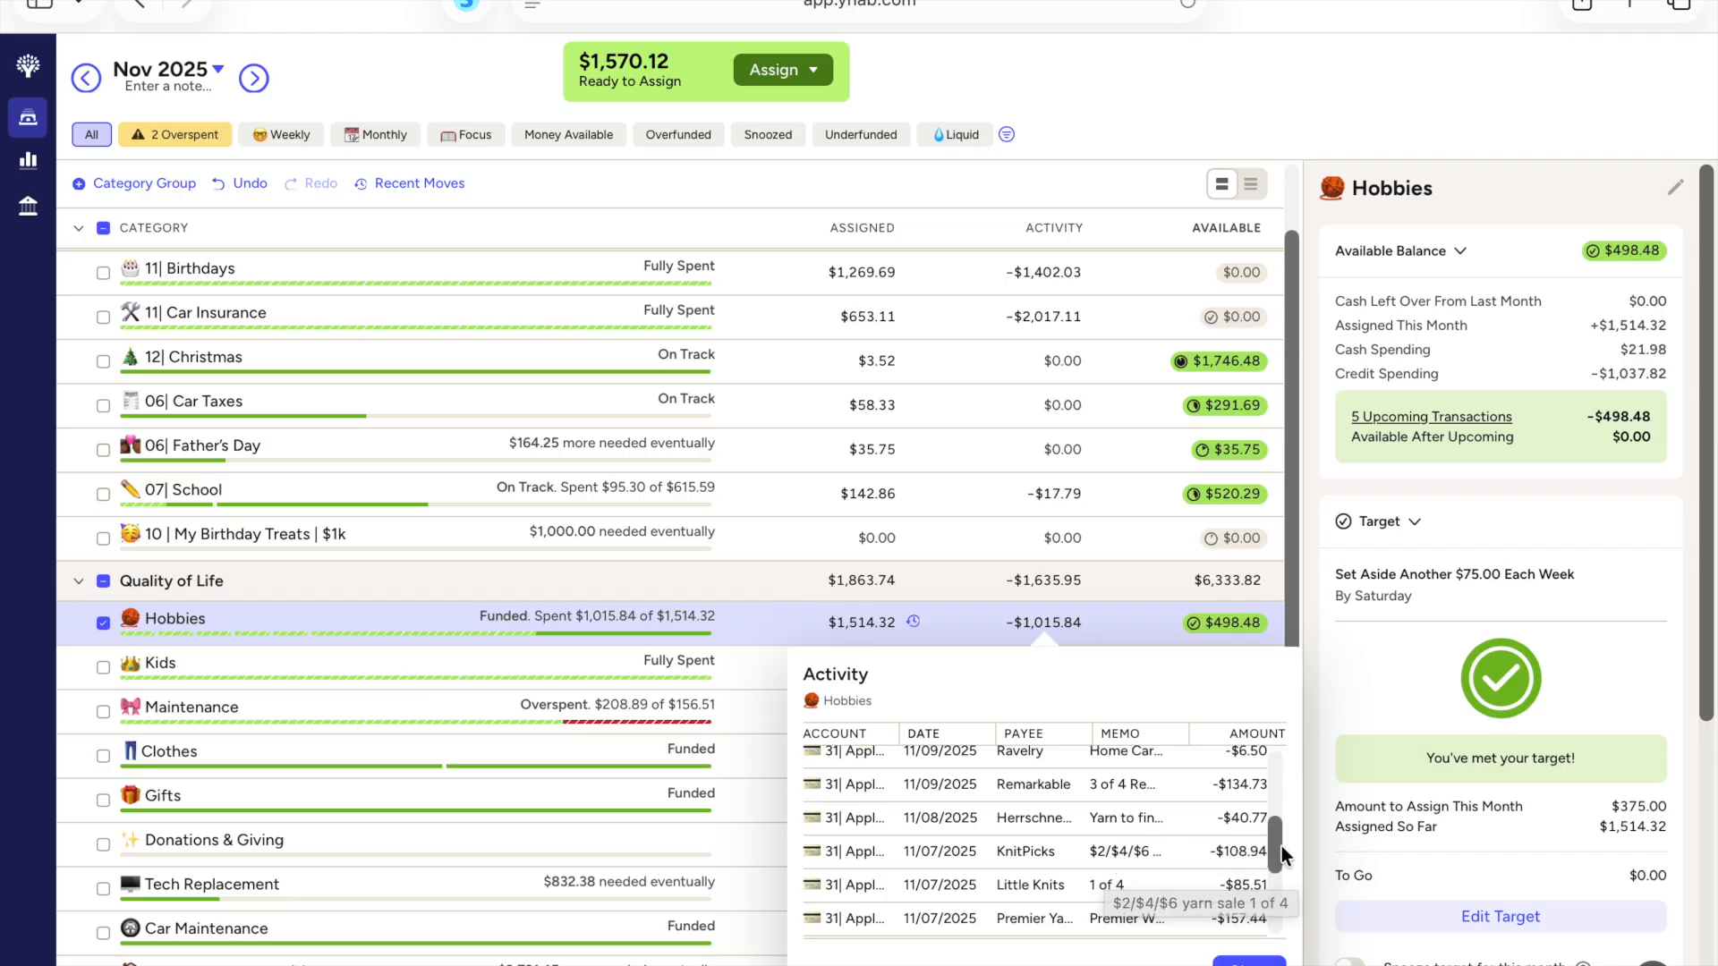
{"action": "left_click_drag", "start_coordinate": [1276, 846], "coordinate": [1277, 885]}
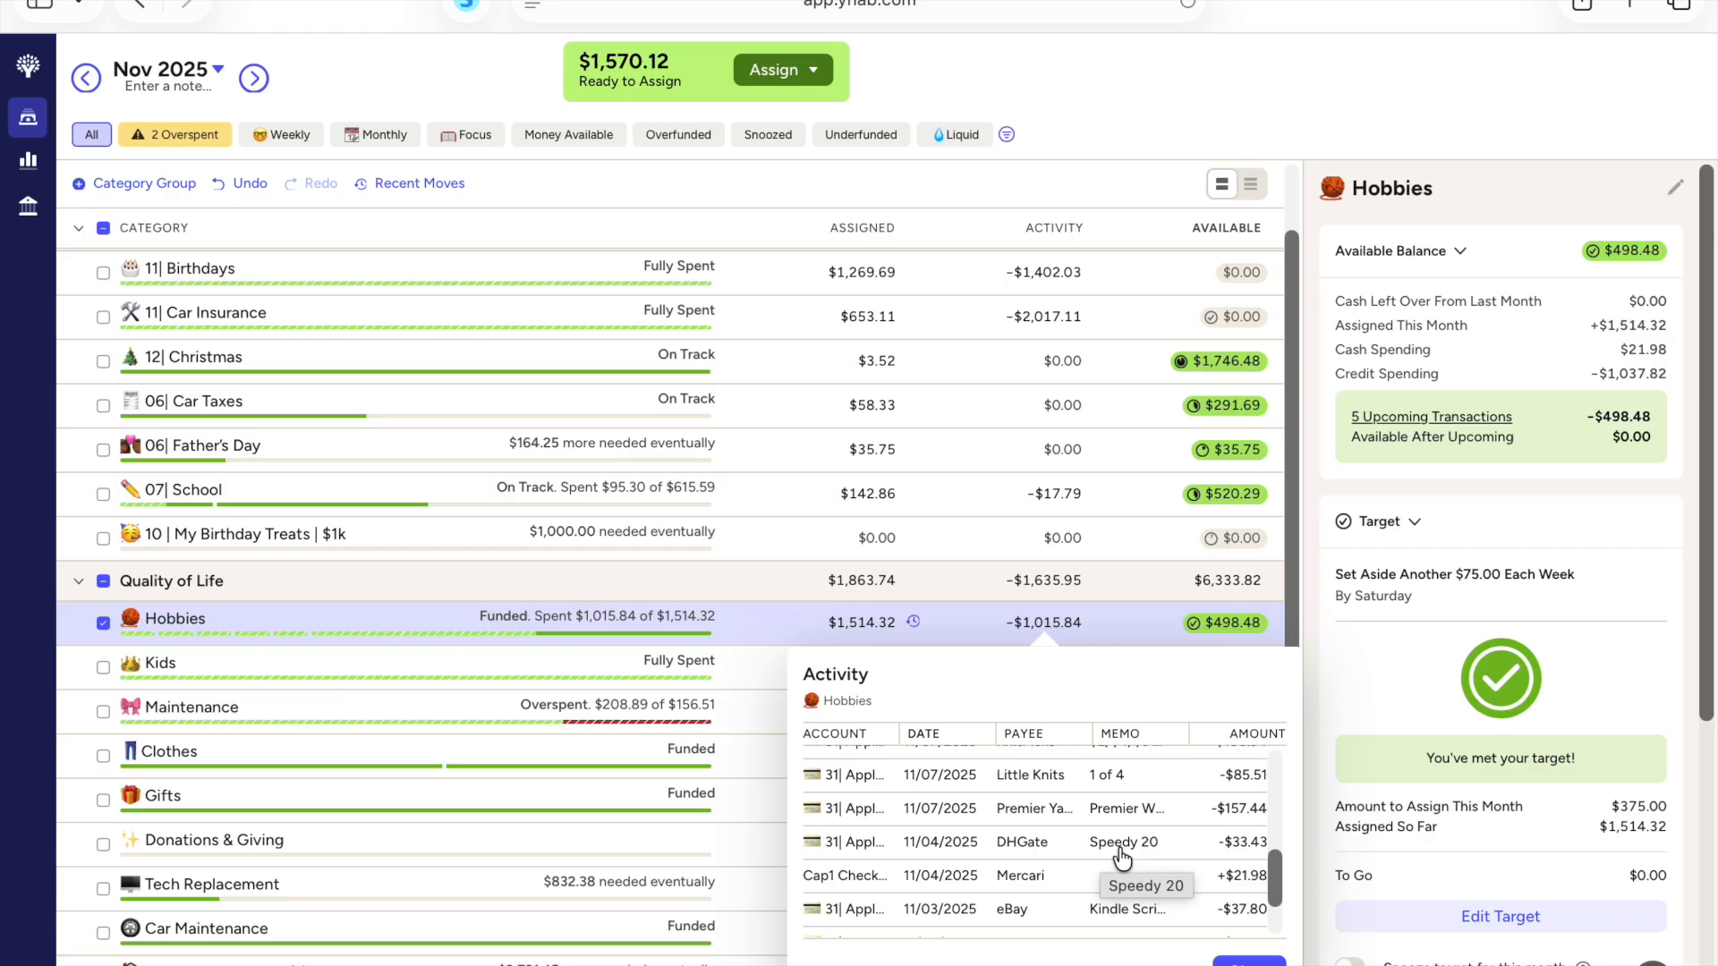
{"action": "left_click_drag", "start_coordinate": [1275, 870], "coordinate": [1277, 899]}
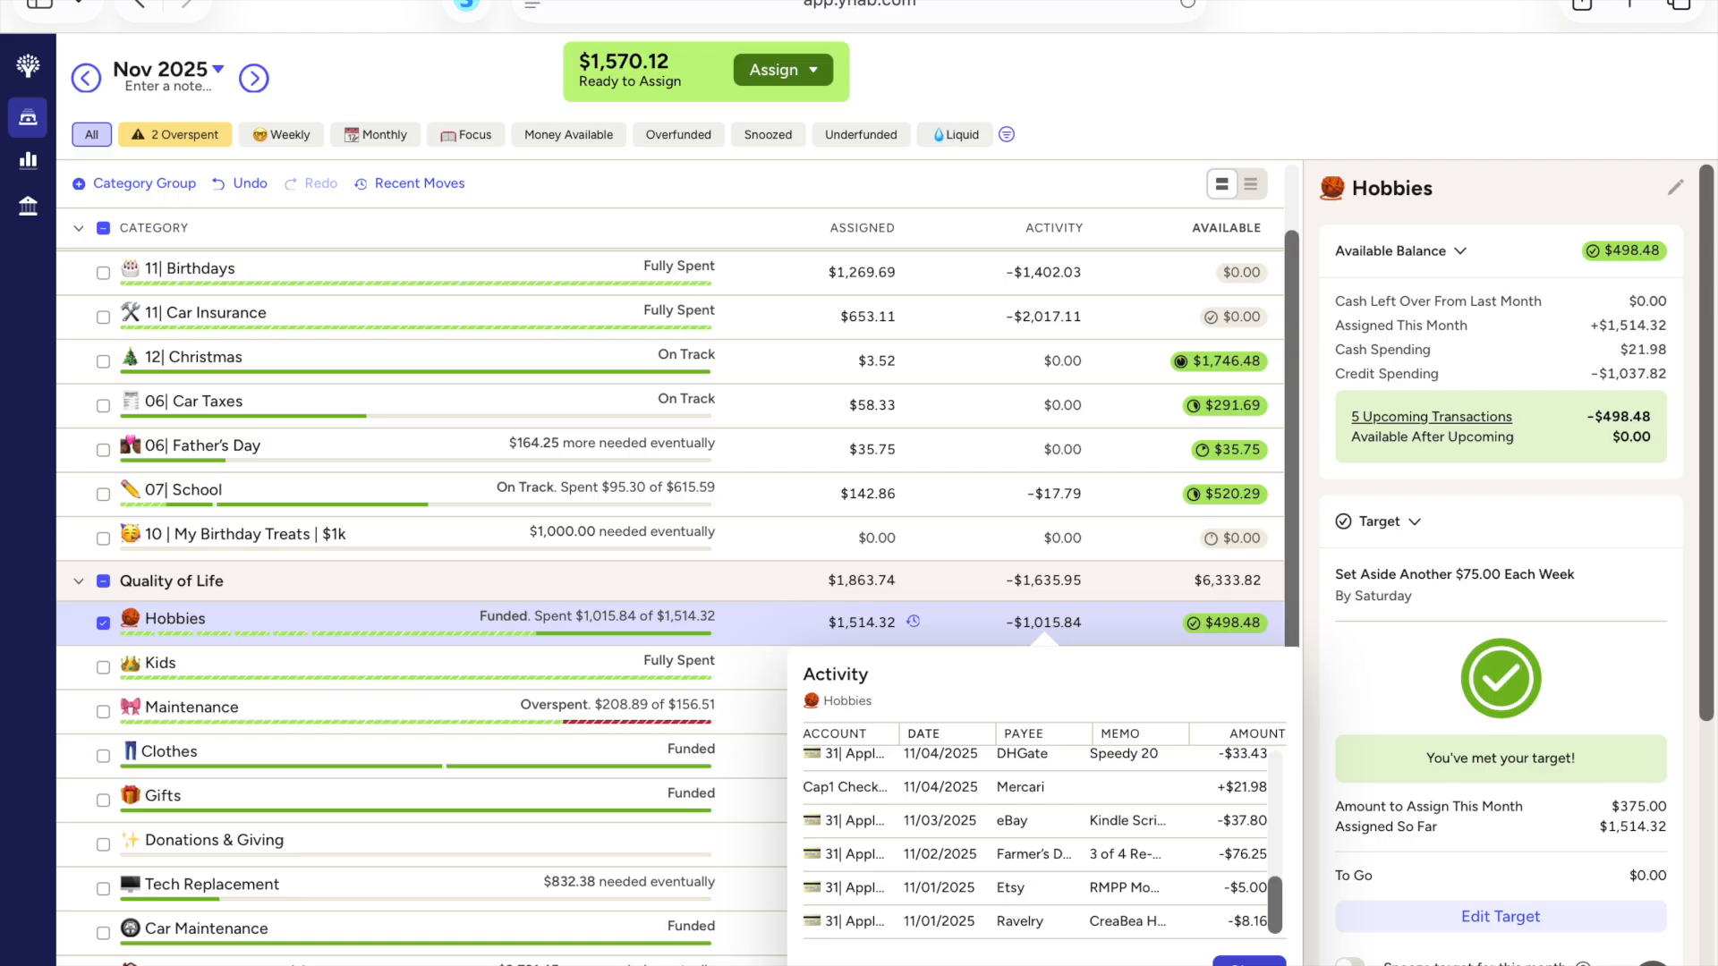
{"action": "left_click", "coordinate": [1250, 961]}
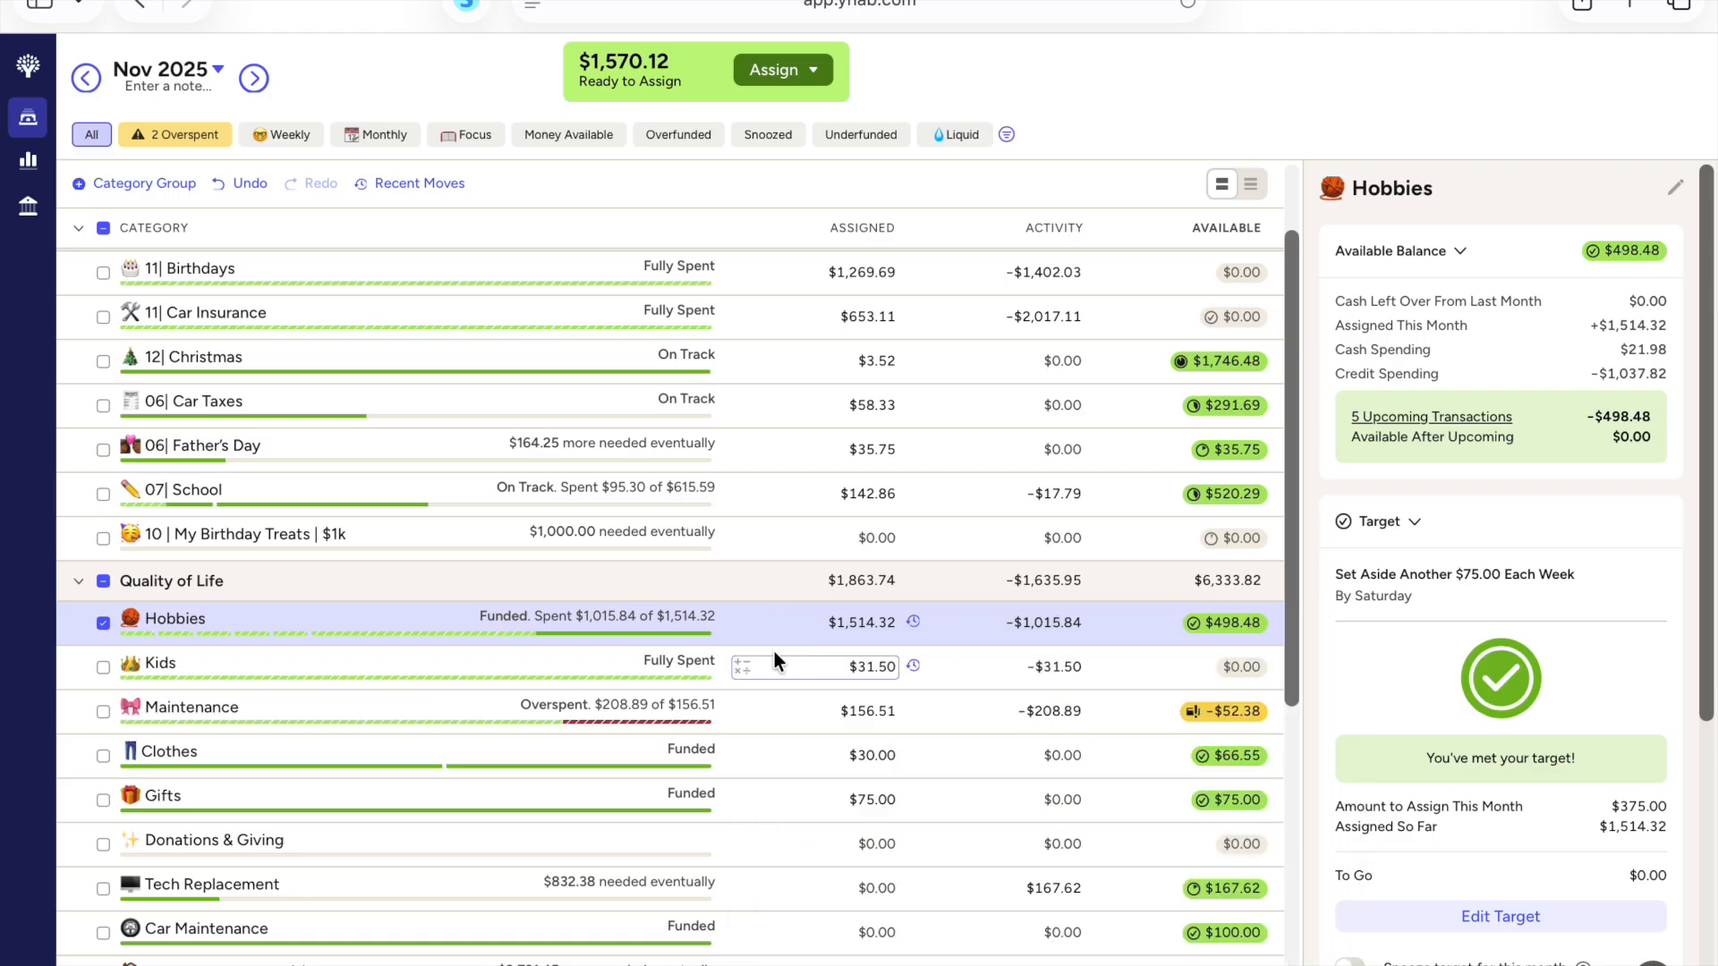
{"action": "left_click", "coordinate": [832, 624]}
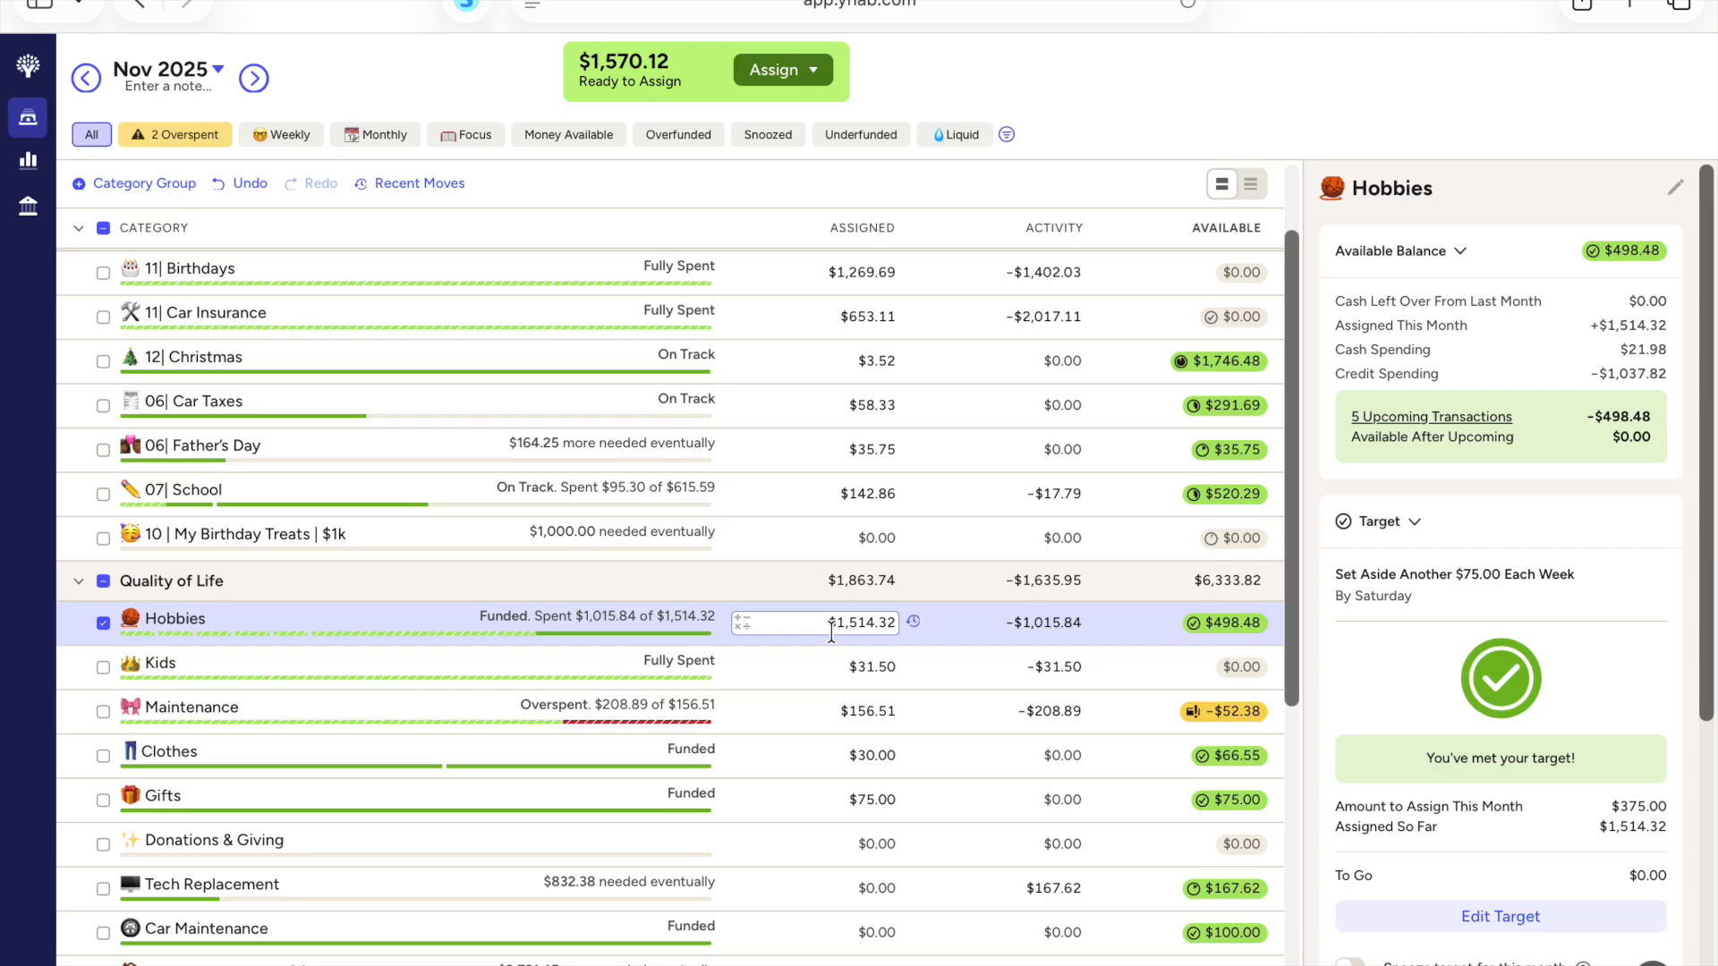
{"action": "left_click", "coordinate": [931, 608]}
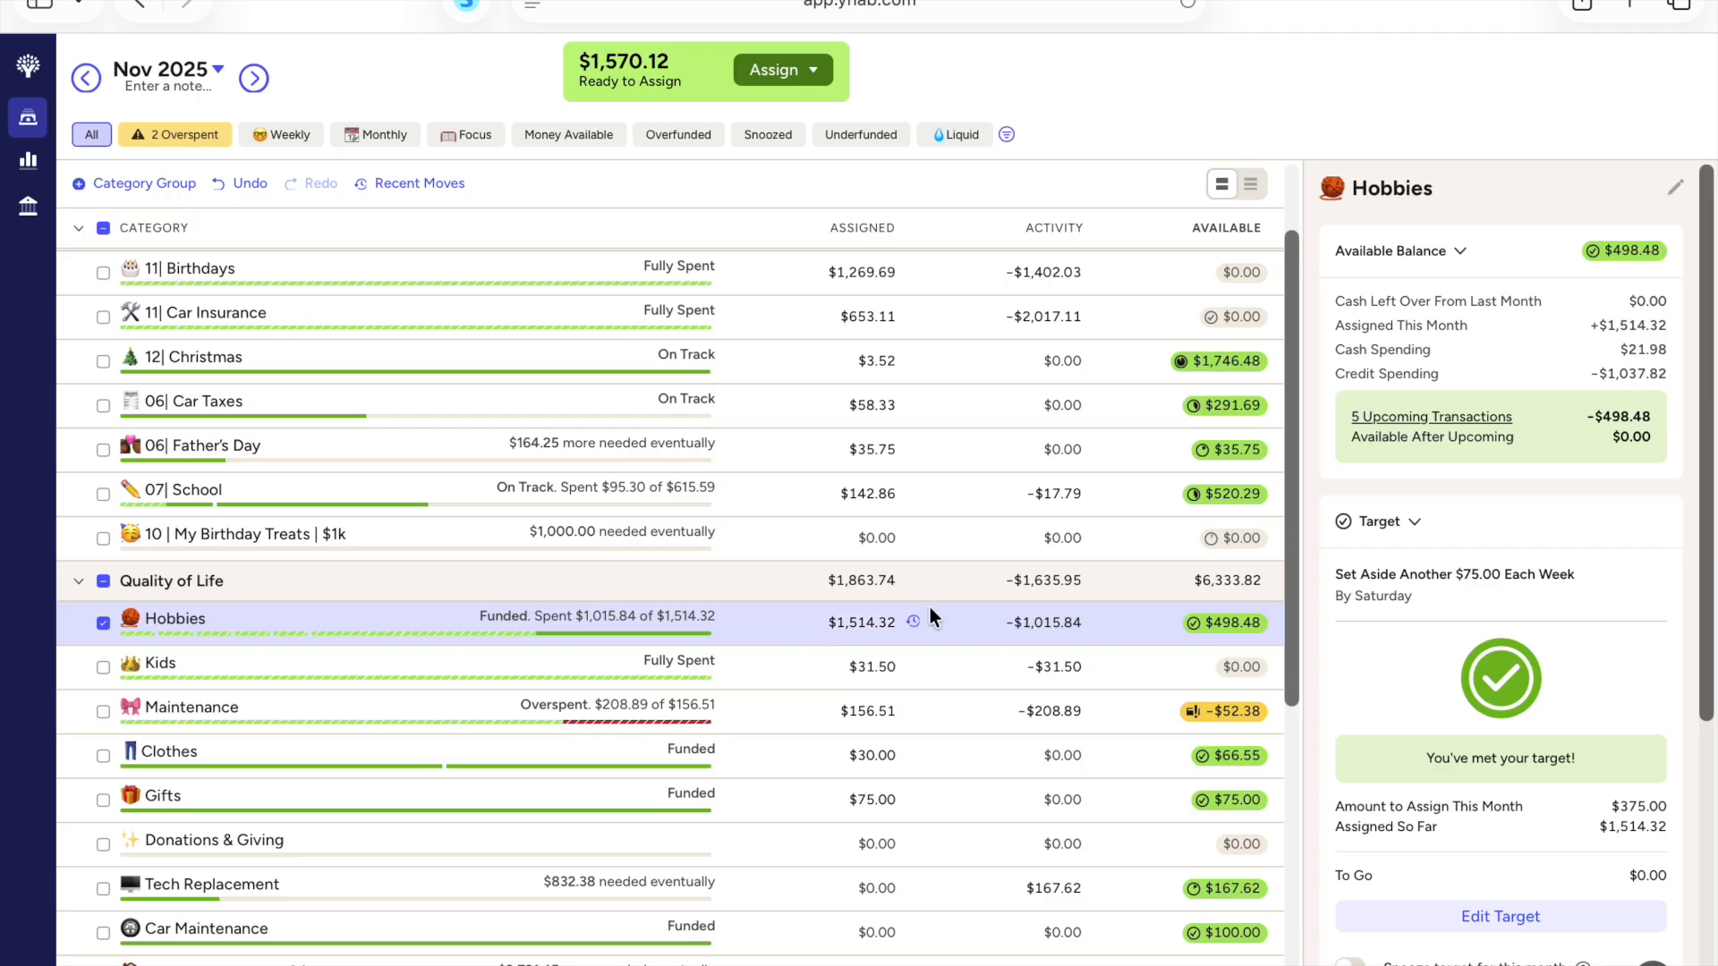
{"action": "scroll", "coordinate": [936, 603], "scroll_direction": "down", "scroll_amount": 1}
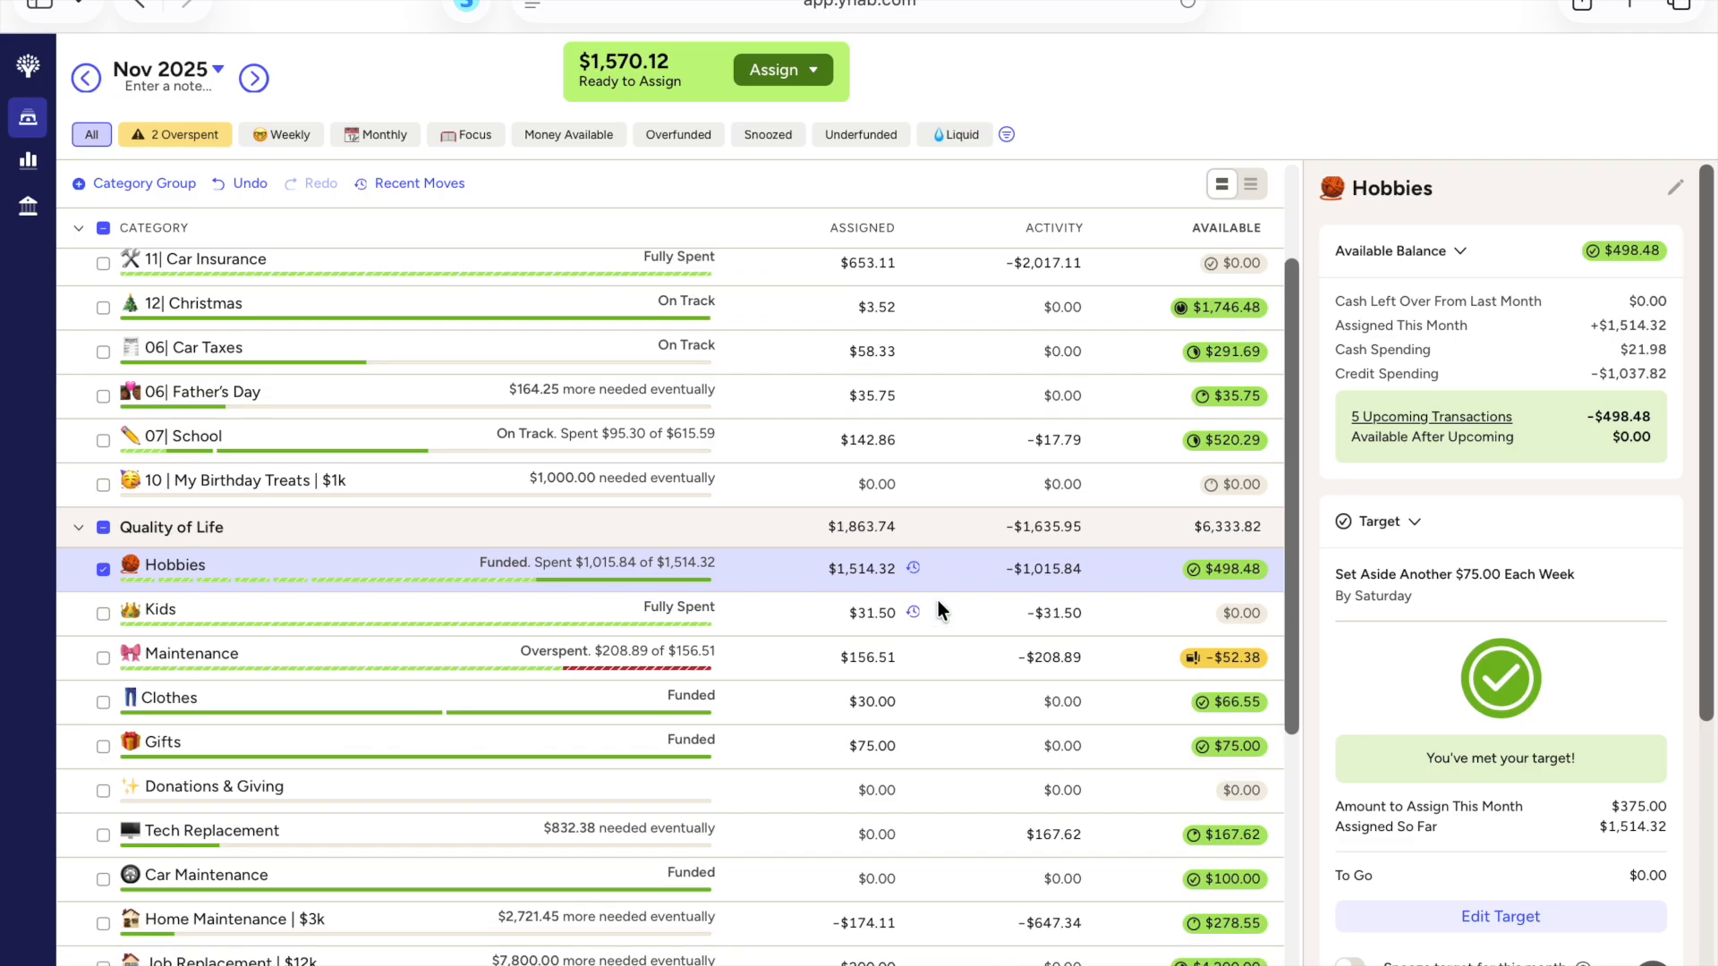
Step: Cover the Maintenance category's overspending in the Quality of Life group from Inflow: Ready to Assign
{"action": "scroll", "coordinate": [937, 600], "scroll_direction": "down", "scroll_amount": 2}
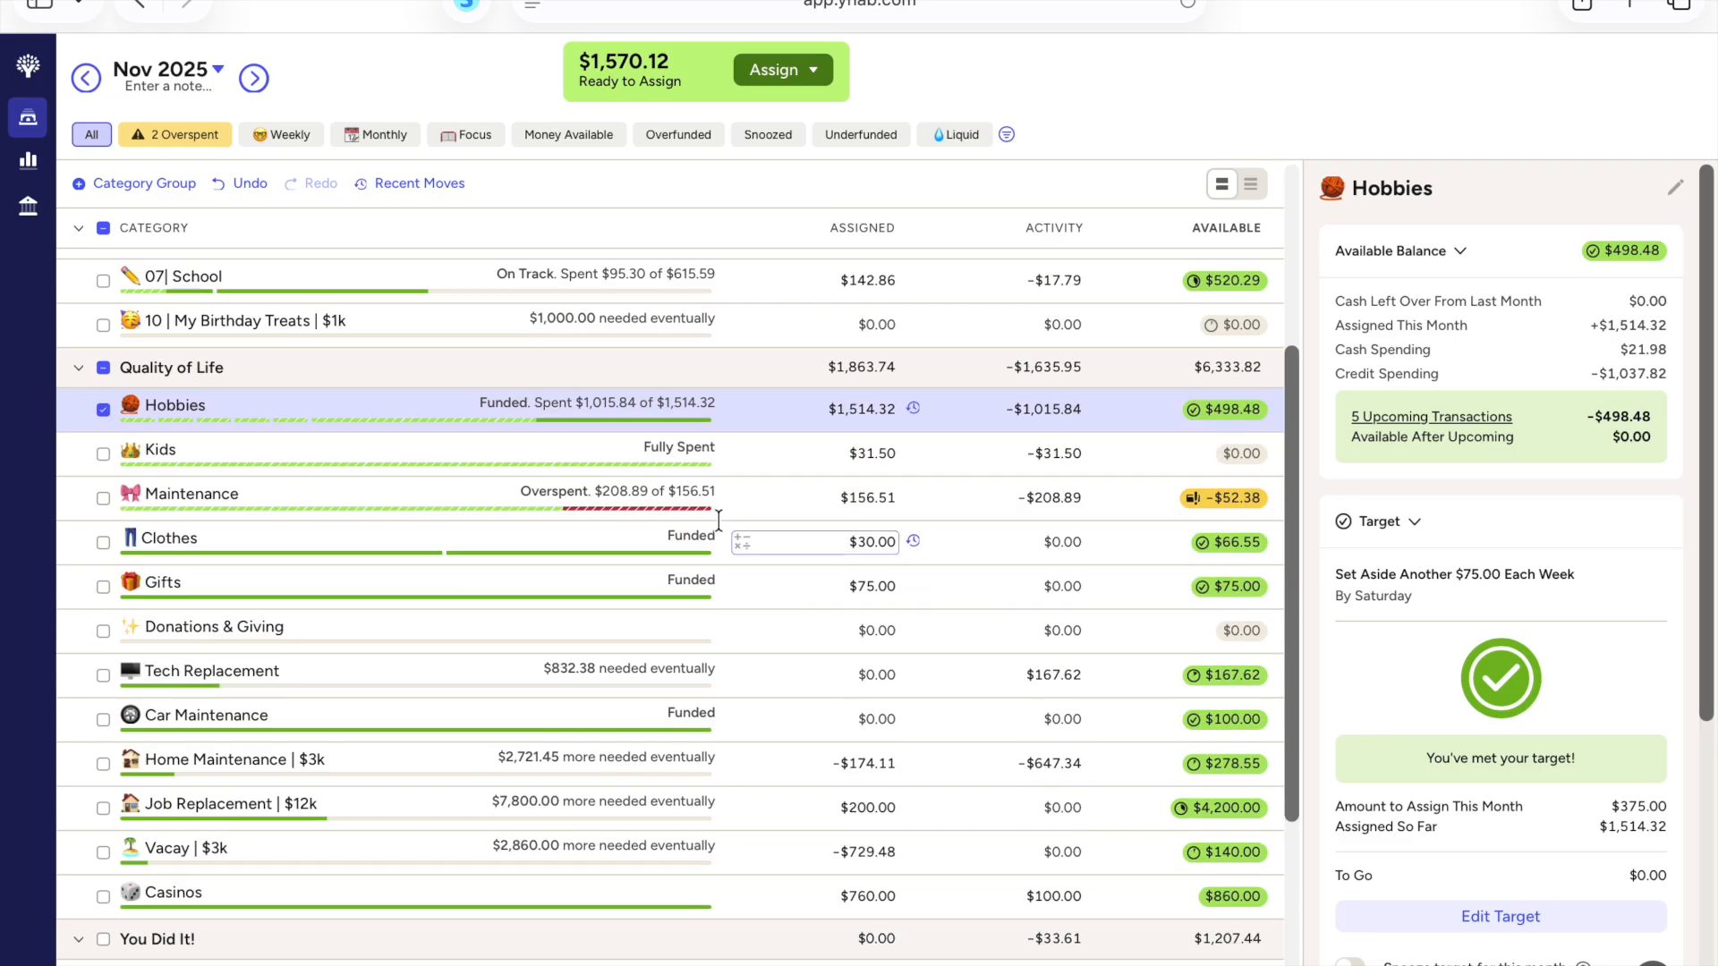
{"action": "left_click", "coordinate": [1222, 498]}
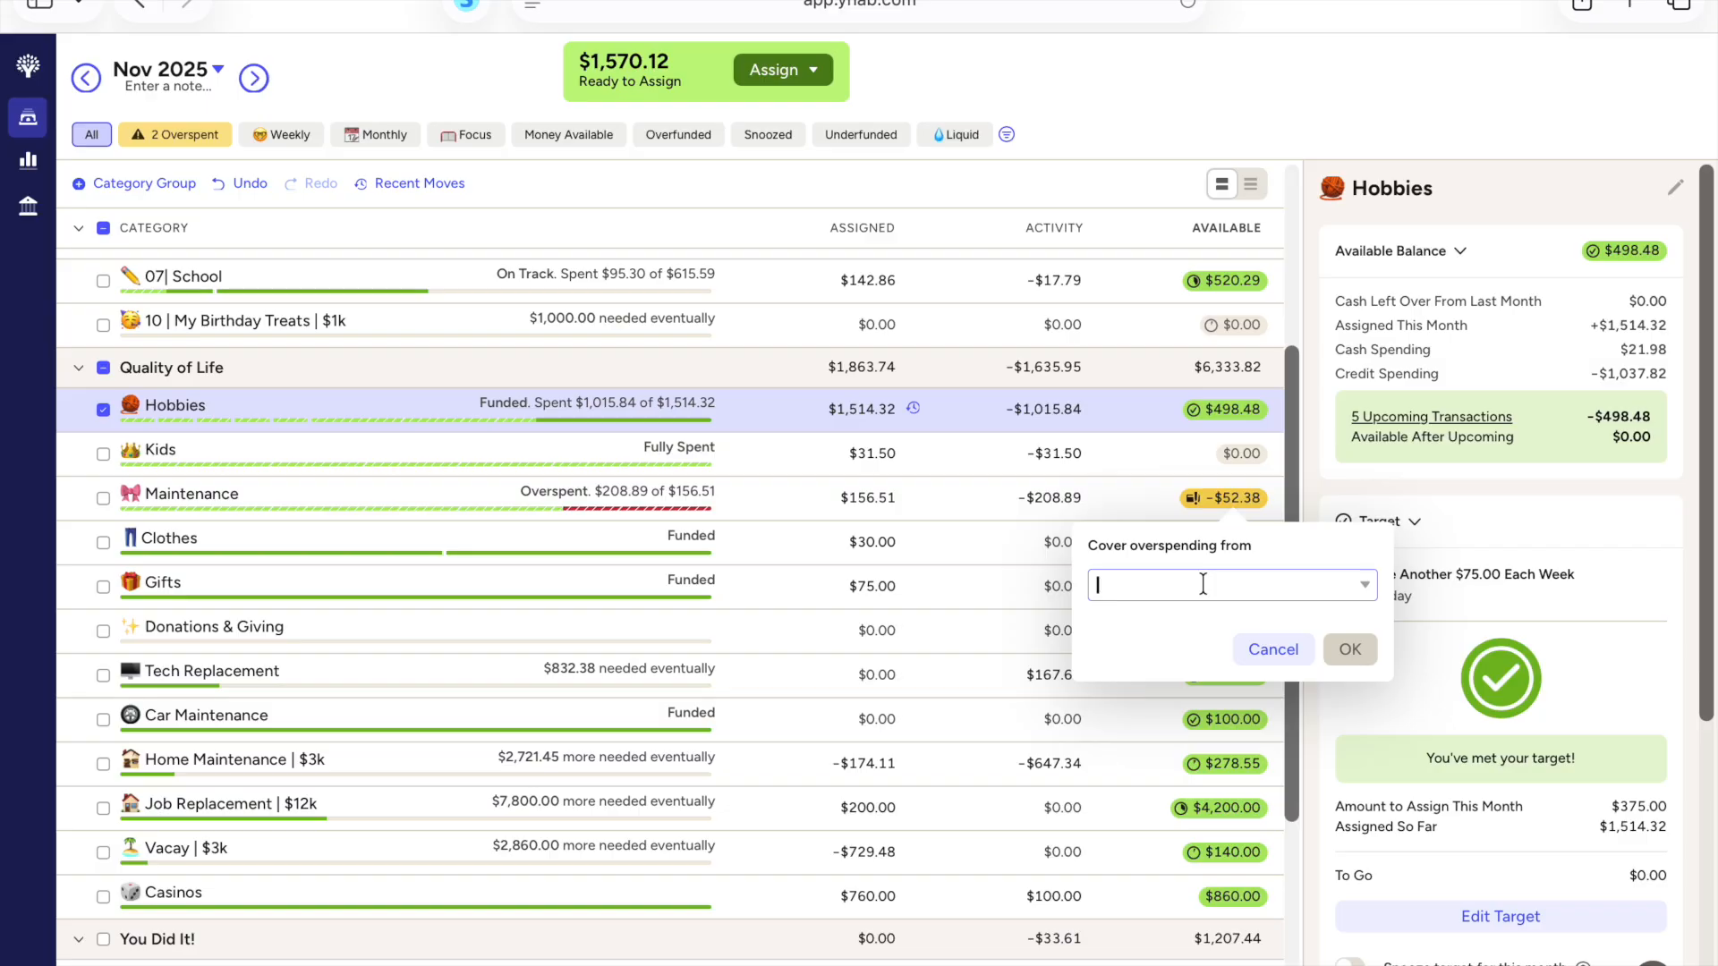
{"action": "type", "text": "read"}
{"action": "left_click", "coordinate": [1253, 685]}
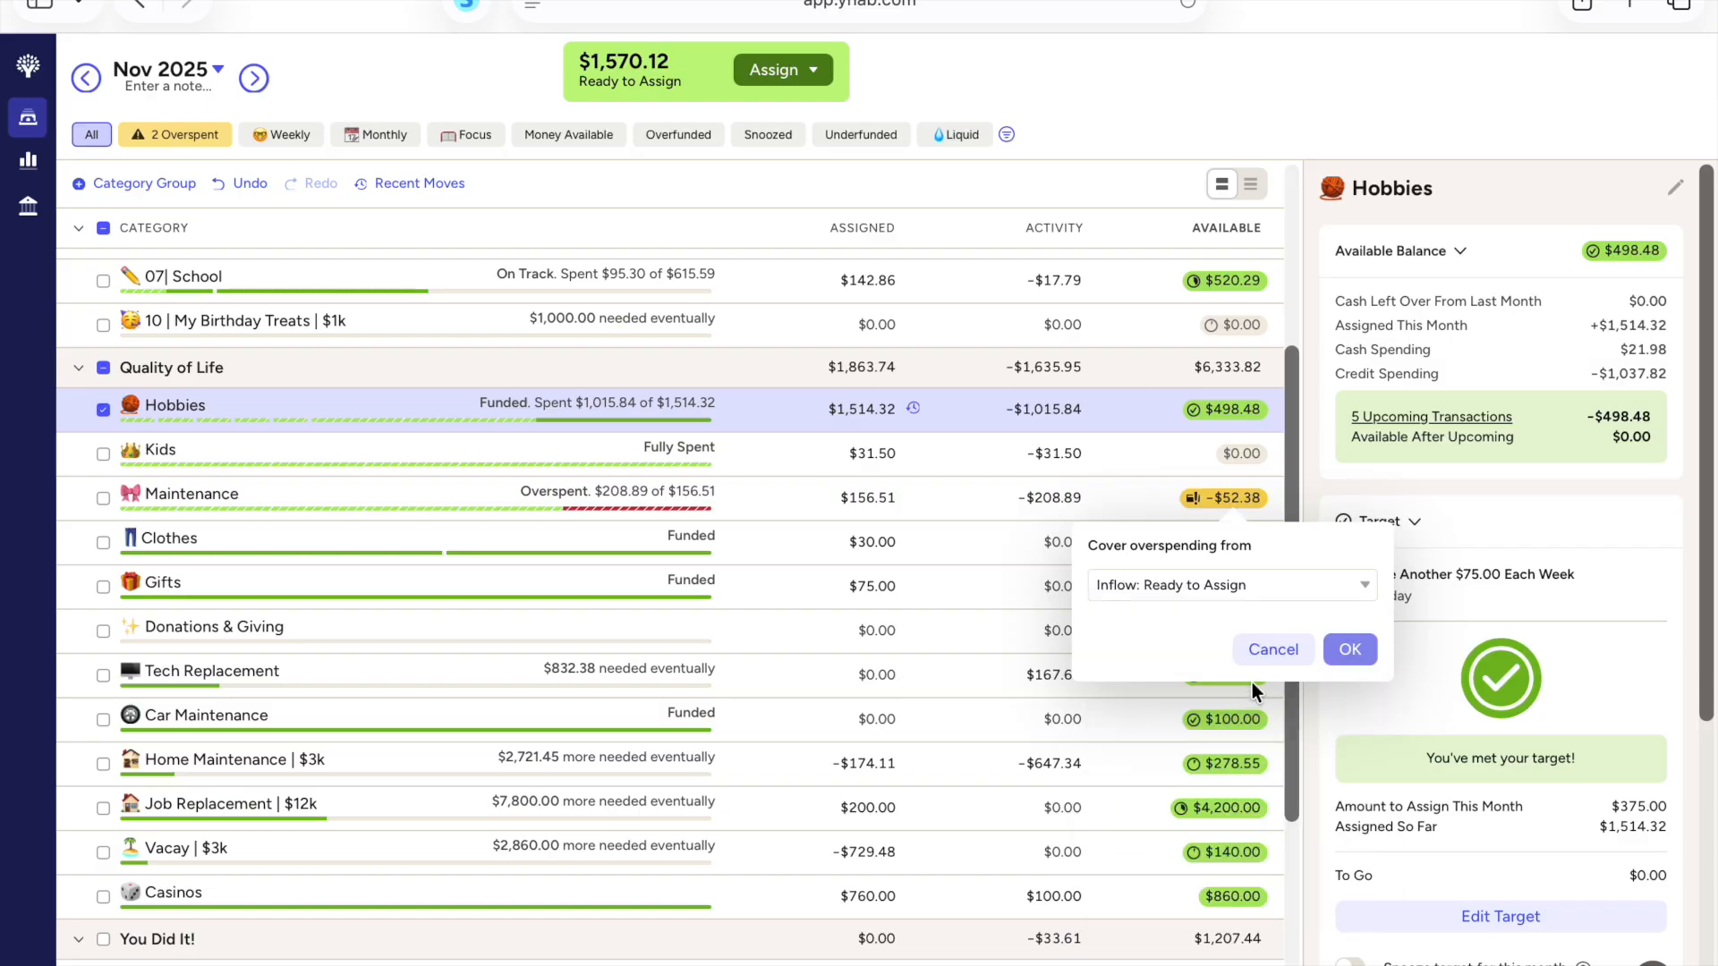
{"action": "left_click", "coordinate": [1347, 645]}
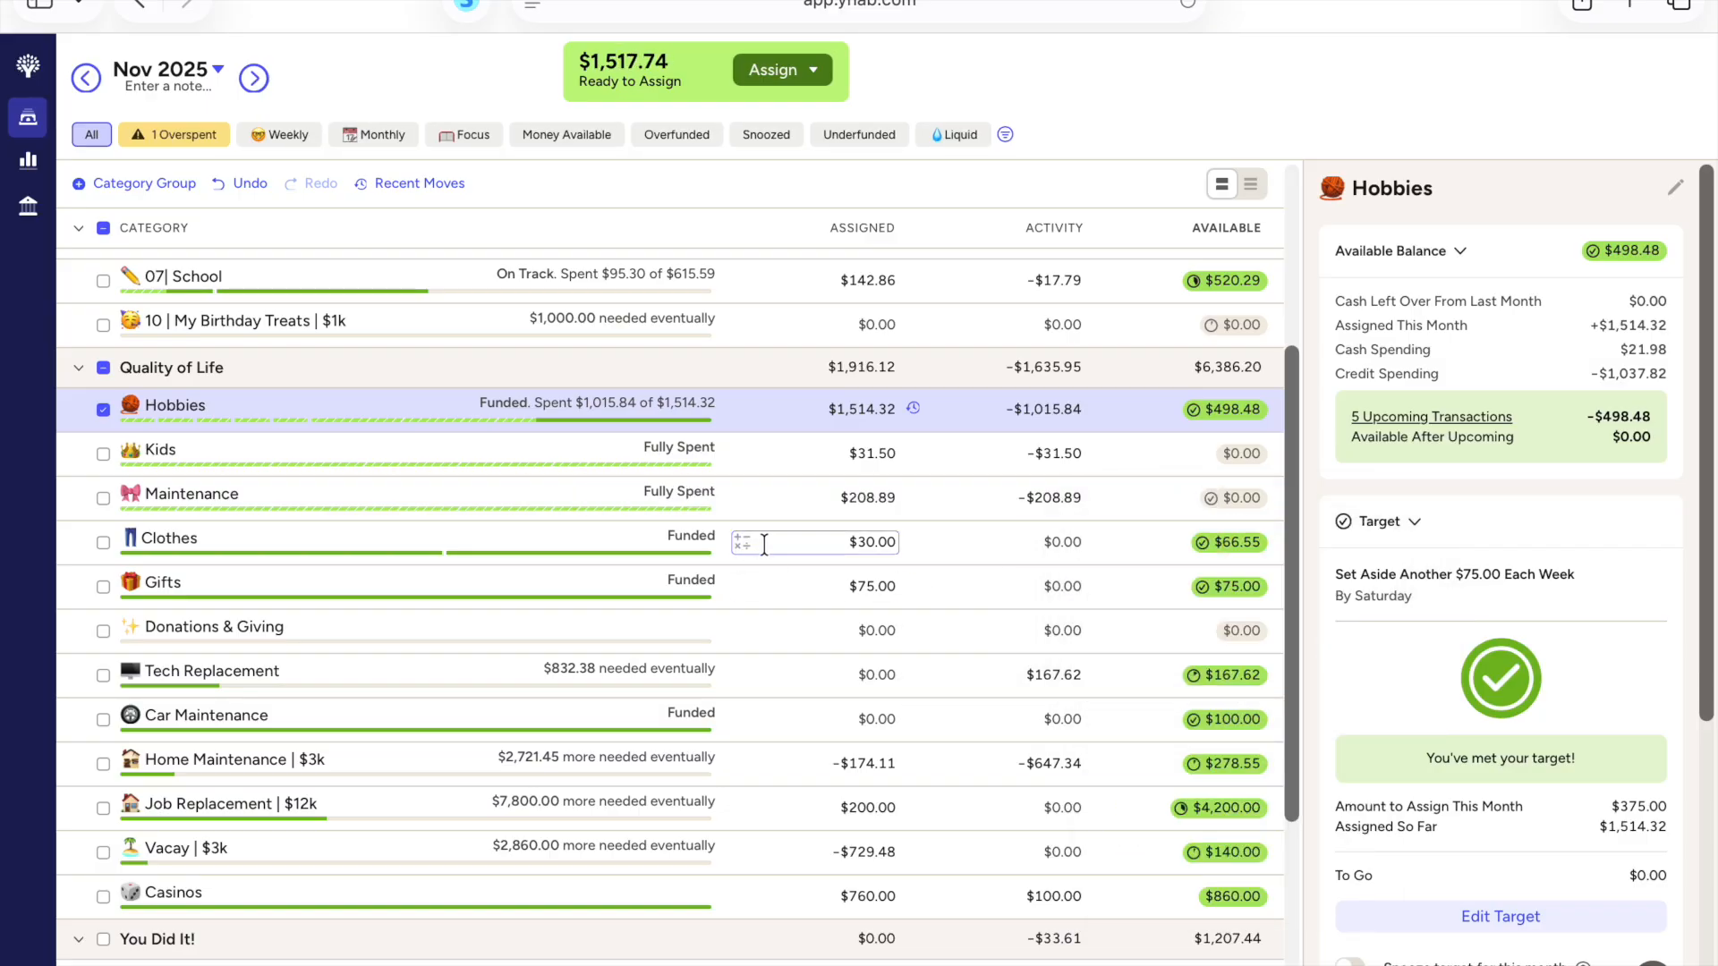
Step: Review the remaining November categories, then examine the overspent, underfunded, overfunded and snoozed categories in turn
{"action": "scroll", "coordinate": [1024, 508], "scroll_direction": "down", "scroll_amount": 1}
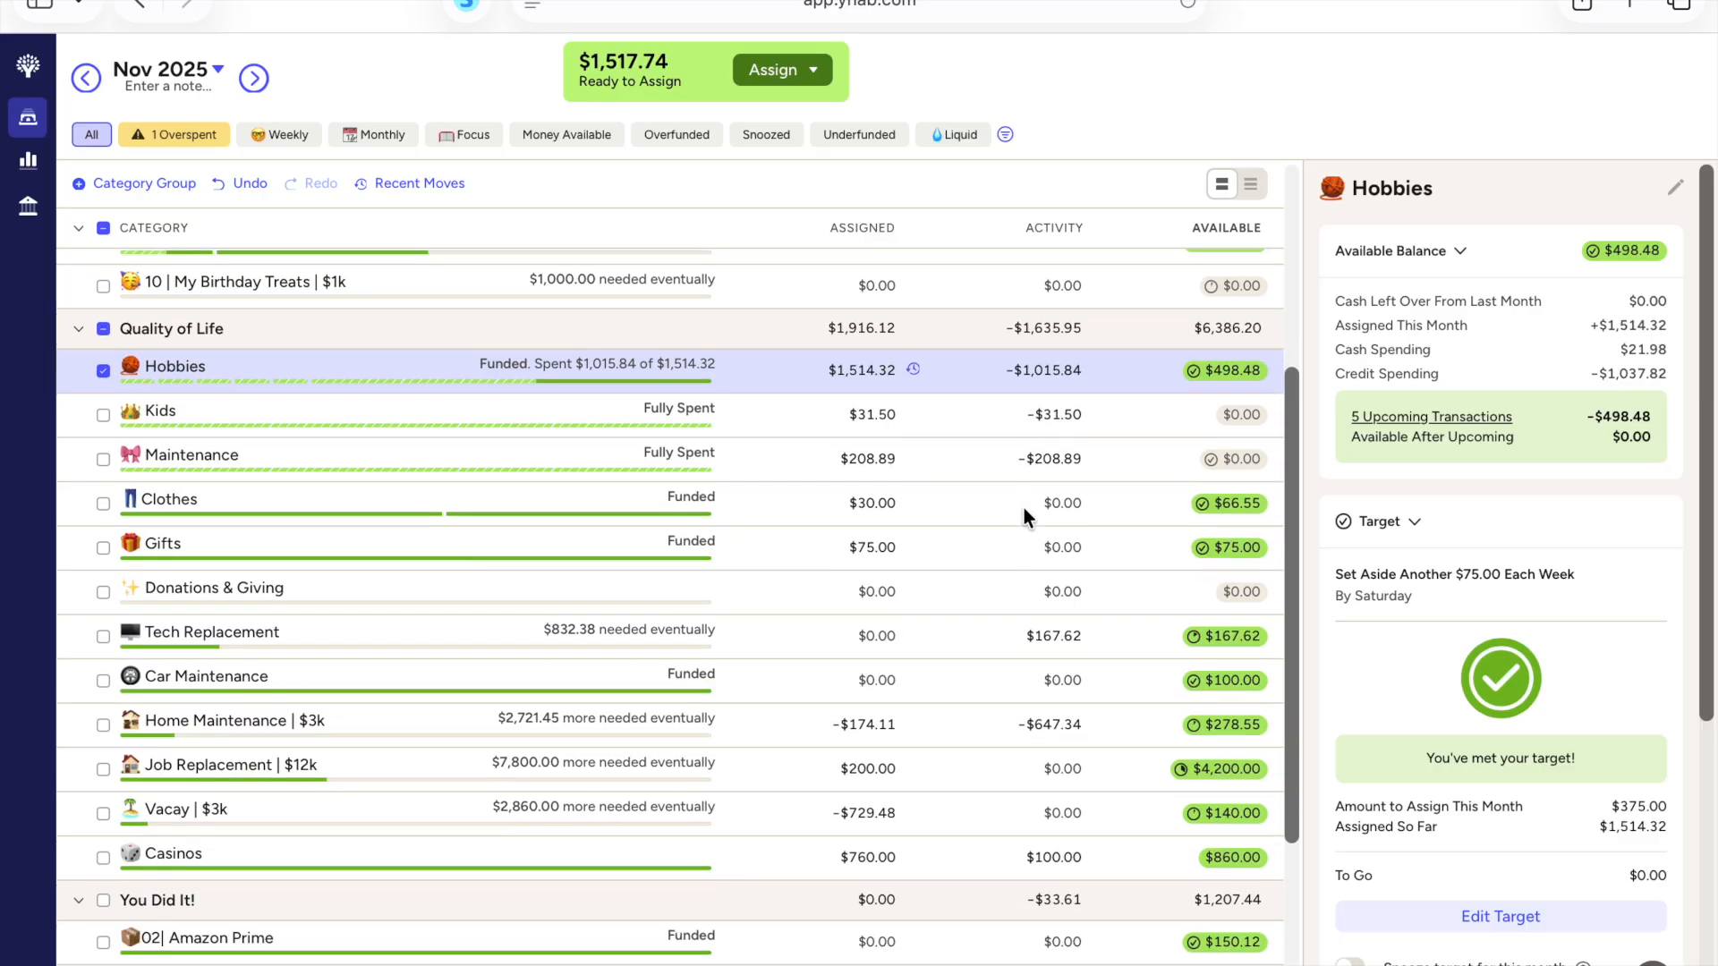
{"action": "scroll", "coordinate": [1024, 508], "scroll_direction": "down", "scroll_amount": 1}
{"action": "scroll", "coordinate": [1024, 508], "scroll_direction": "down", "scroll_amount": 3}
{"action": "scroll", "coordinate": [1024, 509], "scroll_direction": "down", "scroll_amount": 5}
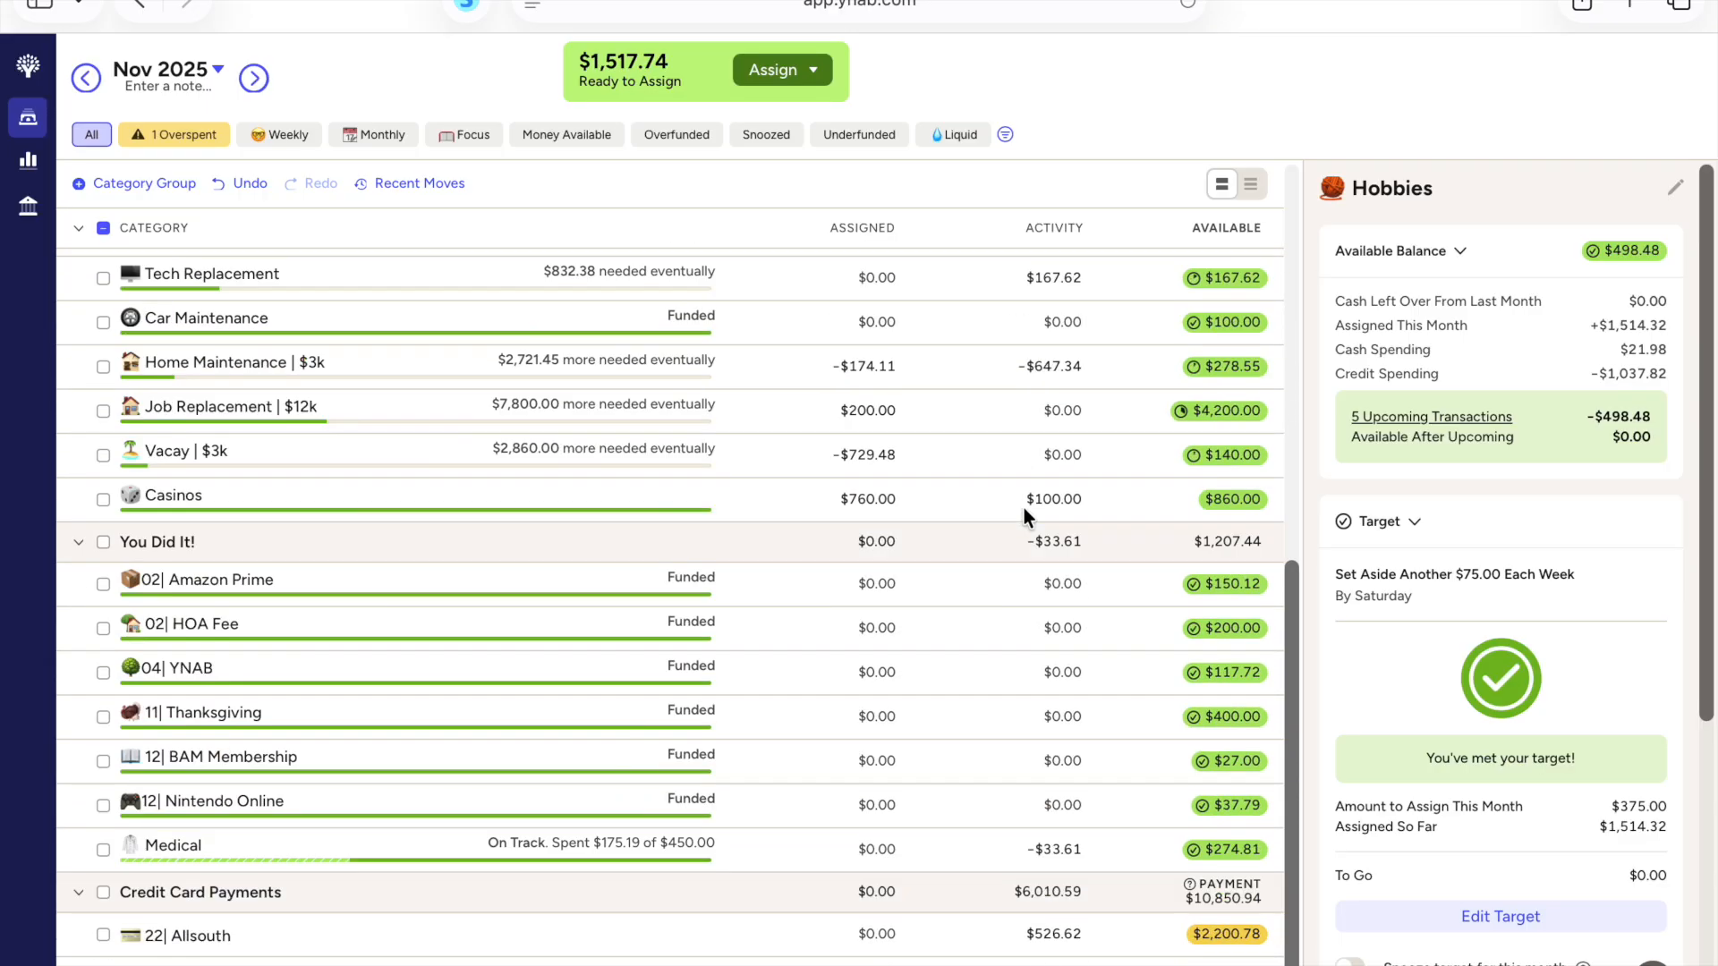
{"action": "left_click", "coordinate": [183, 134]}
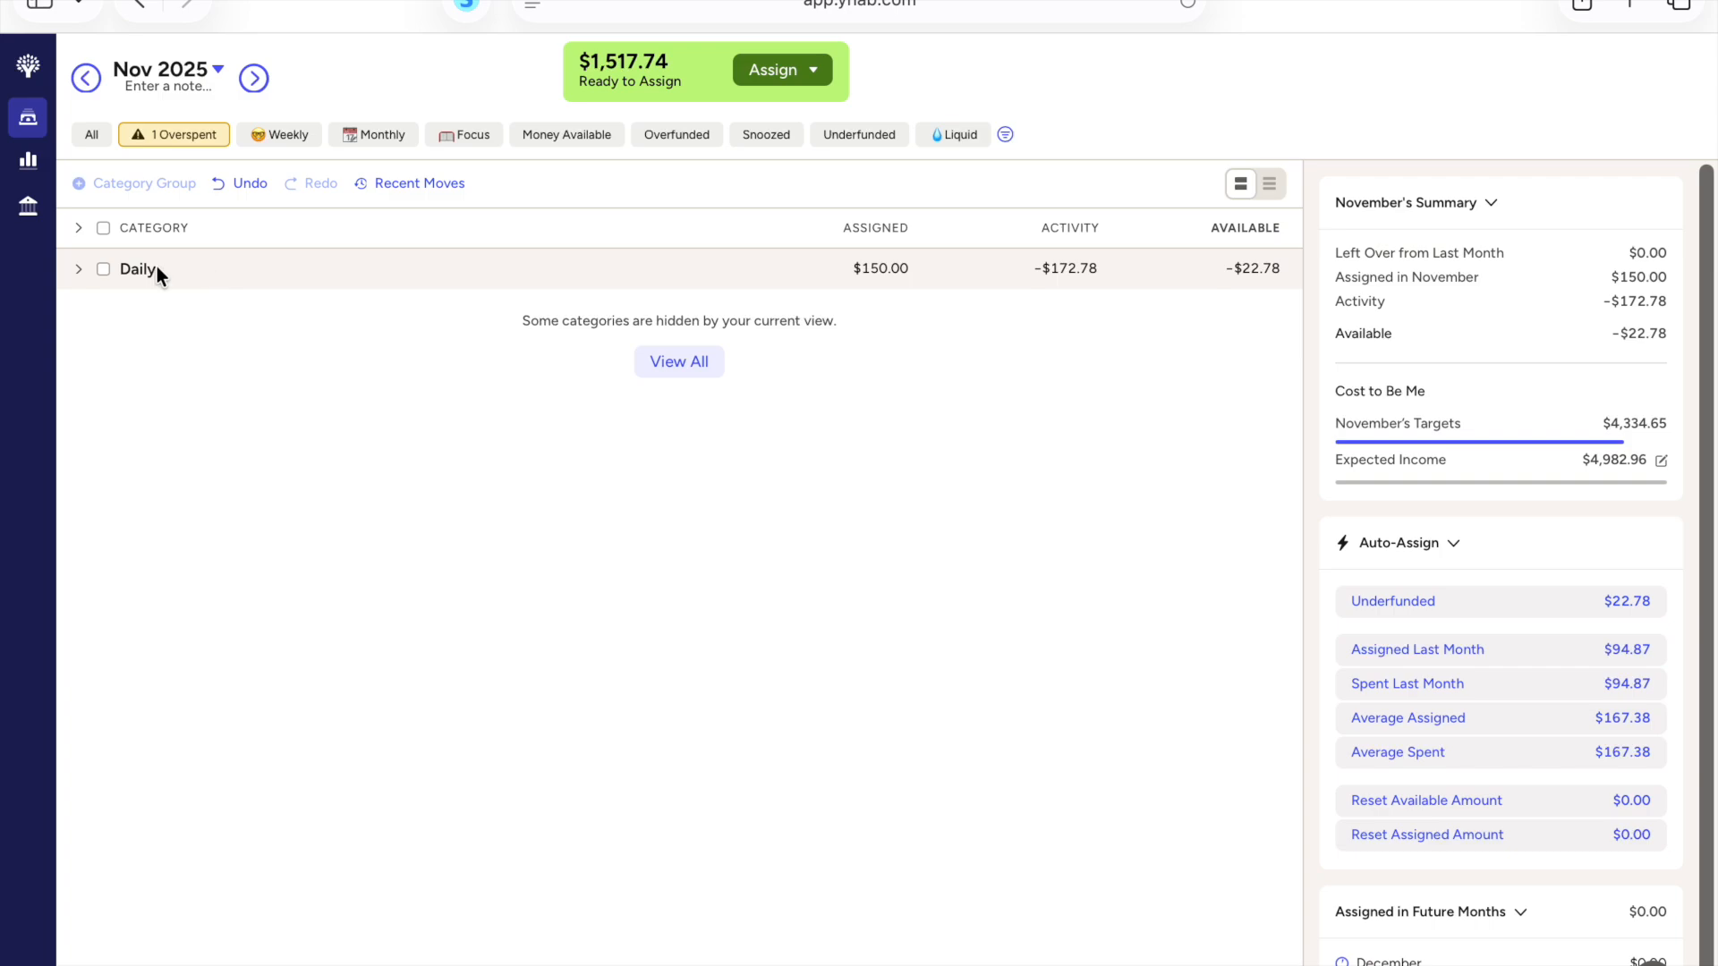
{"action": "left_click", "coordinate": [78, 270]}
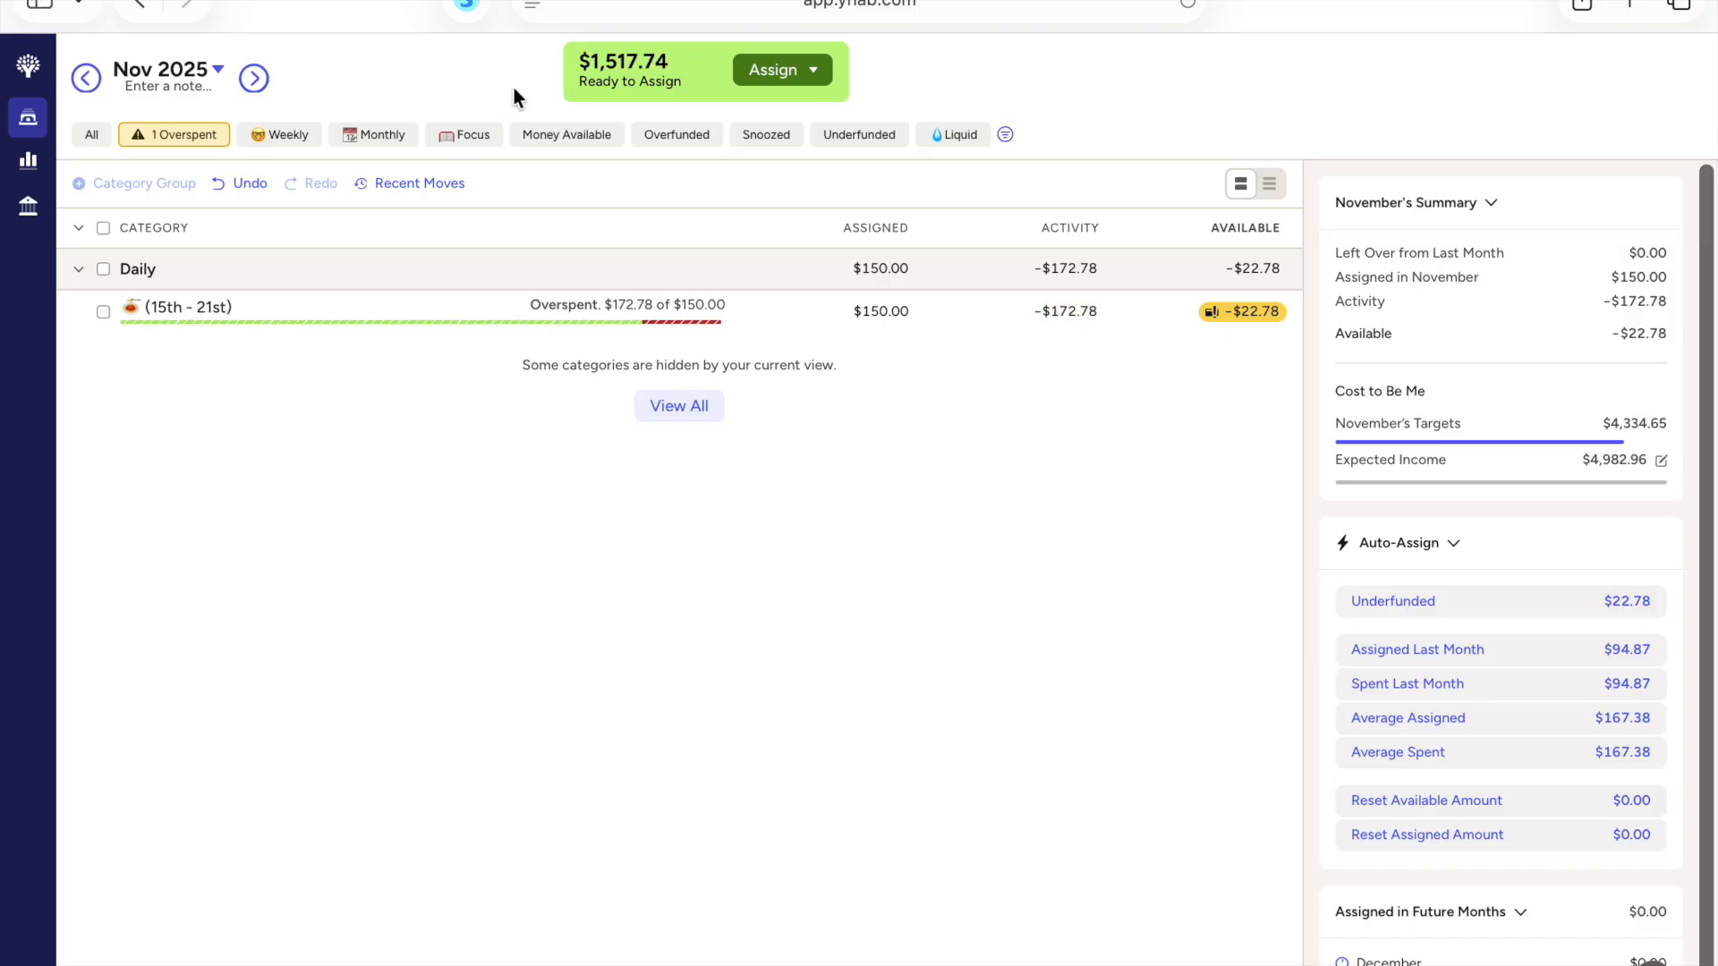
{"action": "left_click", "coordinate": [838, 142]}
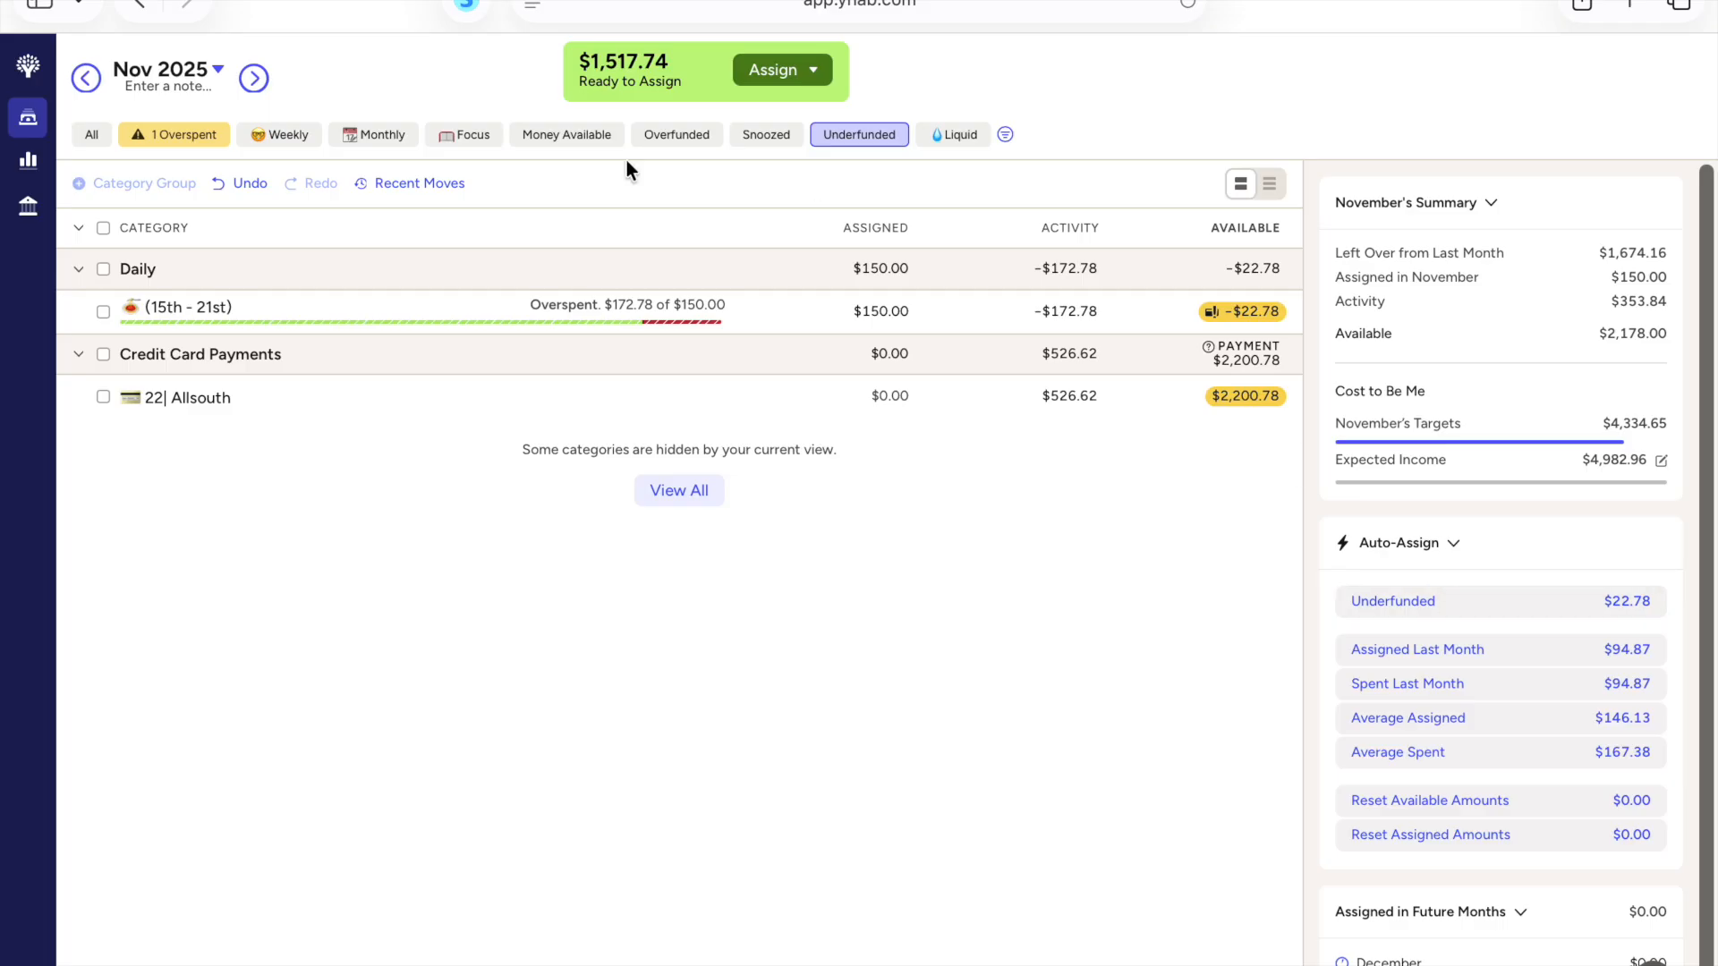
{"action": "left_click", "coordinate": [691, 139]}
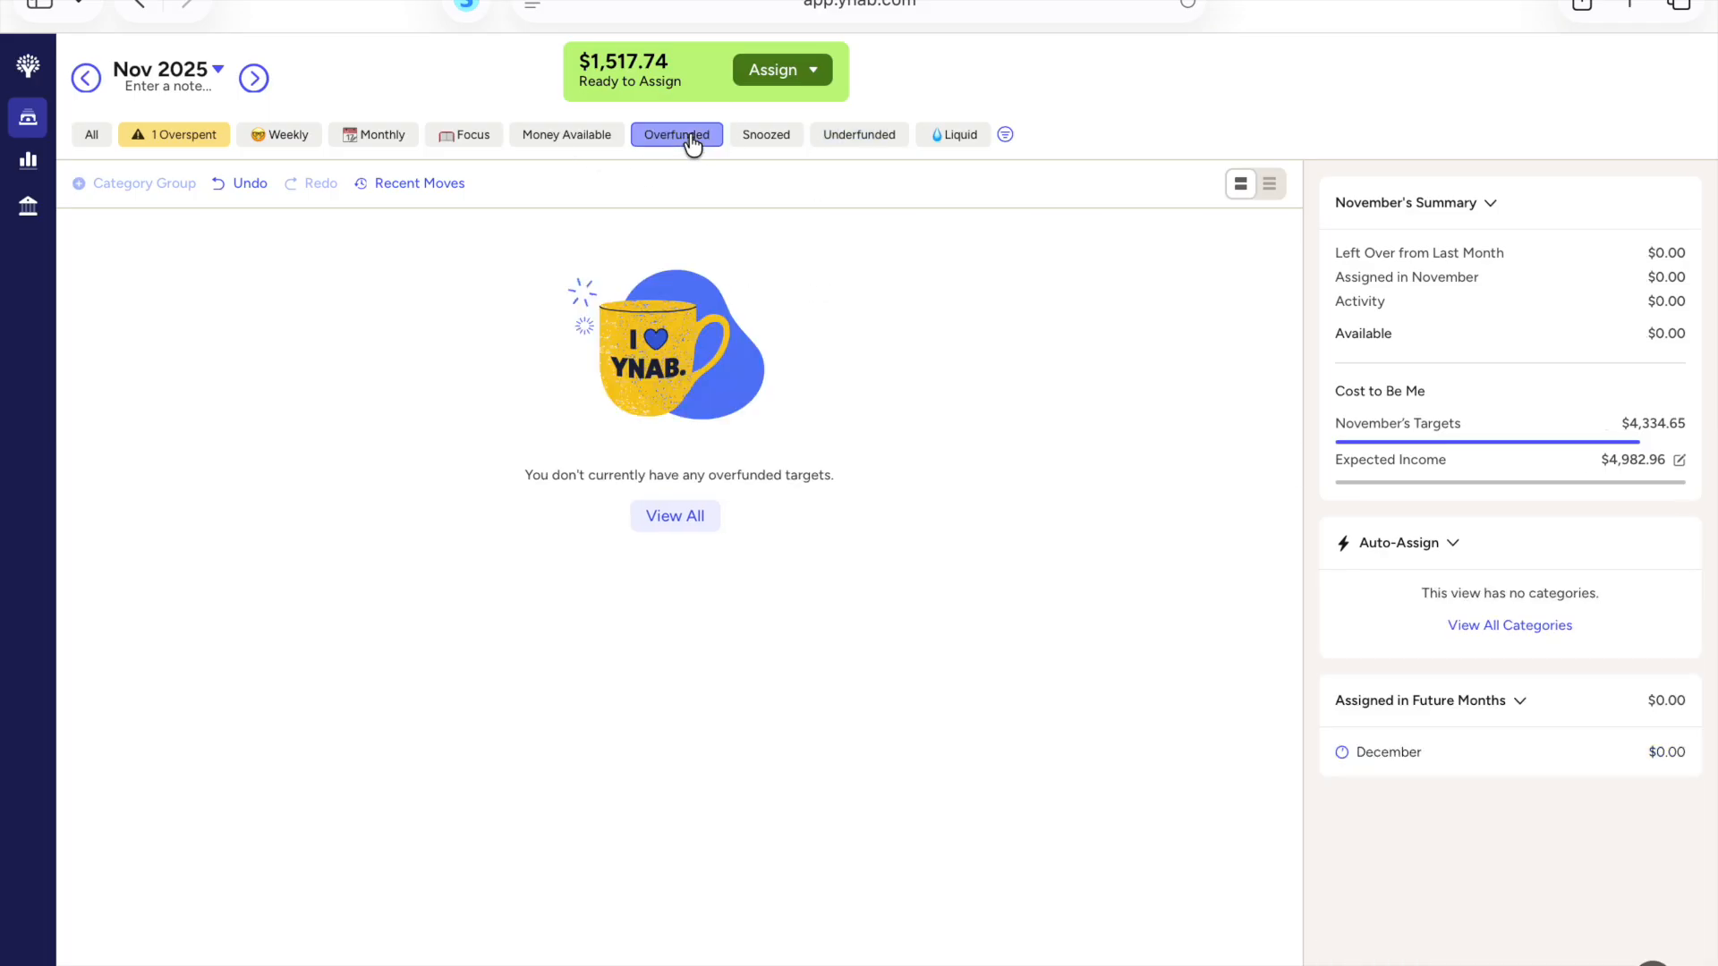
{"action": "left_click", "coordinate": [775, 142]}
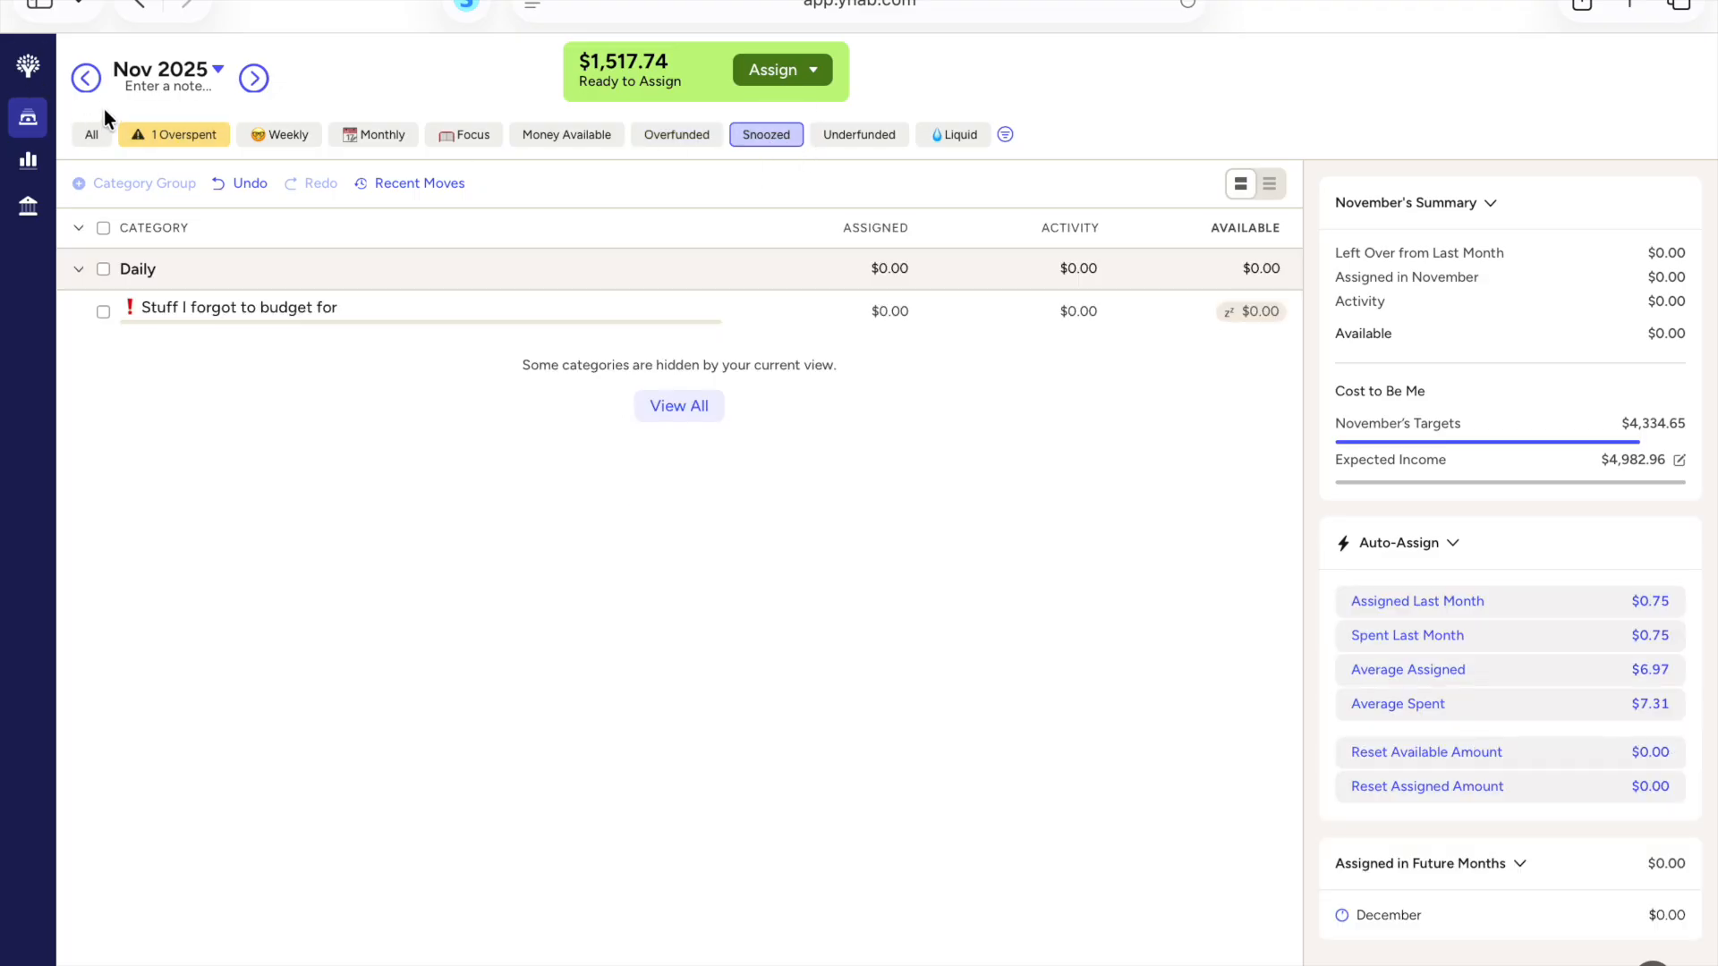
Step: Show all November categories again and collapse the Quality of Life, Non-Monthly and Daily groups
{"action": "left_click", "coordinate": [91, 135]}
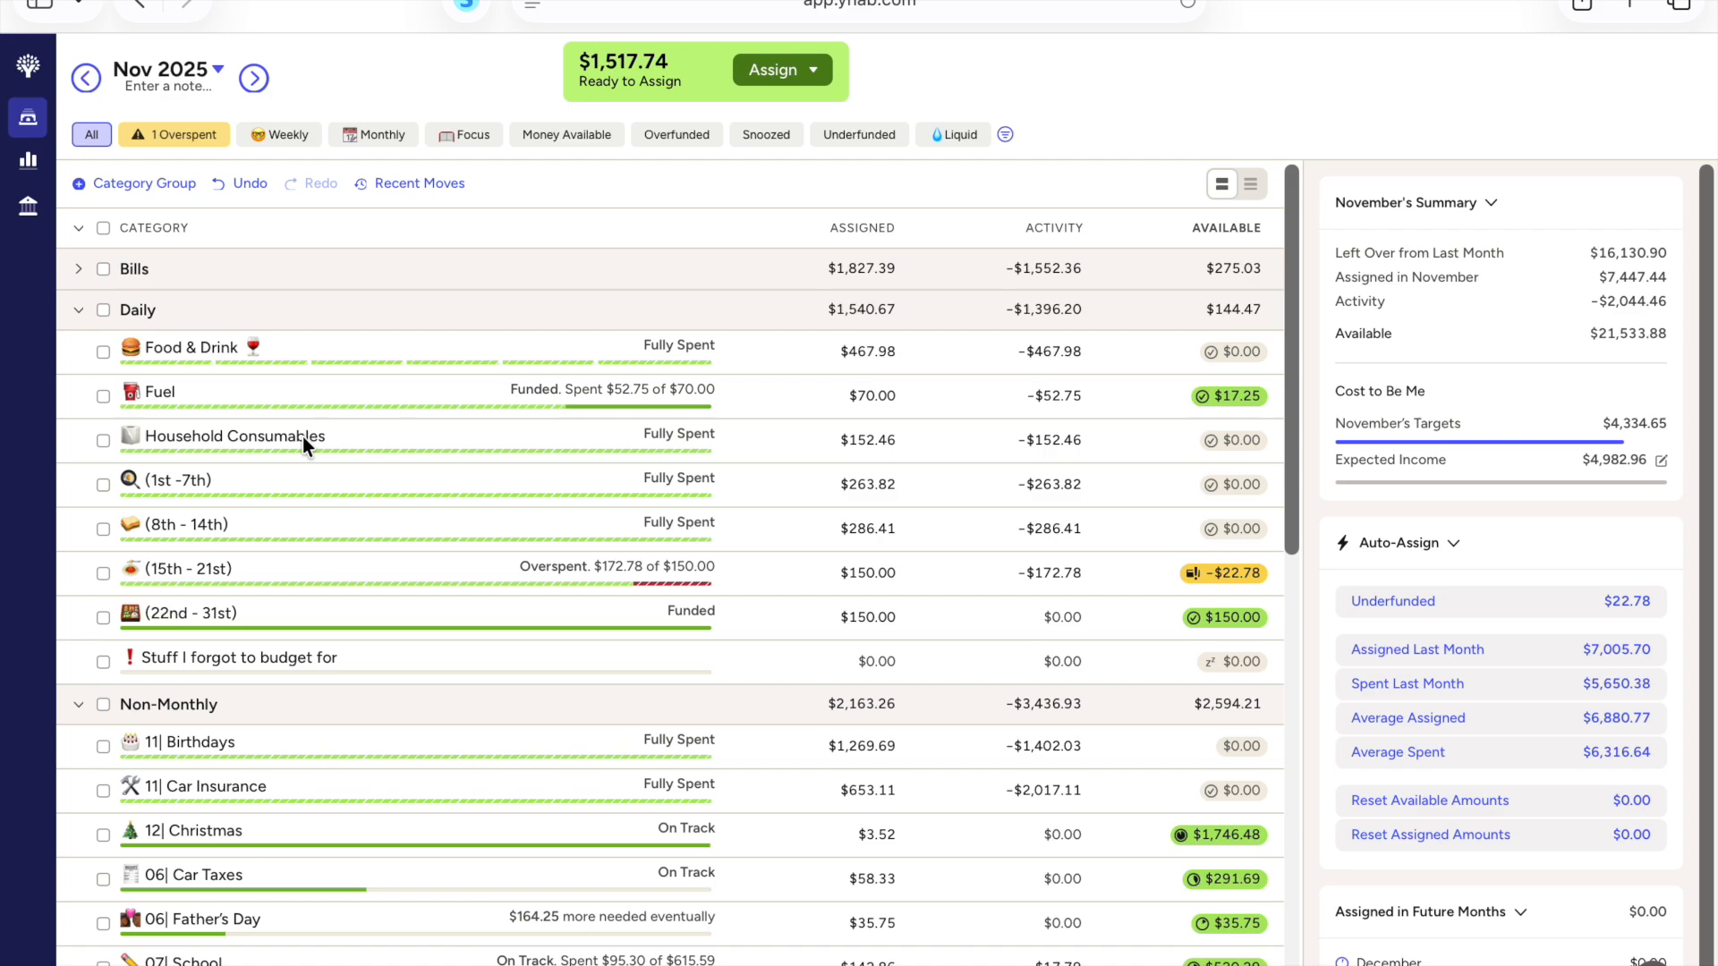
{"action": "scroll", "coordinate": [295, 431], "scroll_direction": "down", "scroll_amount": 5}
{"action": "scroll", "coordinate": [283, 425], "scroll_direction": "down", "scroll_amount": 2}
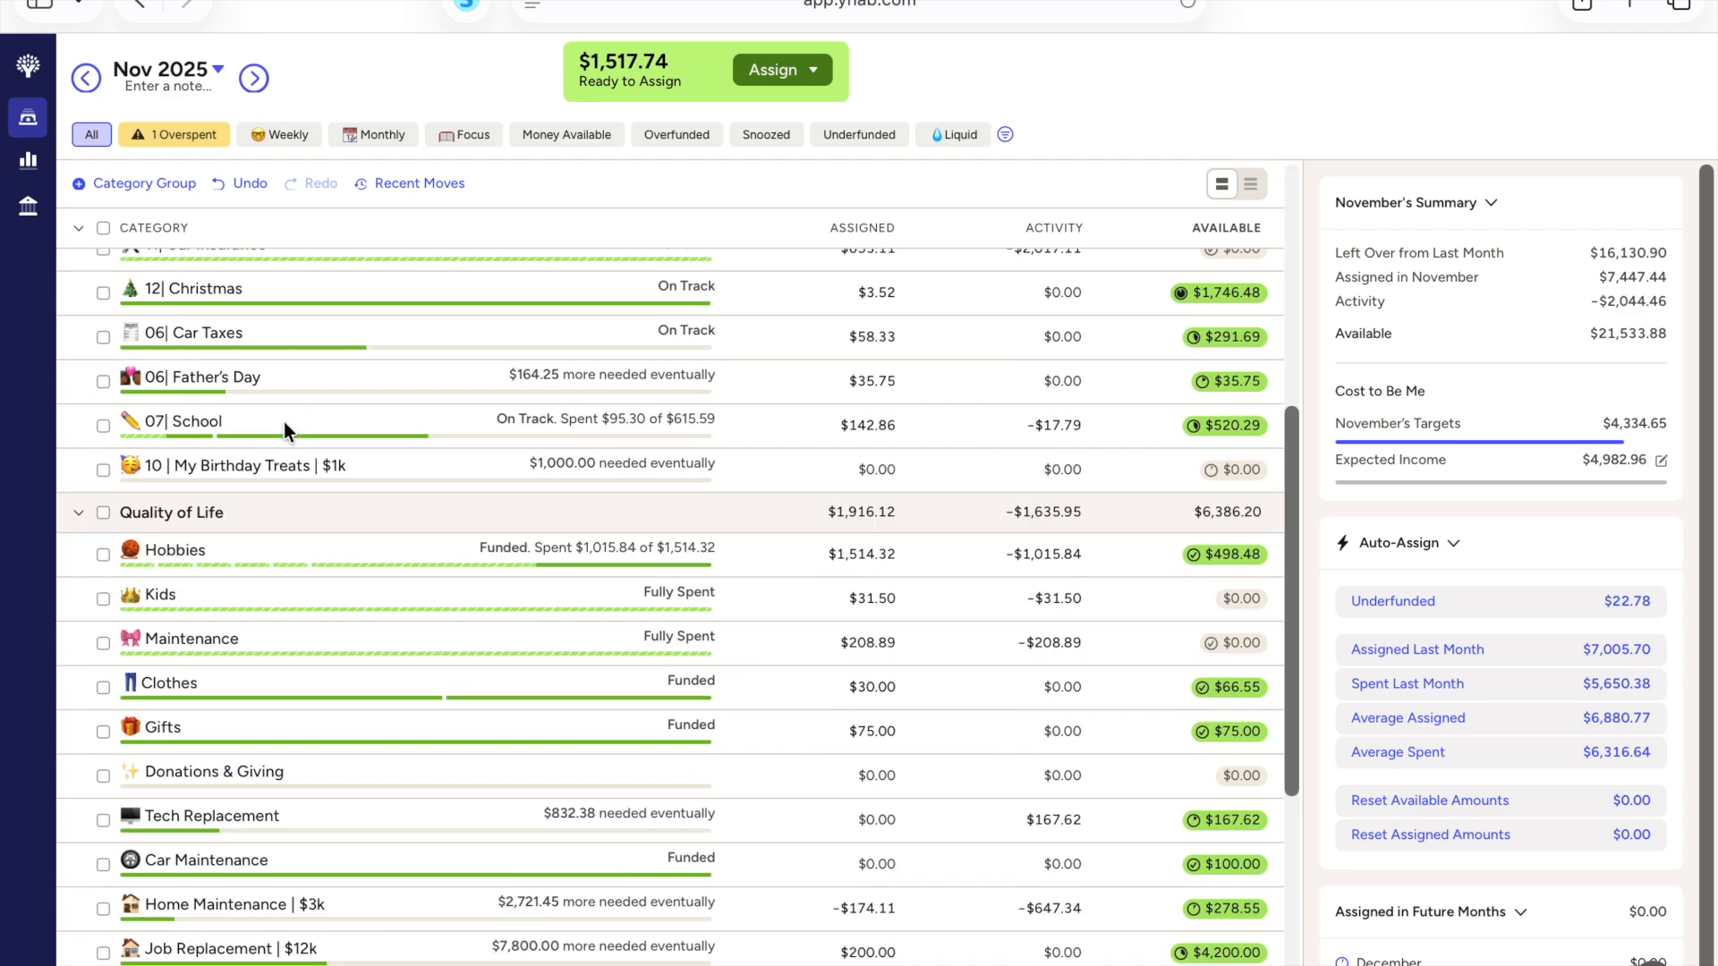
{"action": "left_click", "coordinate": [79, 512]}
{"action": "scroll", "coordinate": [84, 421], "scroll_direction": "up", "scroll_amount": 4}
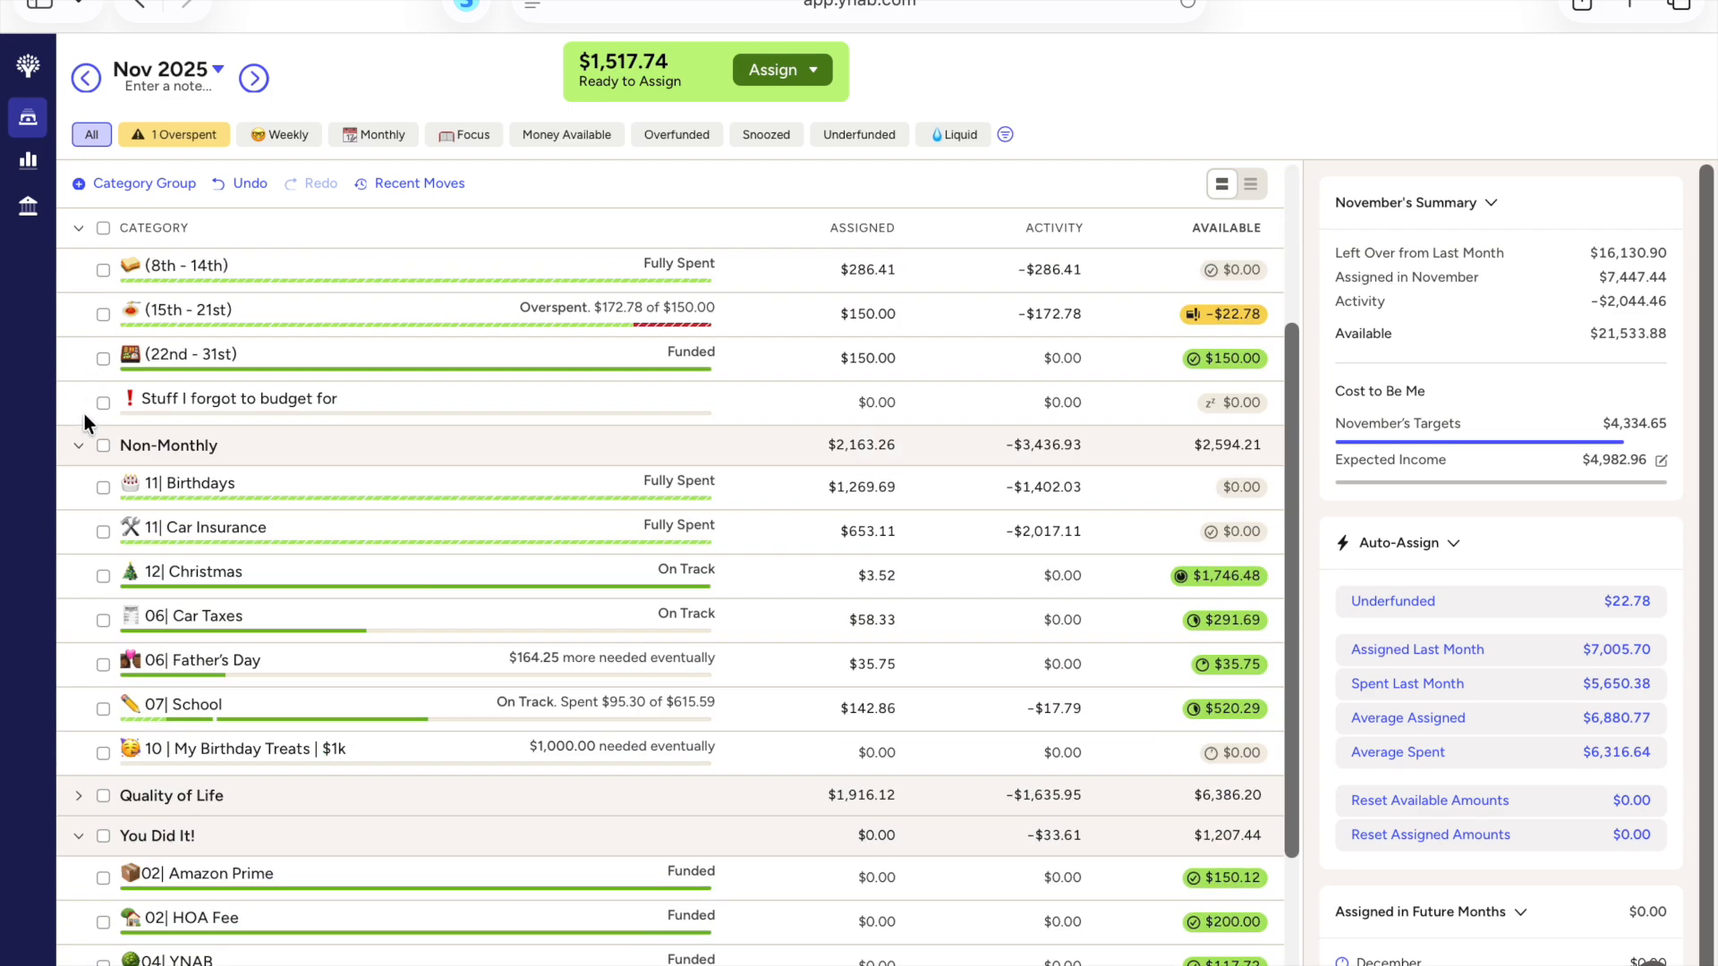
{"action": "left_click", "coordinate": [80, 448]}
{"action": "scroll", "coordinate": [87, 343], "scroll_direction": "up", "scroll_amount": 3}
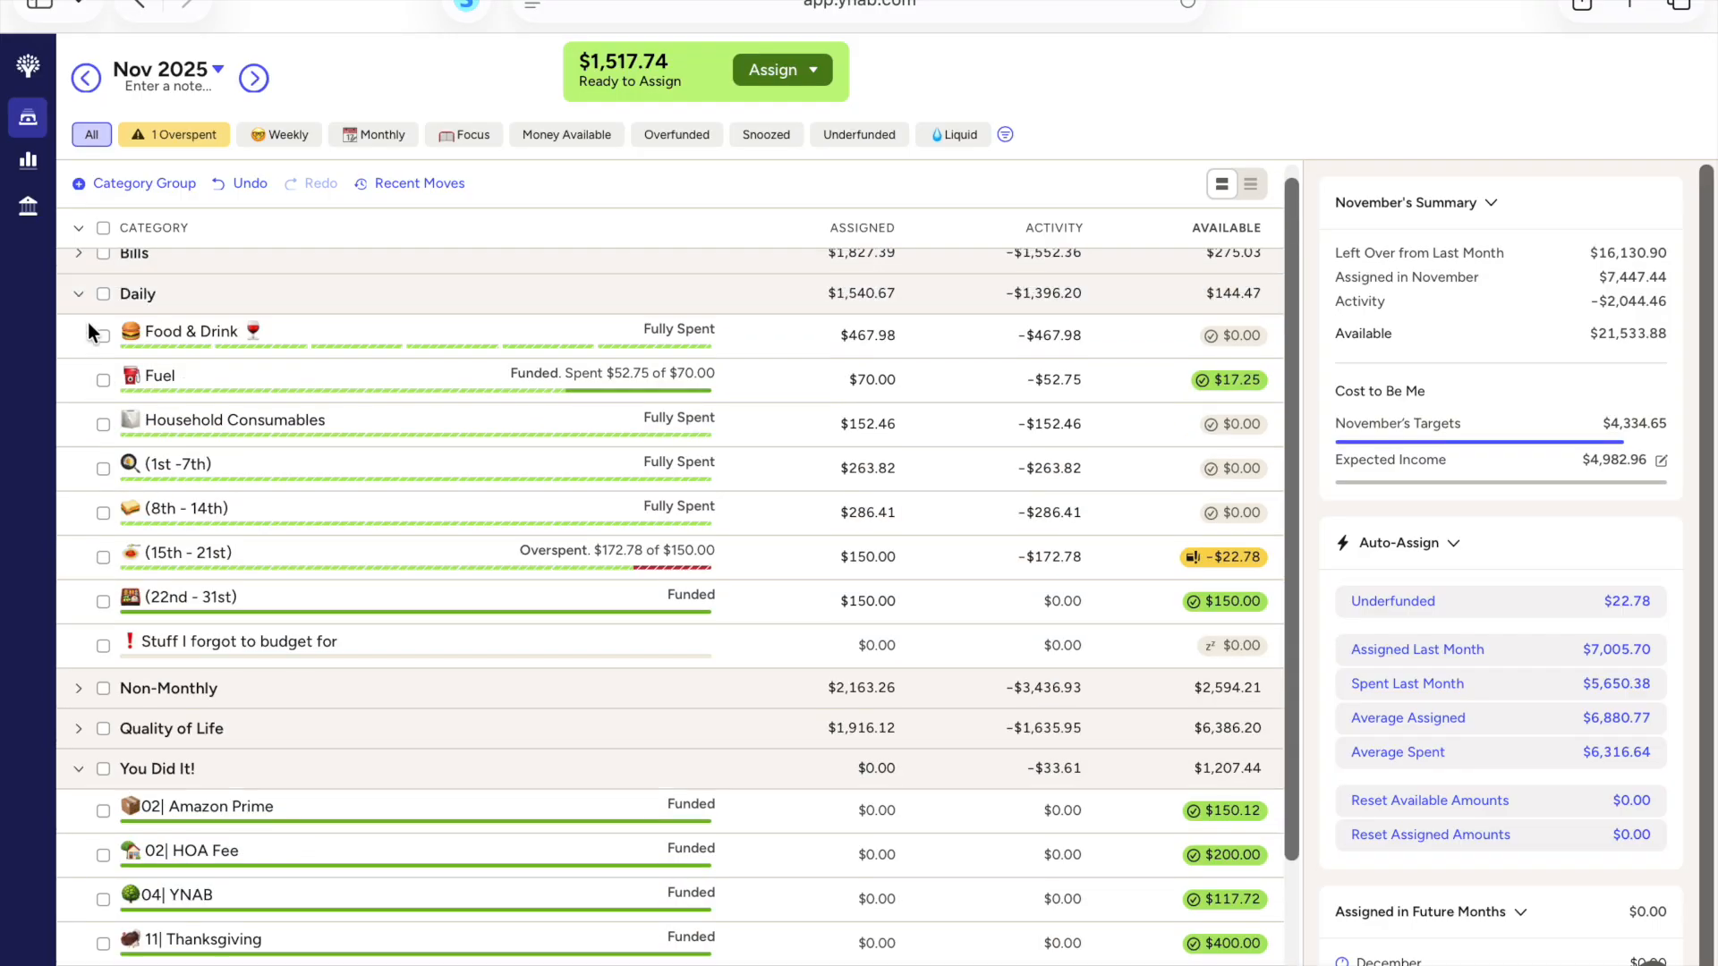
{"action": "left_click", "coordinate": [80, 295]}
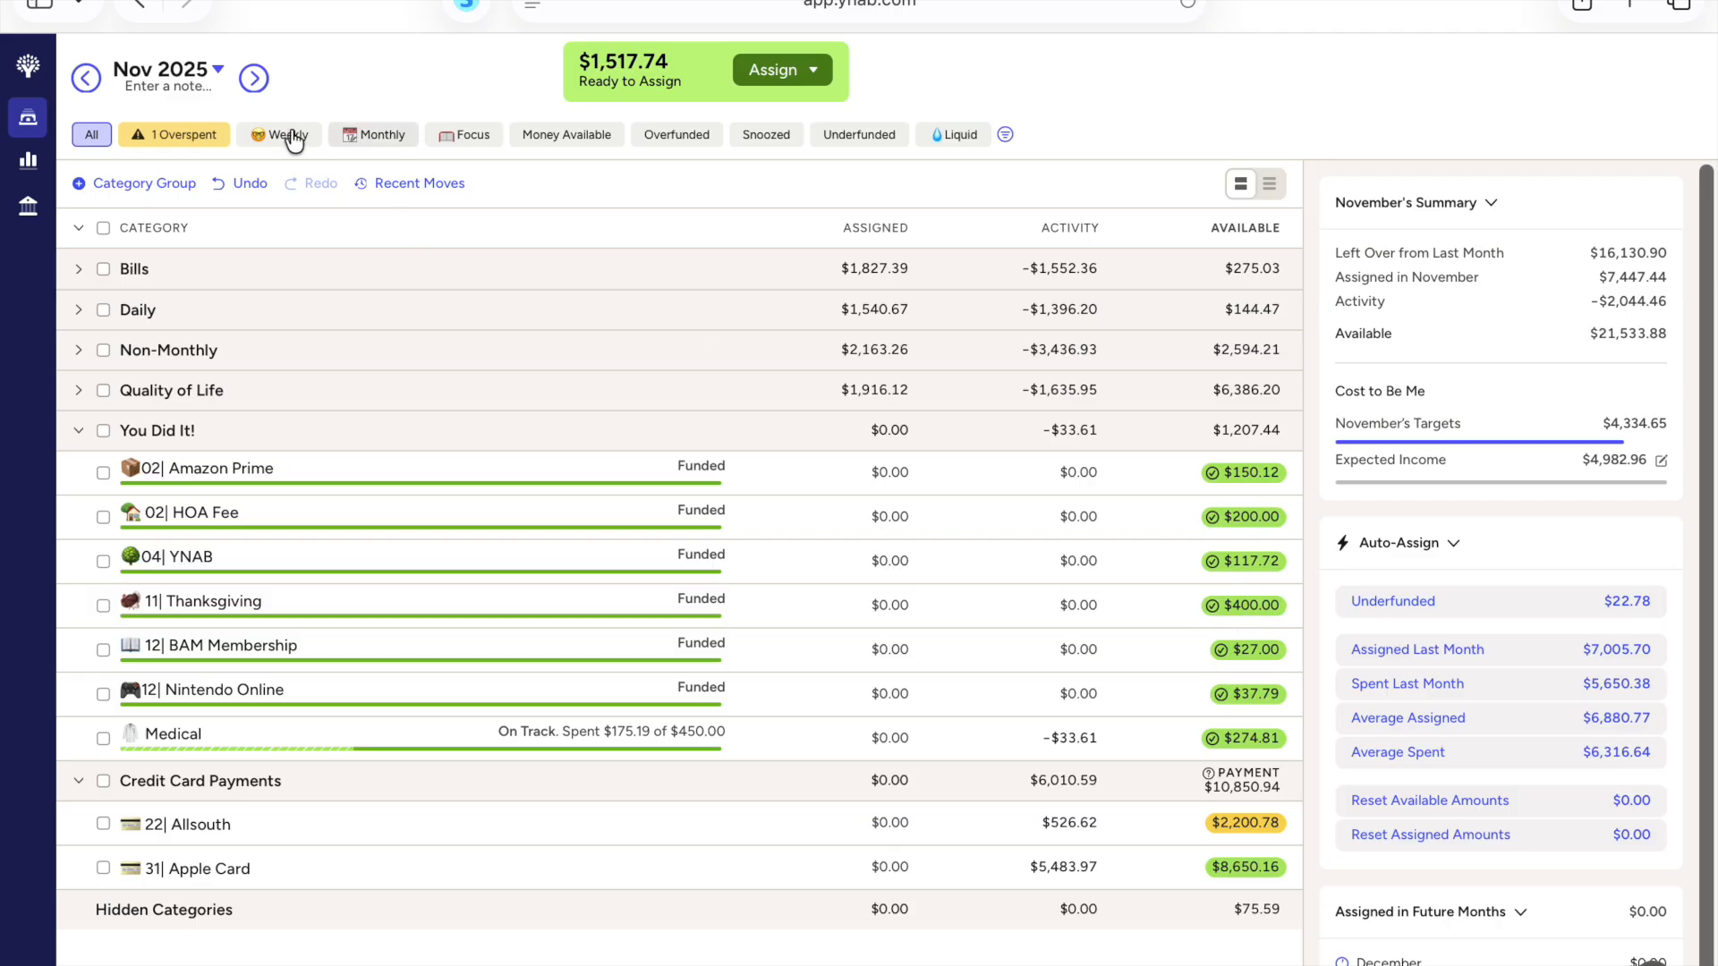
Step: Switch the budget to December 2025 and list its underfunded categories with all groups expanded
{"action": "left_click", "coordinate": [265, 83]}
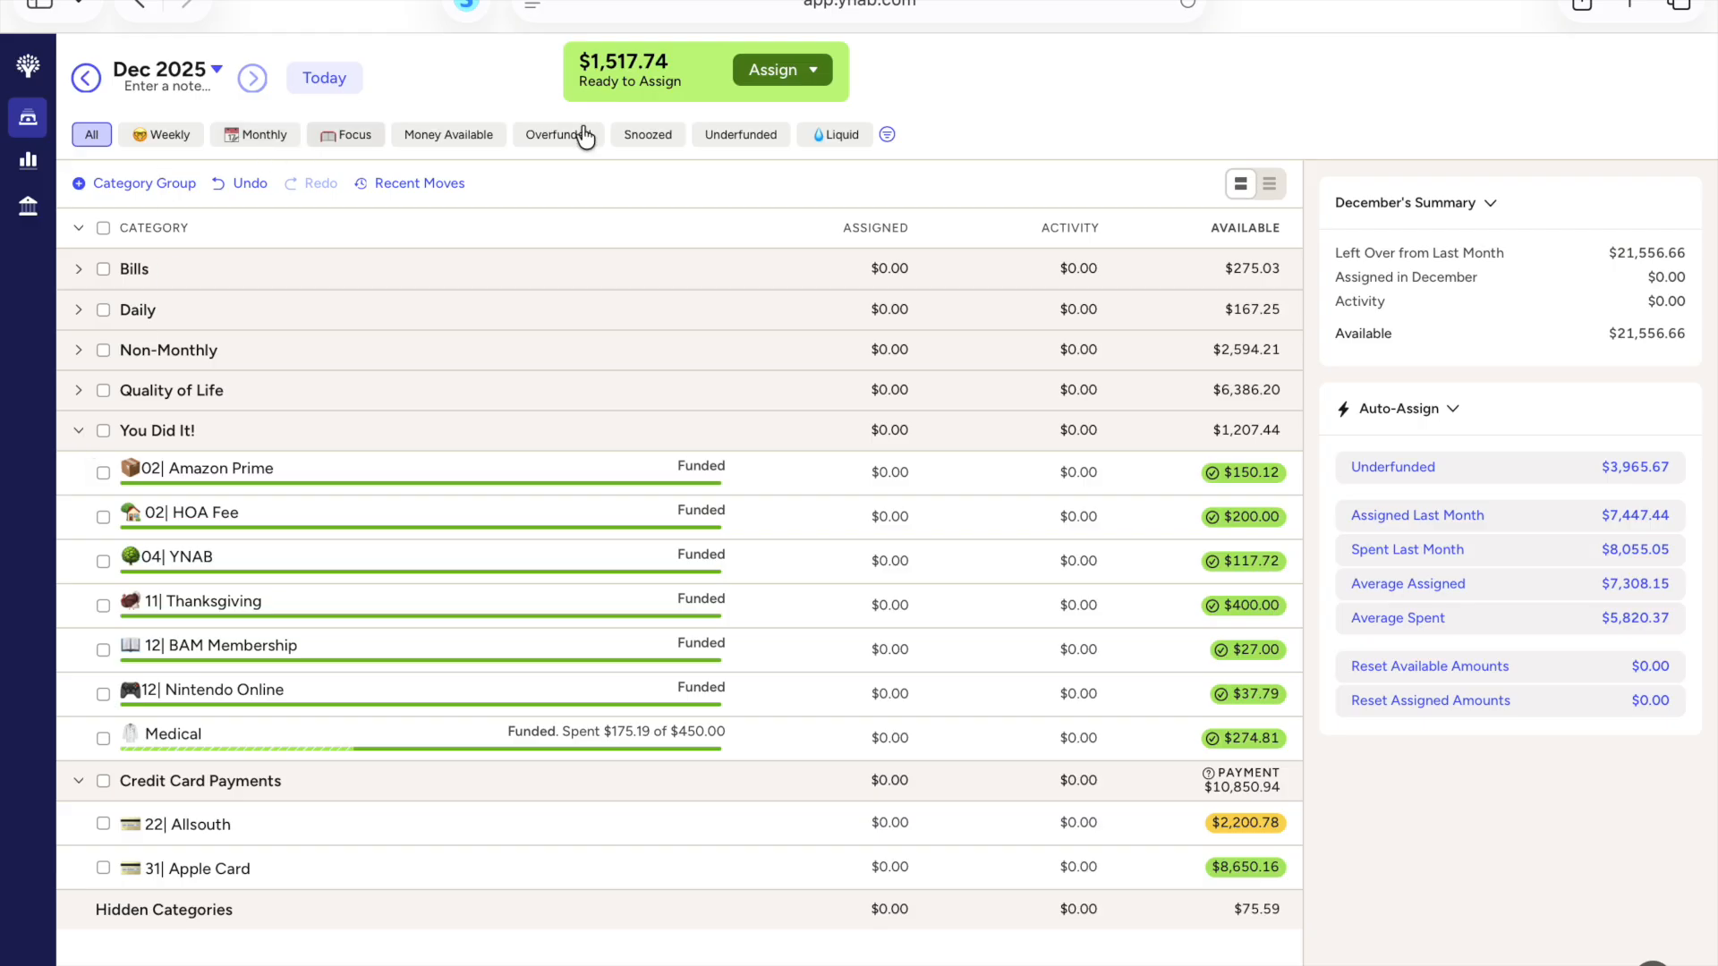
{"action": "left_click", "coordinate": [741, 134]}
{"action": "left_click", "coordinate": [79, 228]}
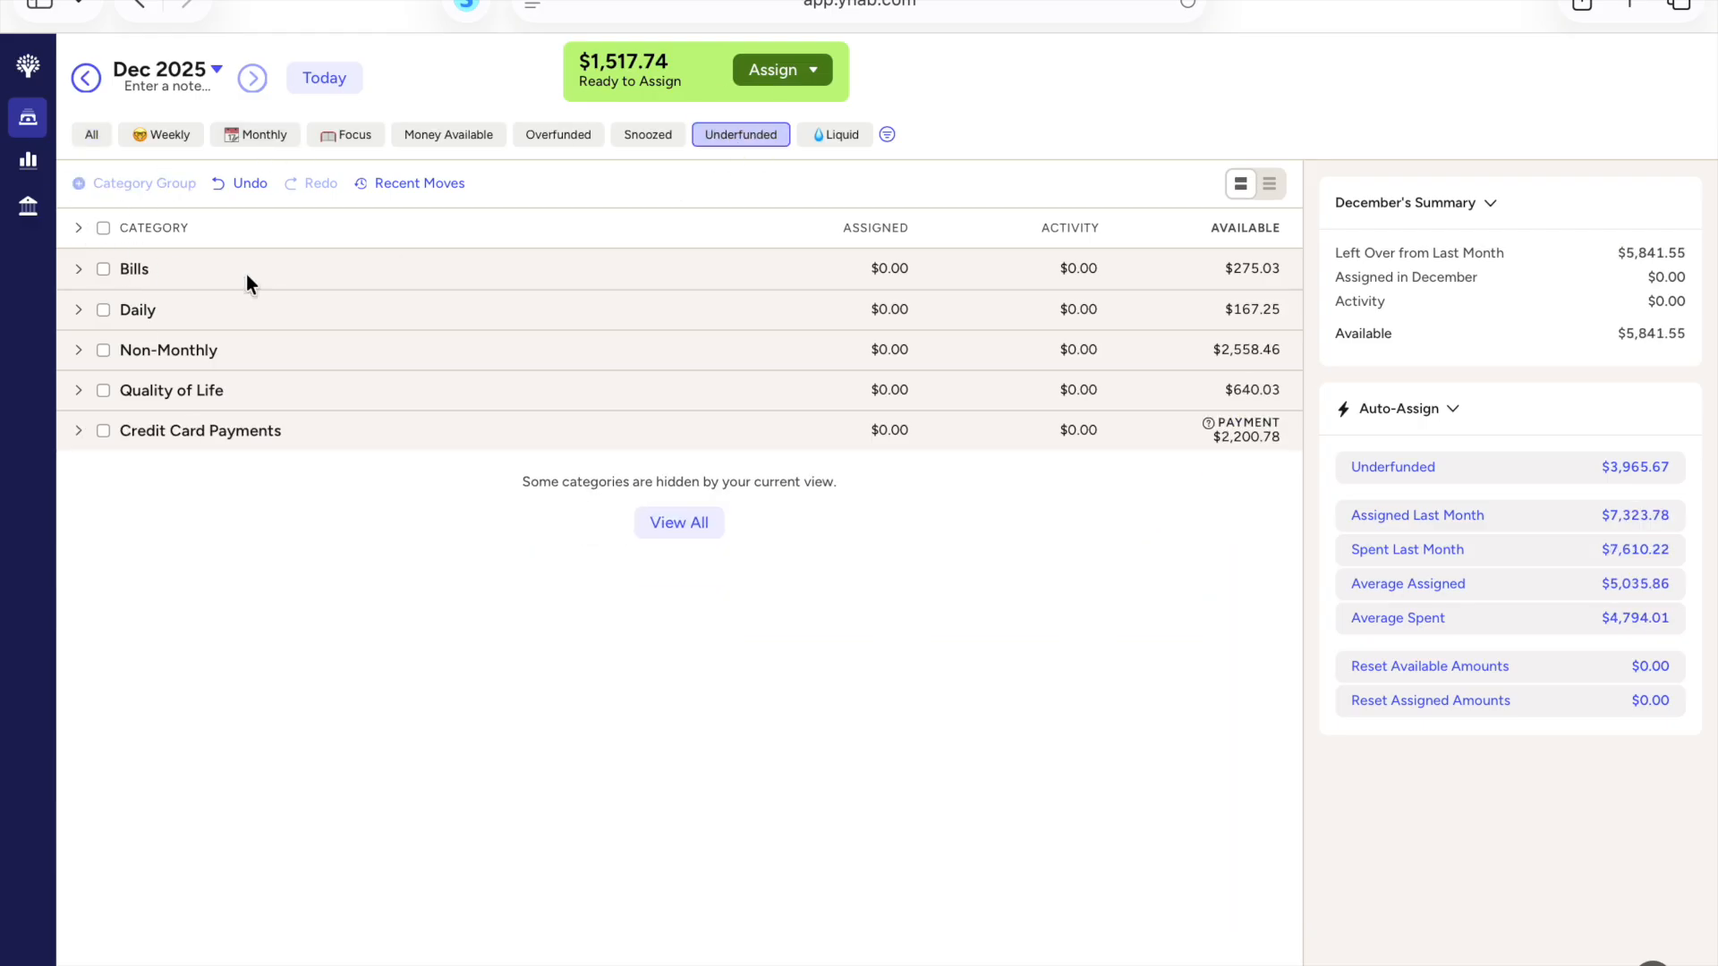
{"action": "left_click", "coordinate": [78, 230]}
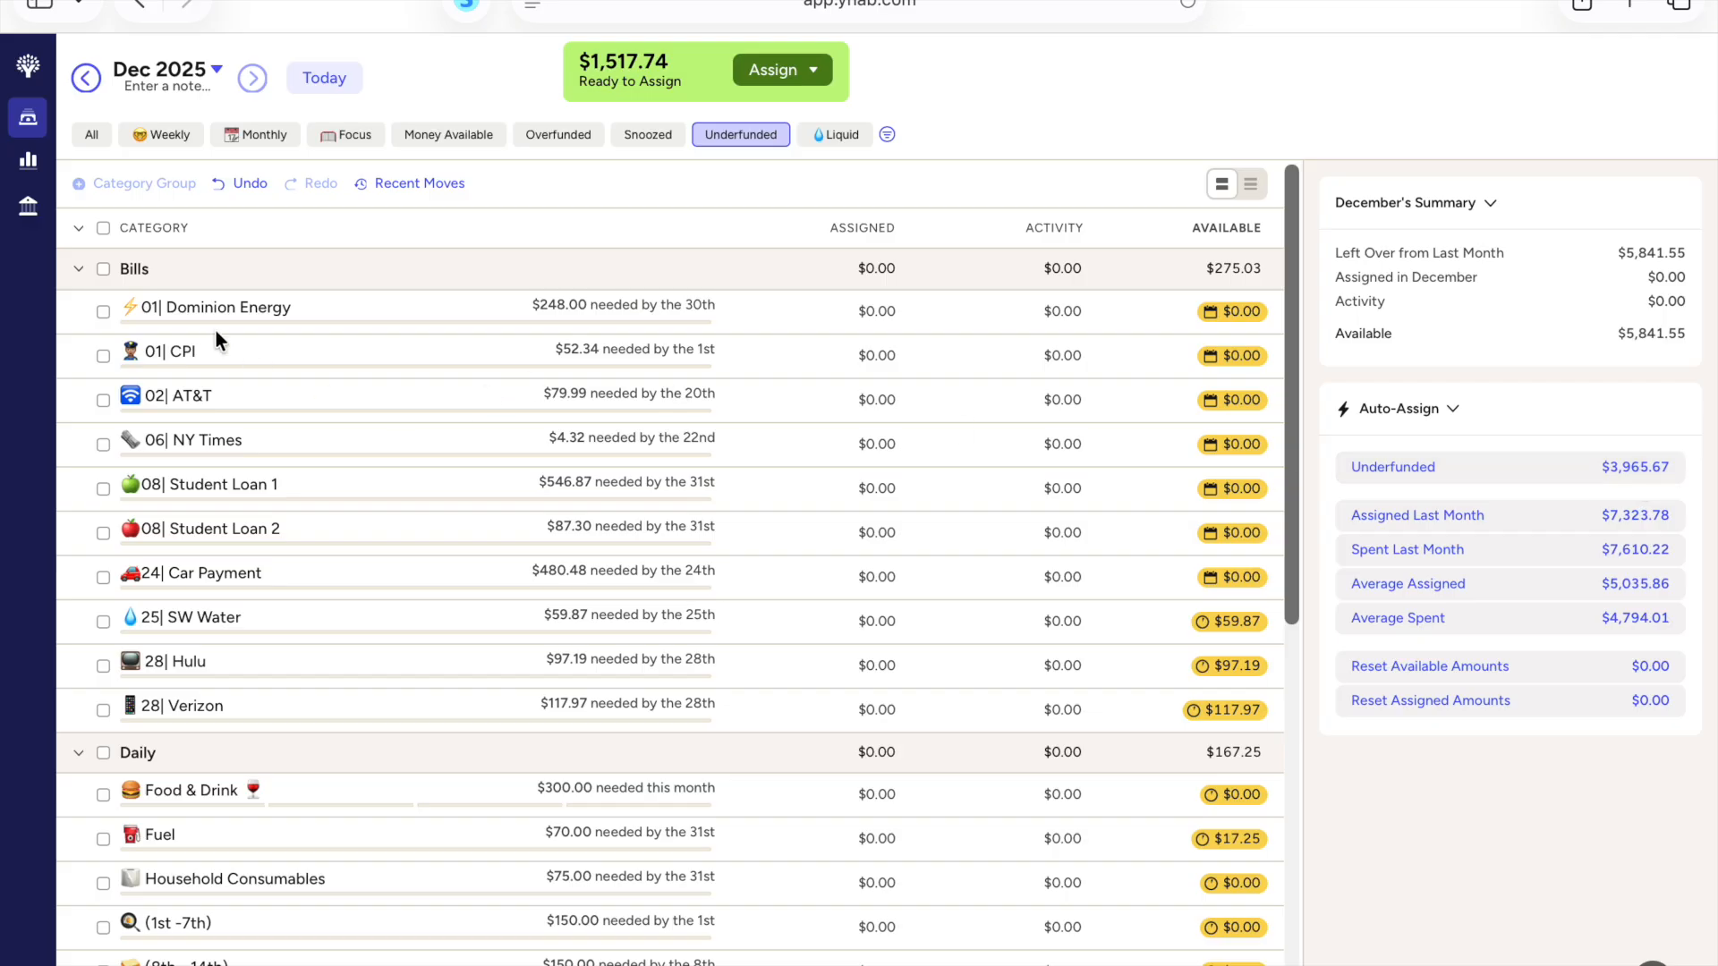
Step: Auto-assign the underfunded amounts to all December Bills categories except 25| SW Water, 28| Hulu and 28| Verizon
{"action": "left_click", "coordinate": [104, 269]}
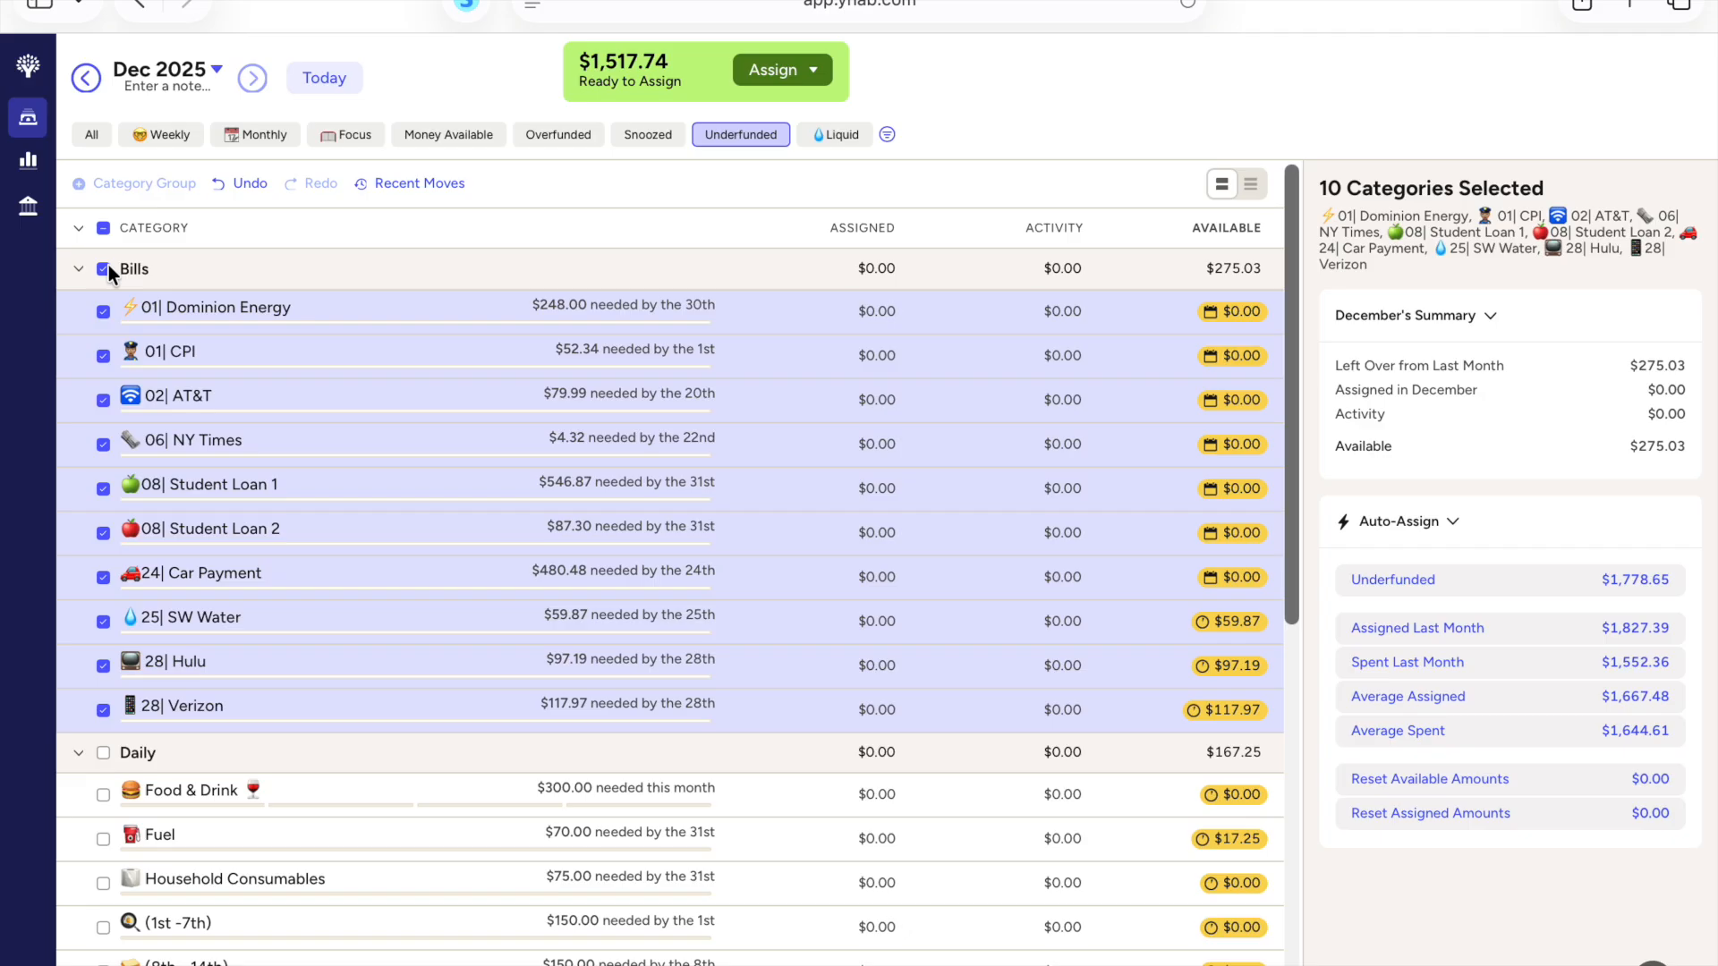
{"action": "left_click", "coordinate": [102, 712]}
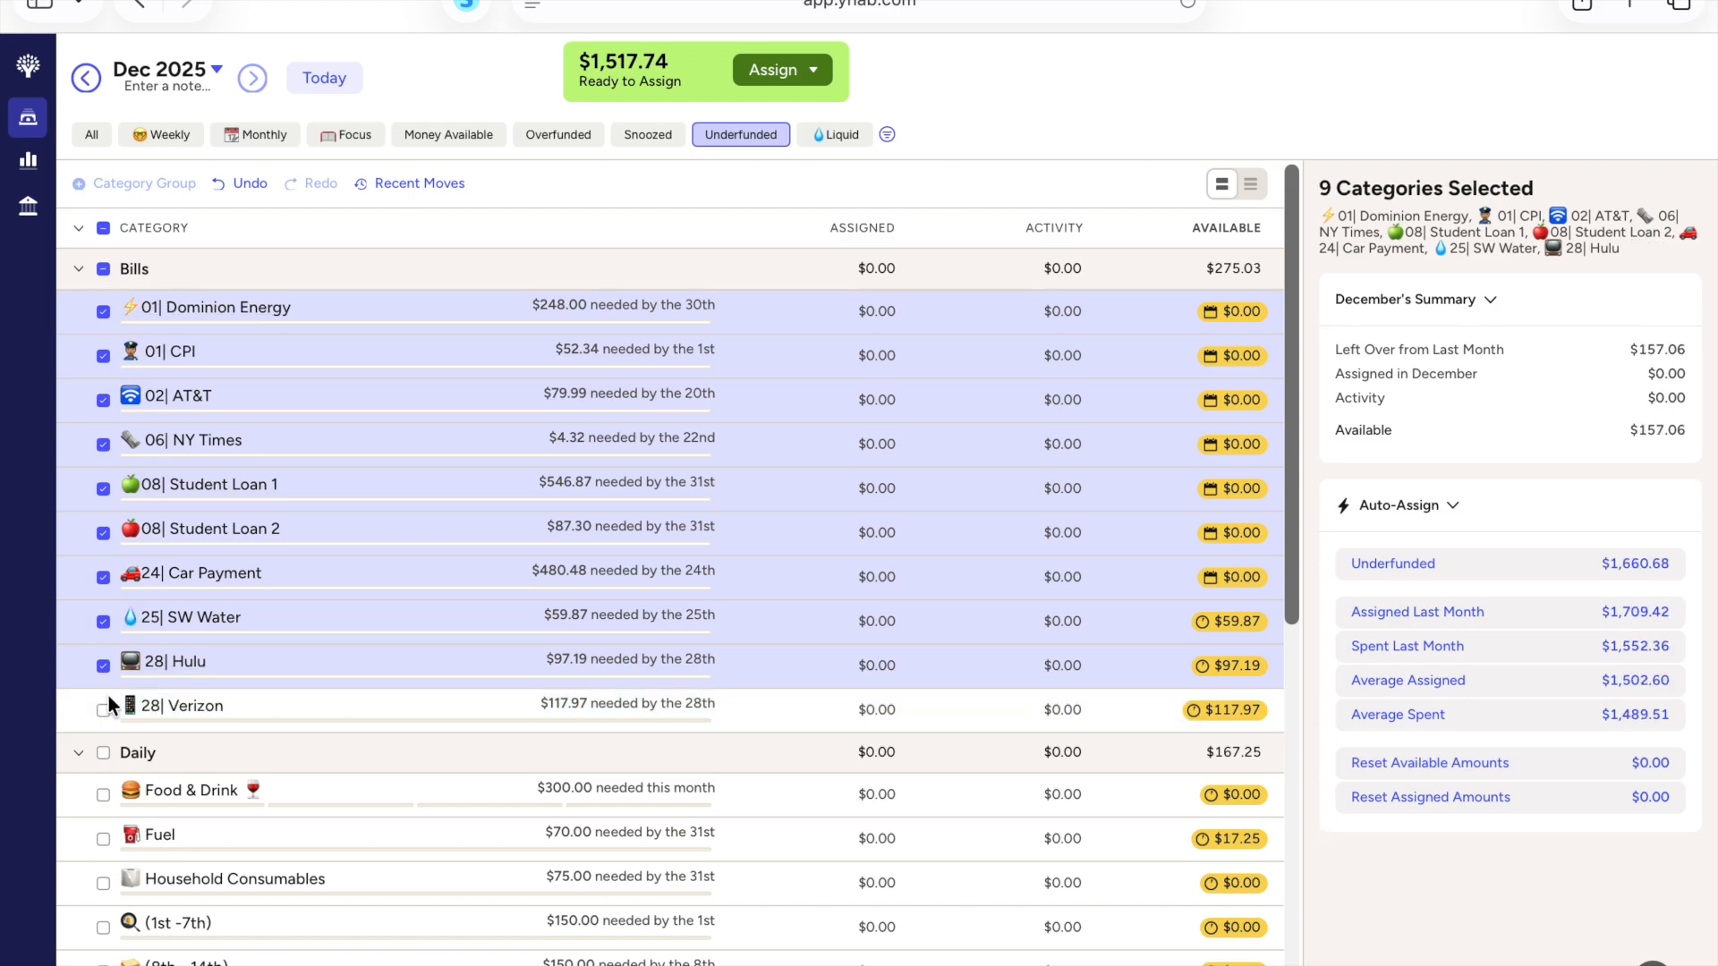
{"action": "left_click", "coordinate": [103, 666]}
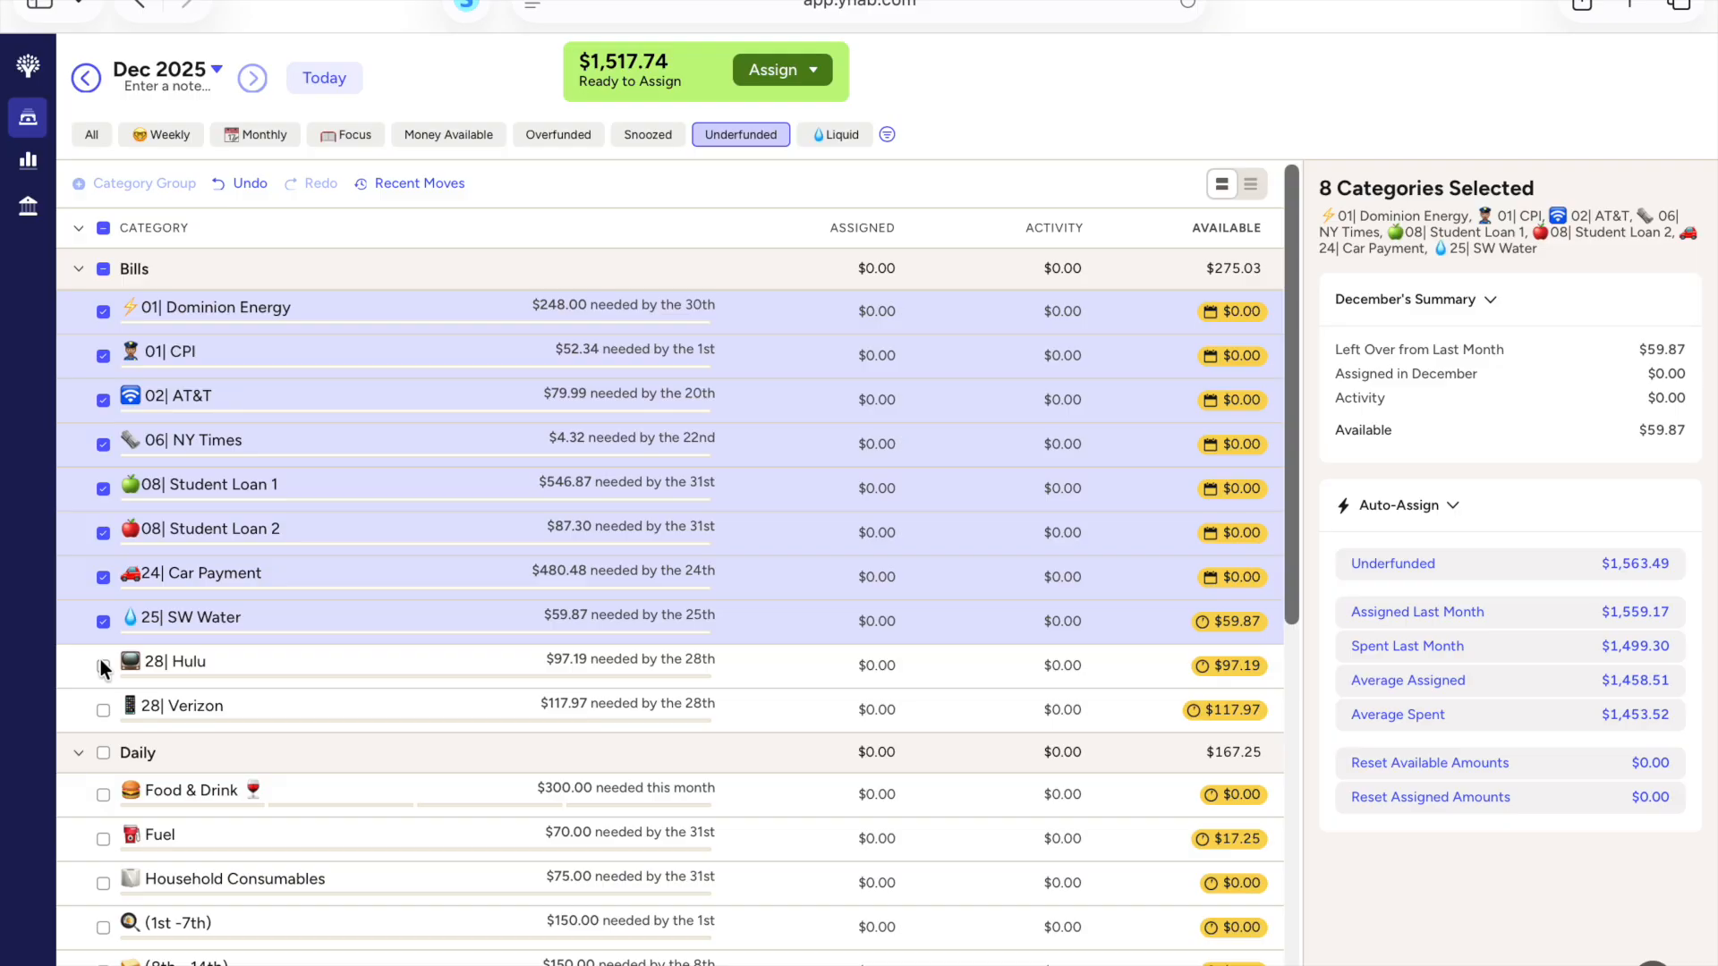
{"action": "left_click", "coordinate": [104, 621]}
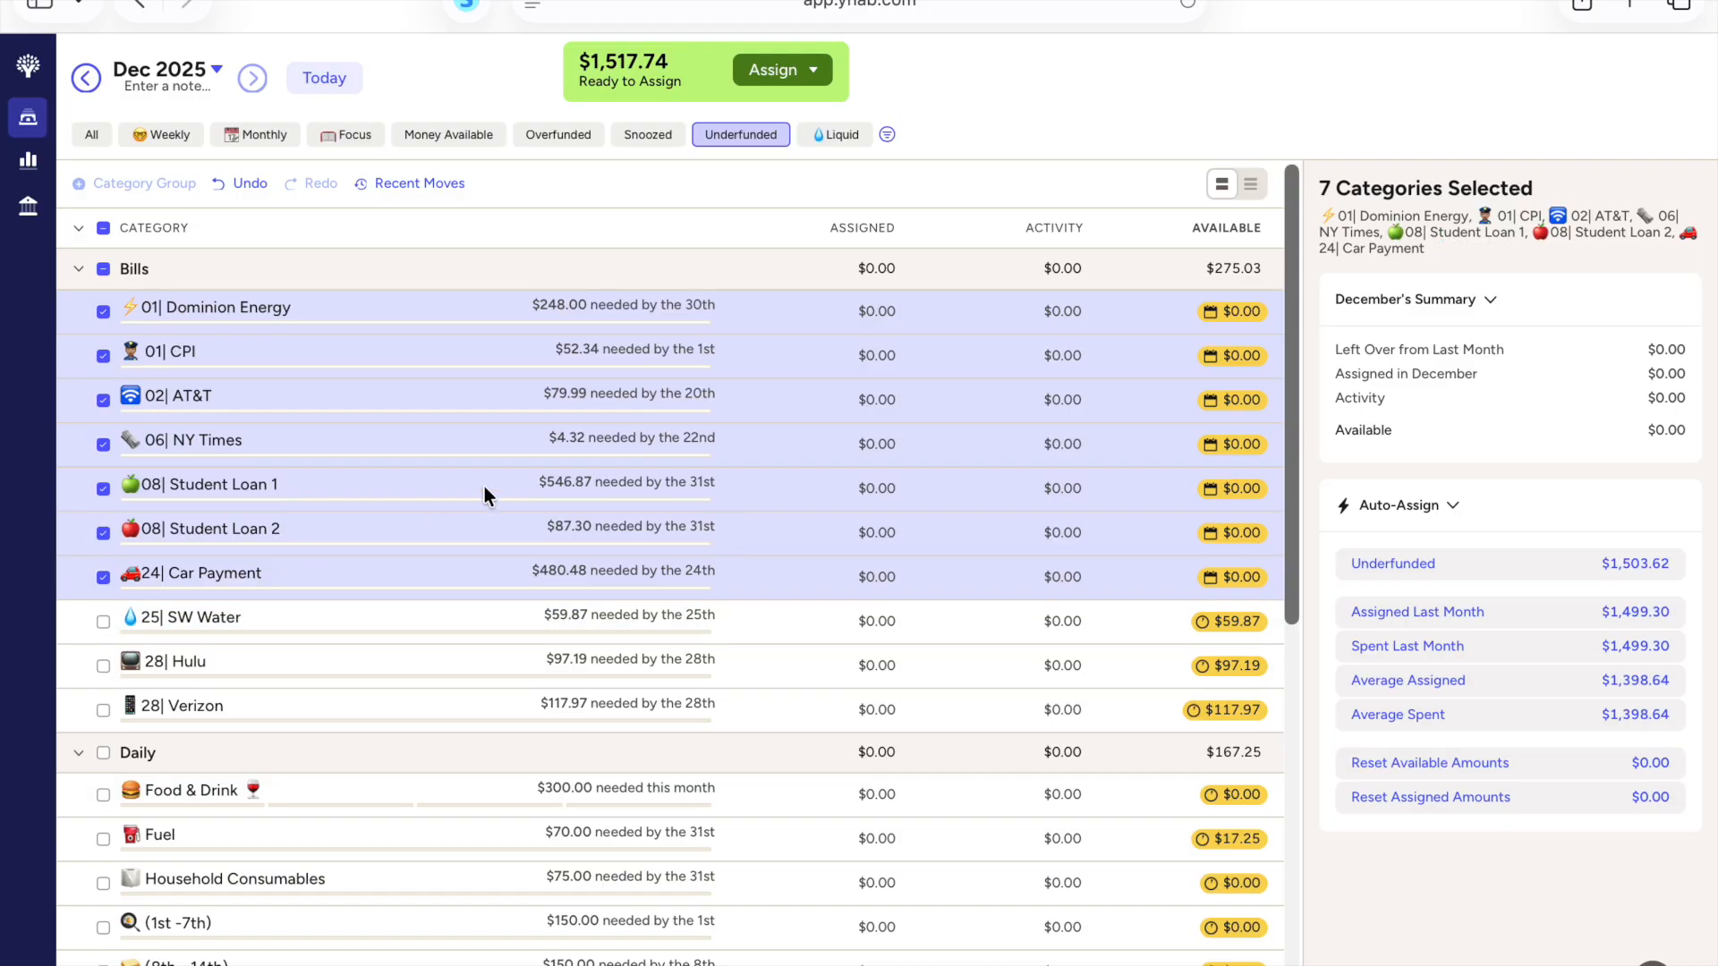
{"action": "left_click", "coordinate": [1503, 573]}
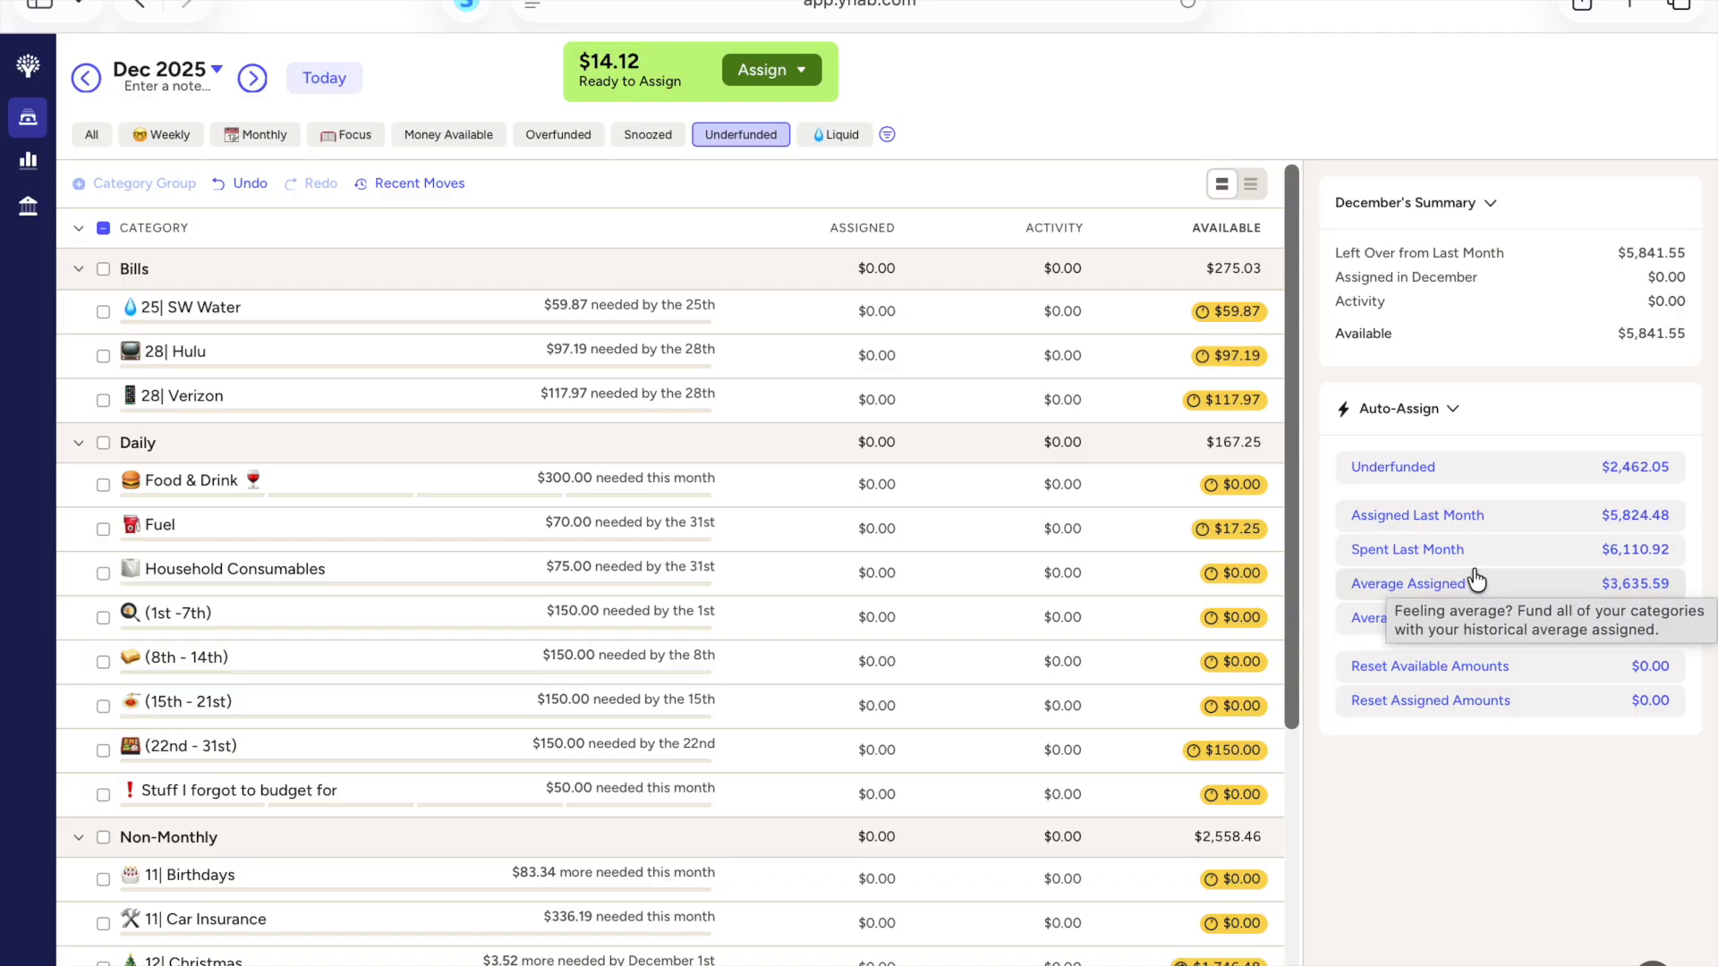
Step: Assign the $3.52 needed to meet the 12| Christmas target in the Non-Monthly group
{"action": "scroll", "coordinate": [1042, 486], "scroll_direction": "down", "scroll_amount": 2}
{"action": "left_click", "coordinate": [882, 795]}
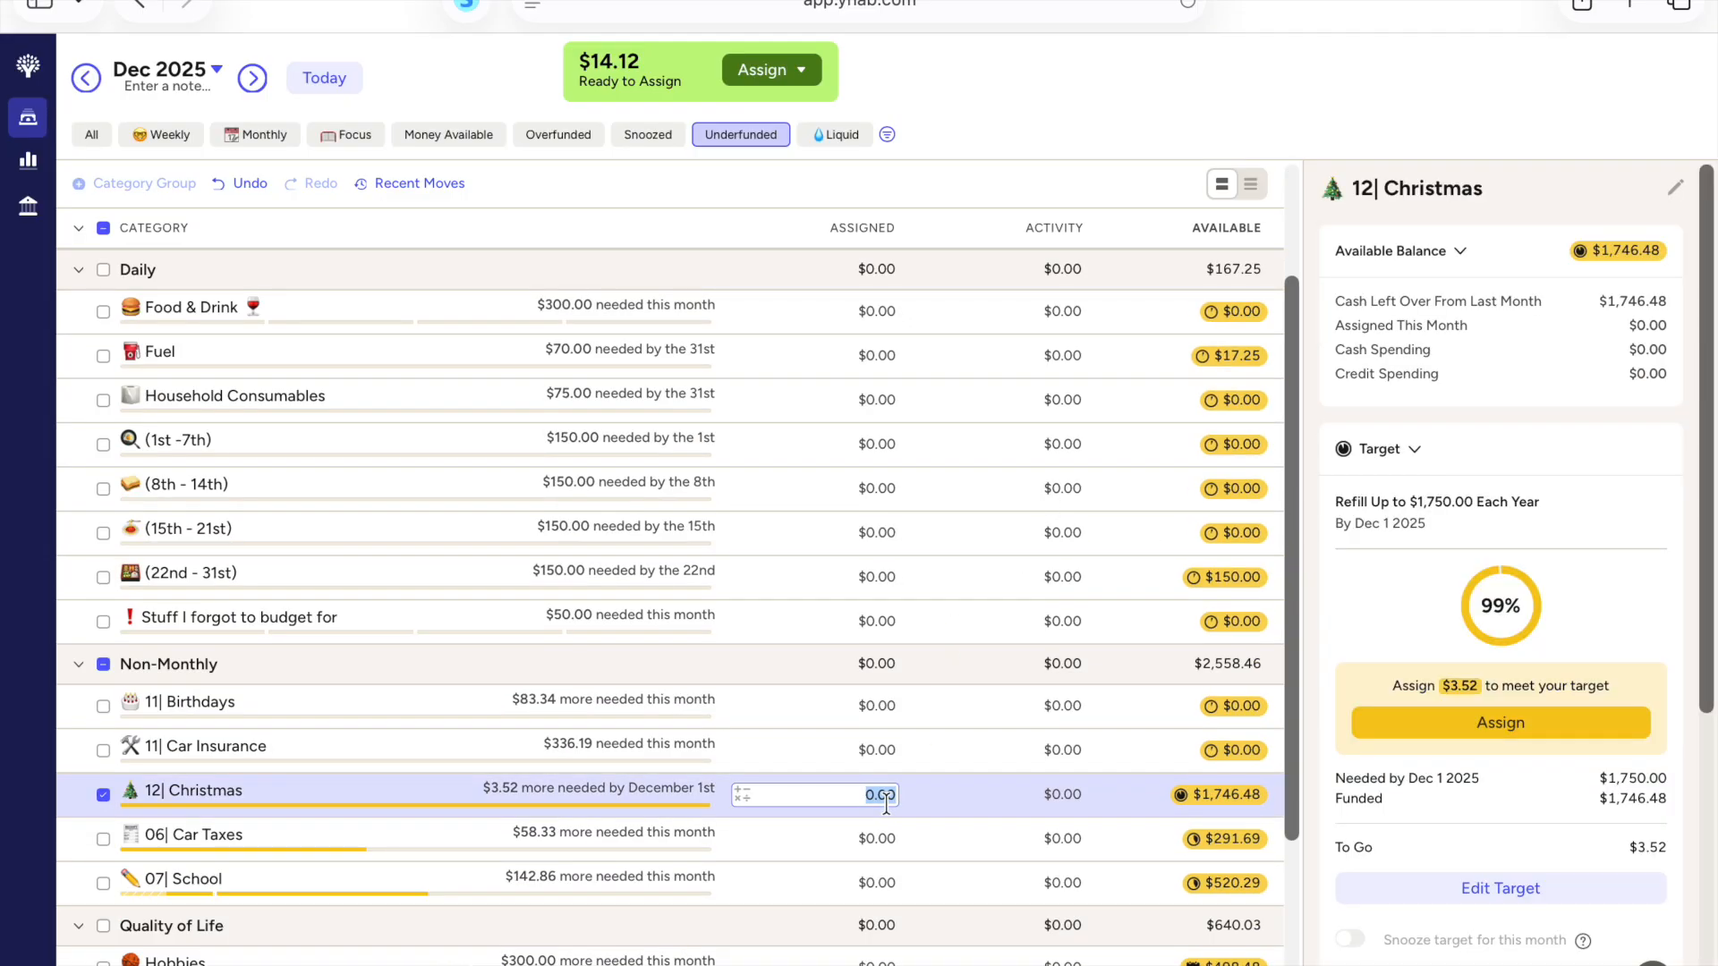
{"action": "scroll", "coordinate": [1532, 695], "scroll_direction": "down", "scroll_amount": 1}
{"action": "left_click", "coordinate": [1532, 707]}
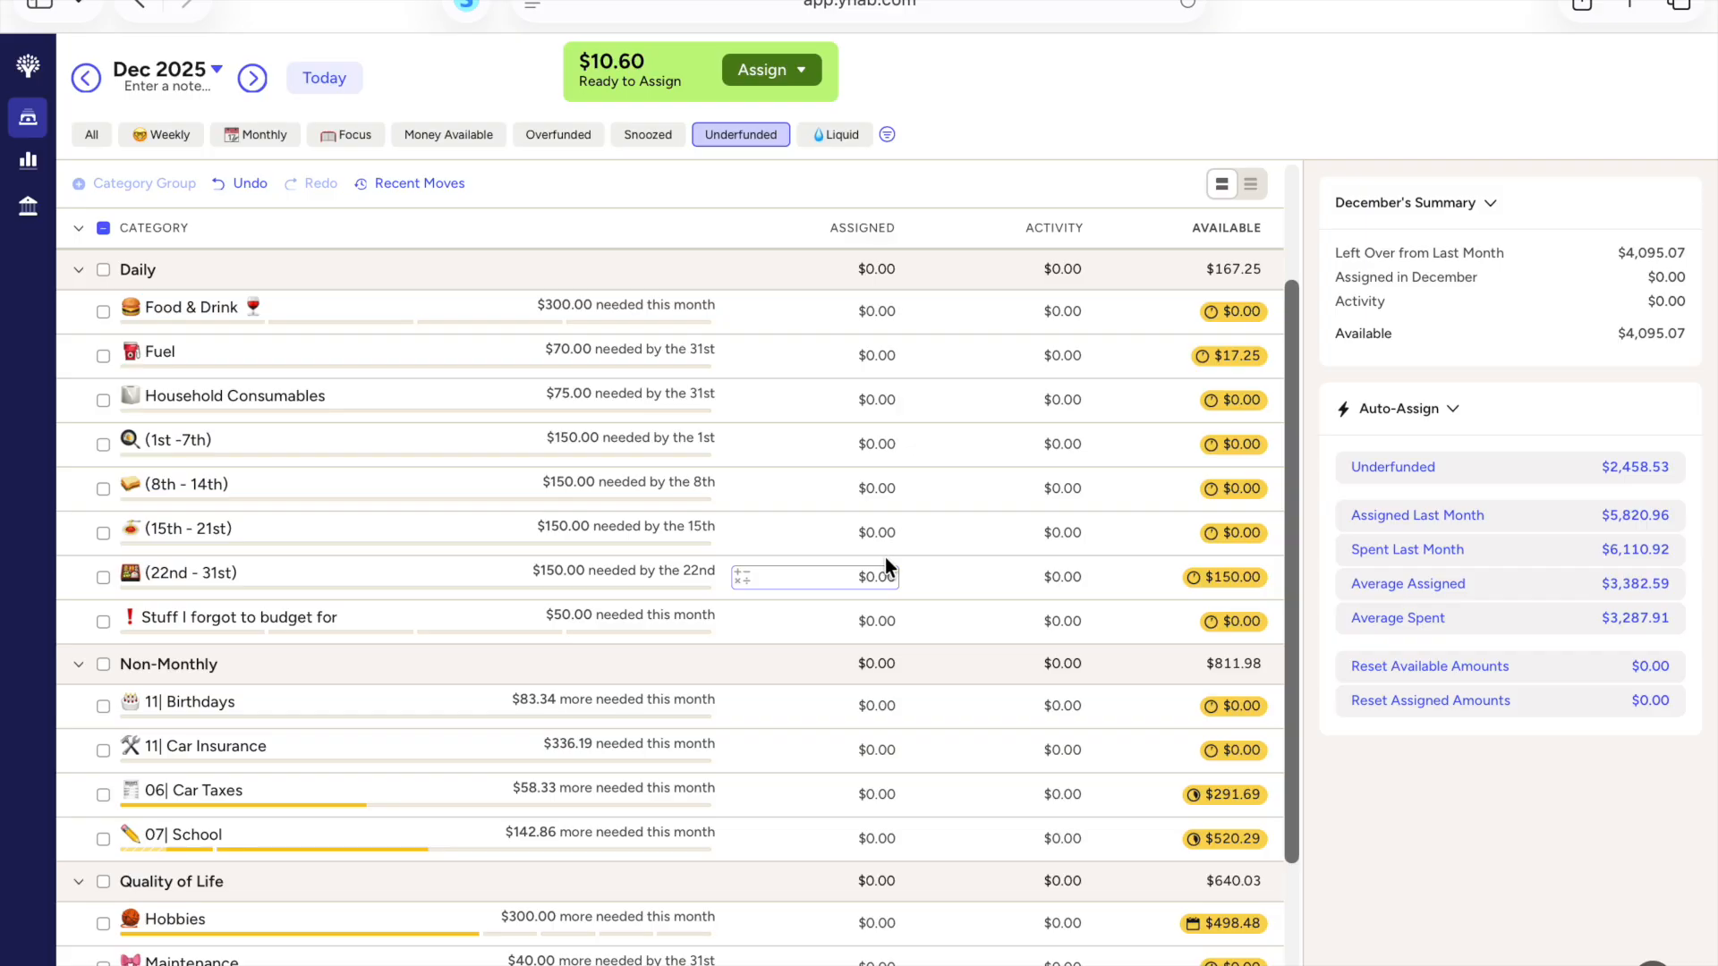
Step: Check the remaining underfunded categories, set the 25| SW Water assigned amount to 10.60, and deselect that category
{"action": "scroll", "coordinate": [885, 557], "scroll_direction": "down", "scroll_amount": 3}
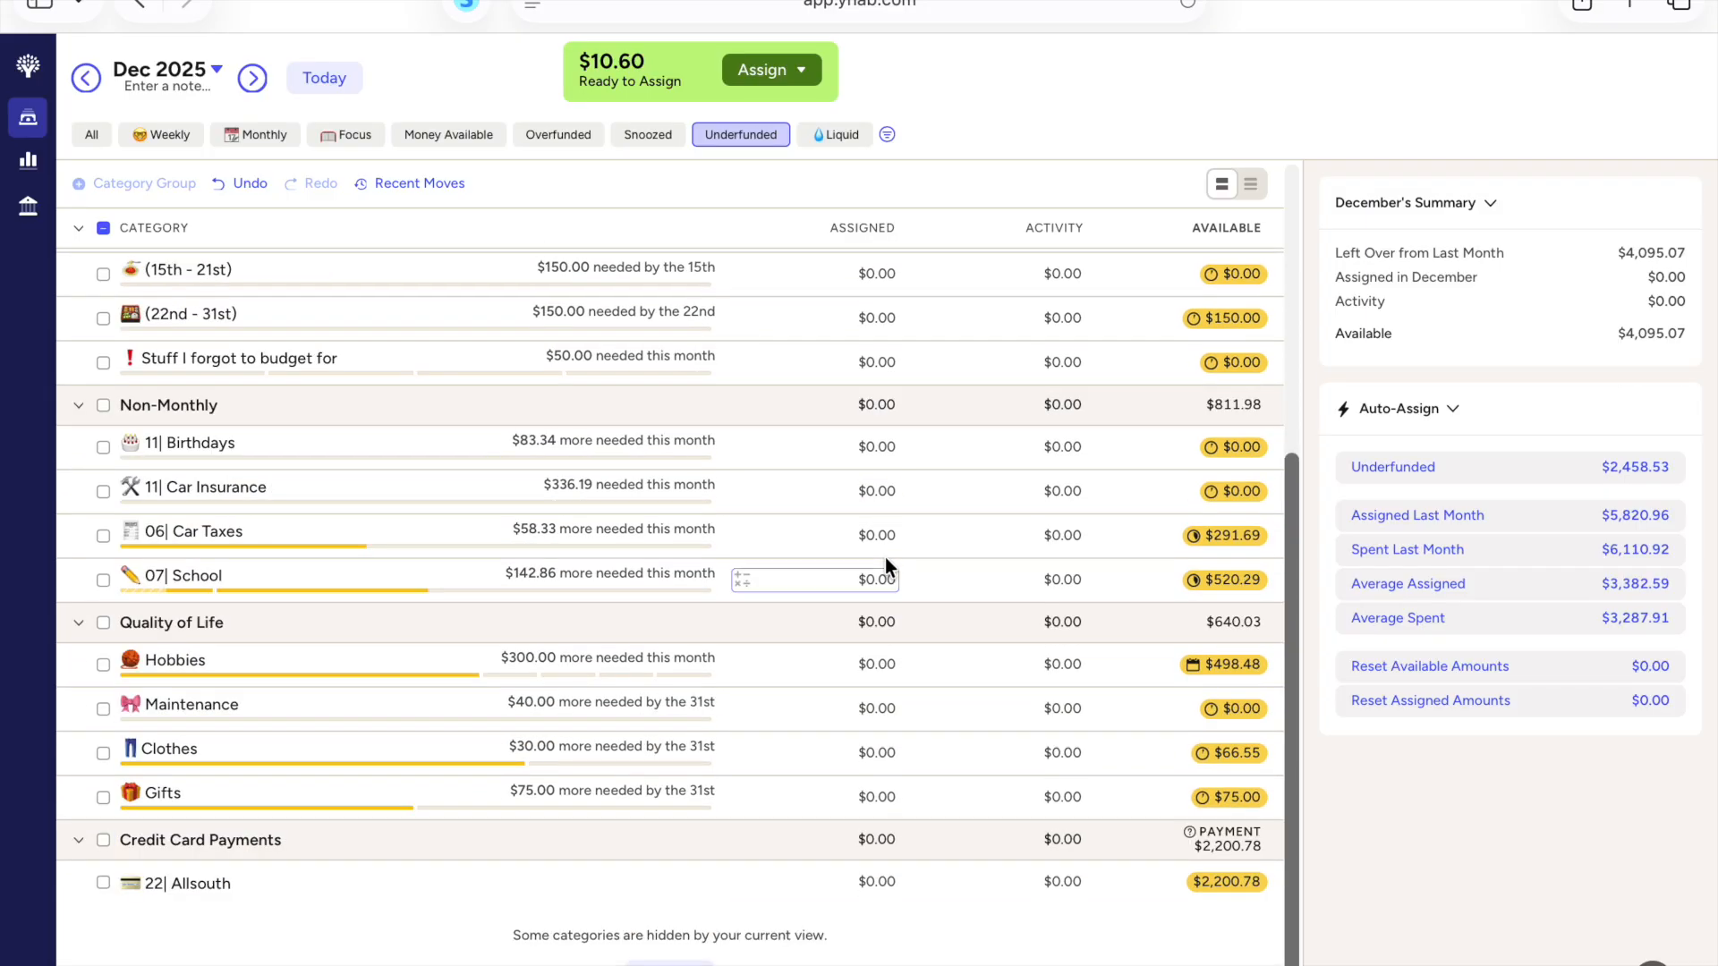
{"action": "scroll", "coordinate": [885, 556], "scroll_direction": "up", "scroll_amount": 2}
{"action": "scroll", "coordinate": [884, 557], "scroll_direction": "up", "scroll_amount": 1}
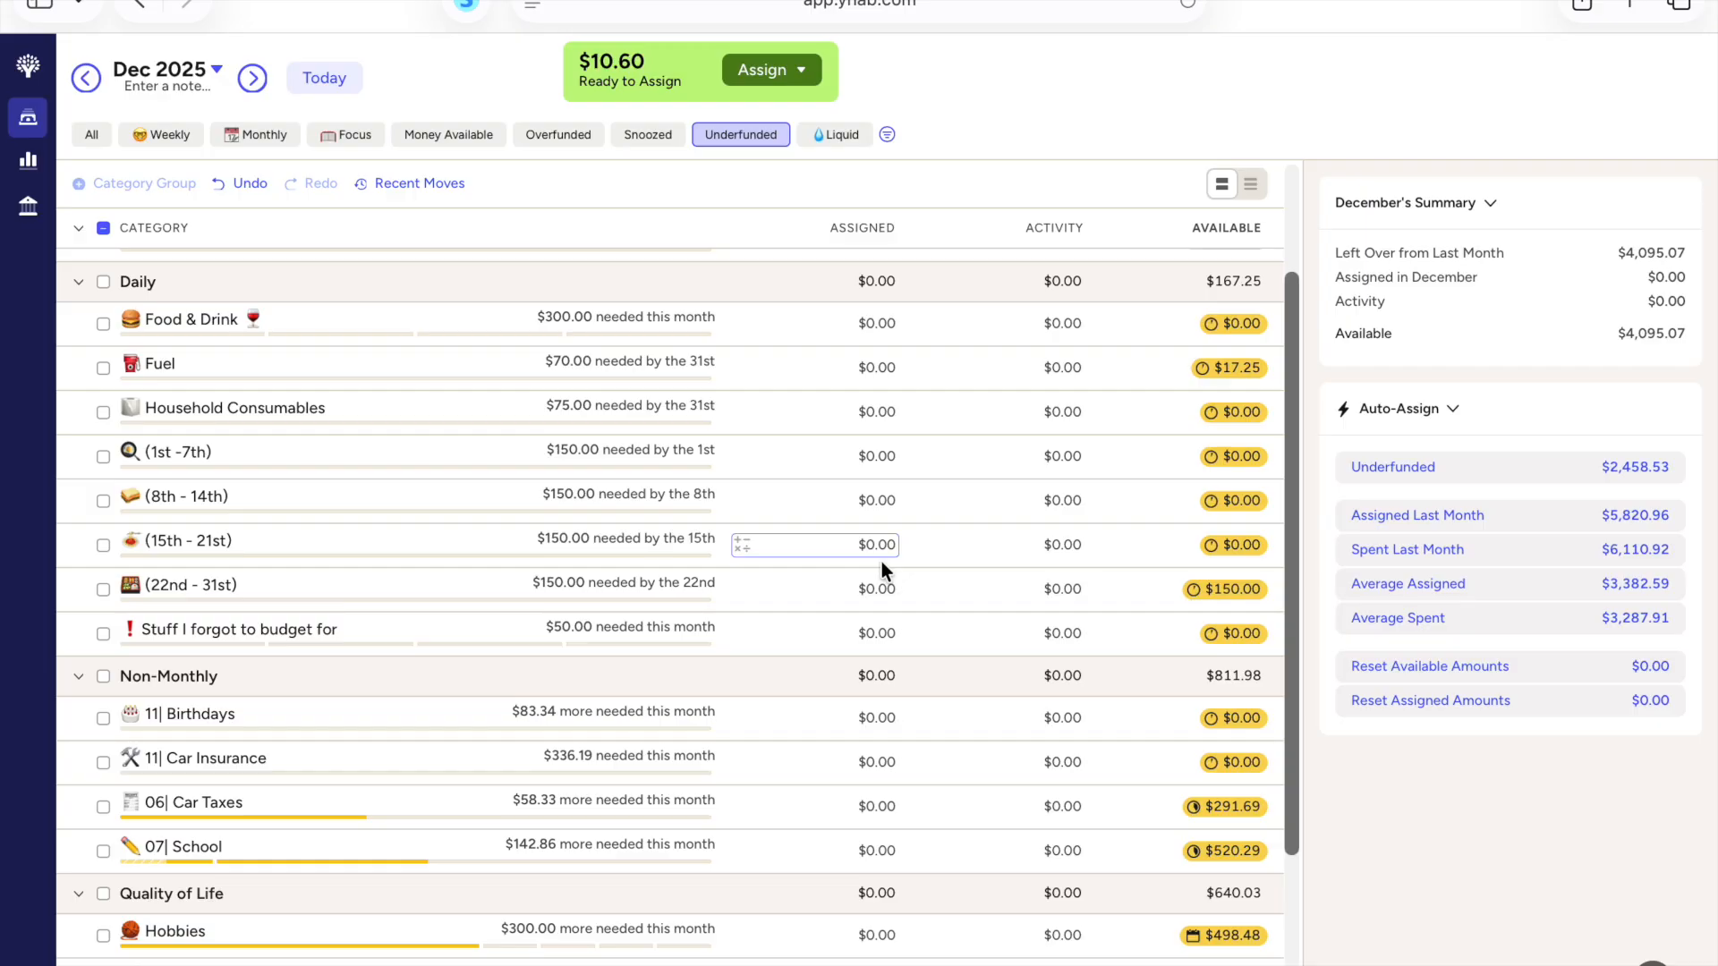
{"action": "scroll", "coordinate": [882, 562], "scroll_direction": "up", "scroll_amount": 2}
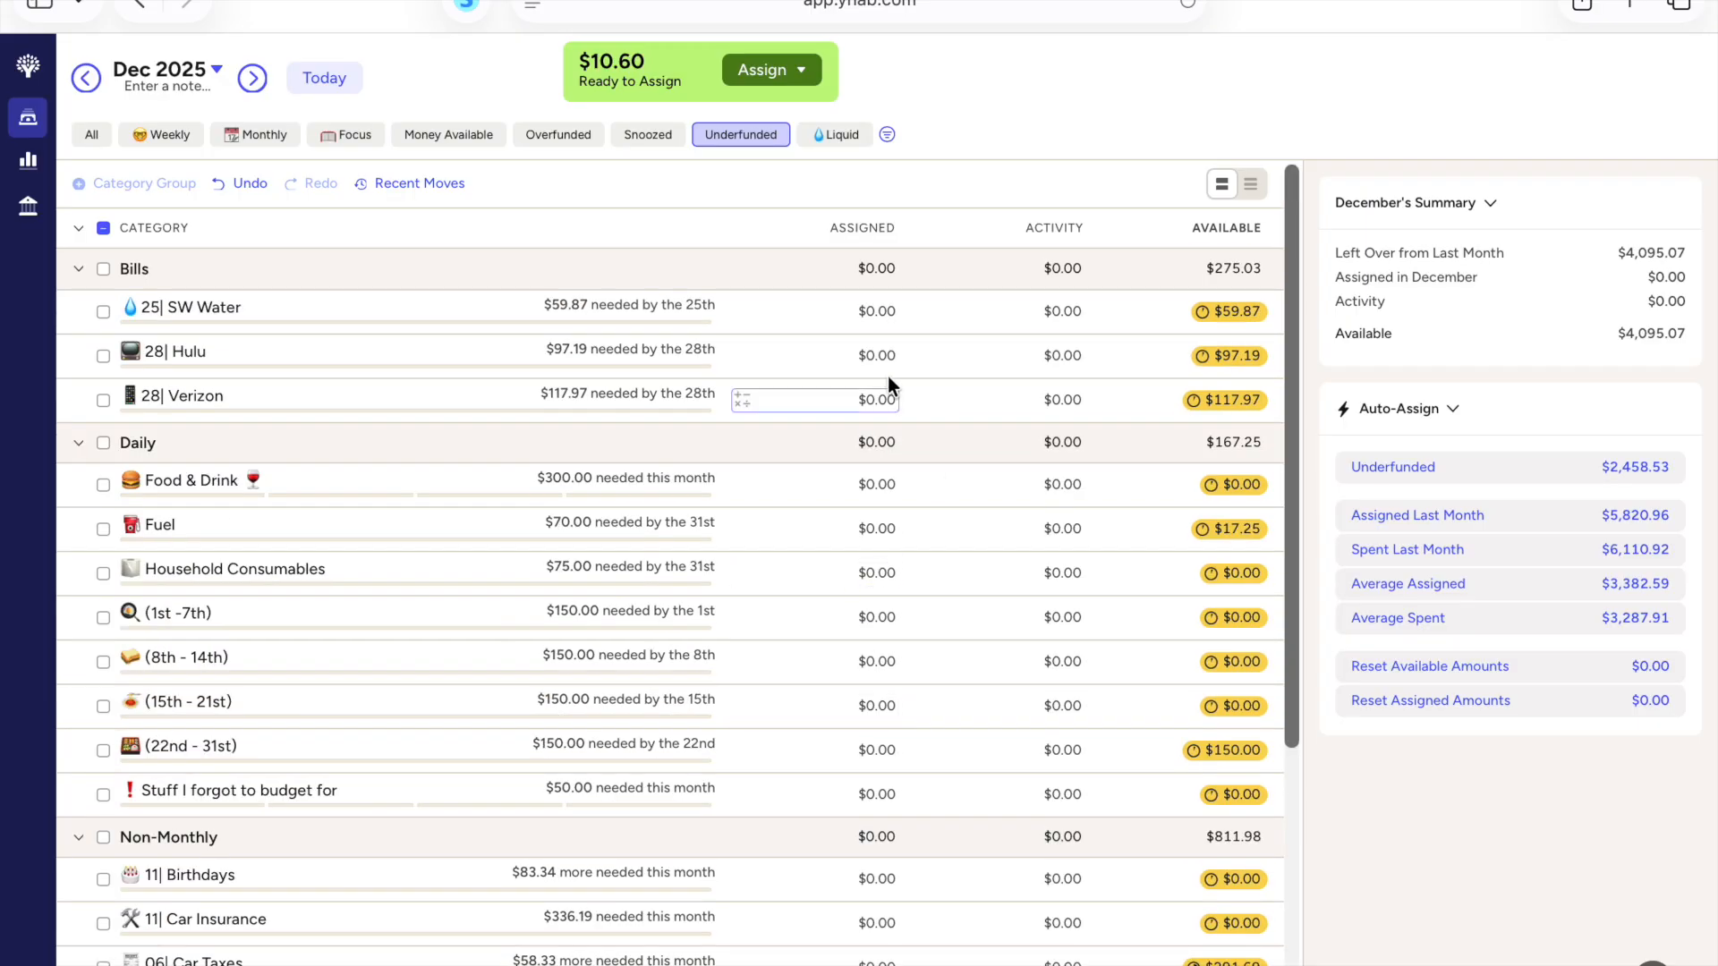
{"action": "left_click", "coordinate": [879, 312]}
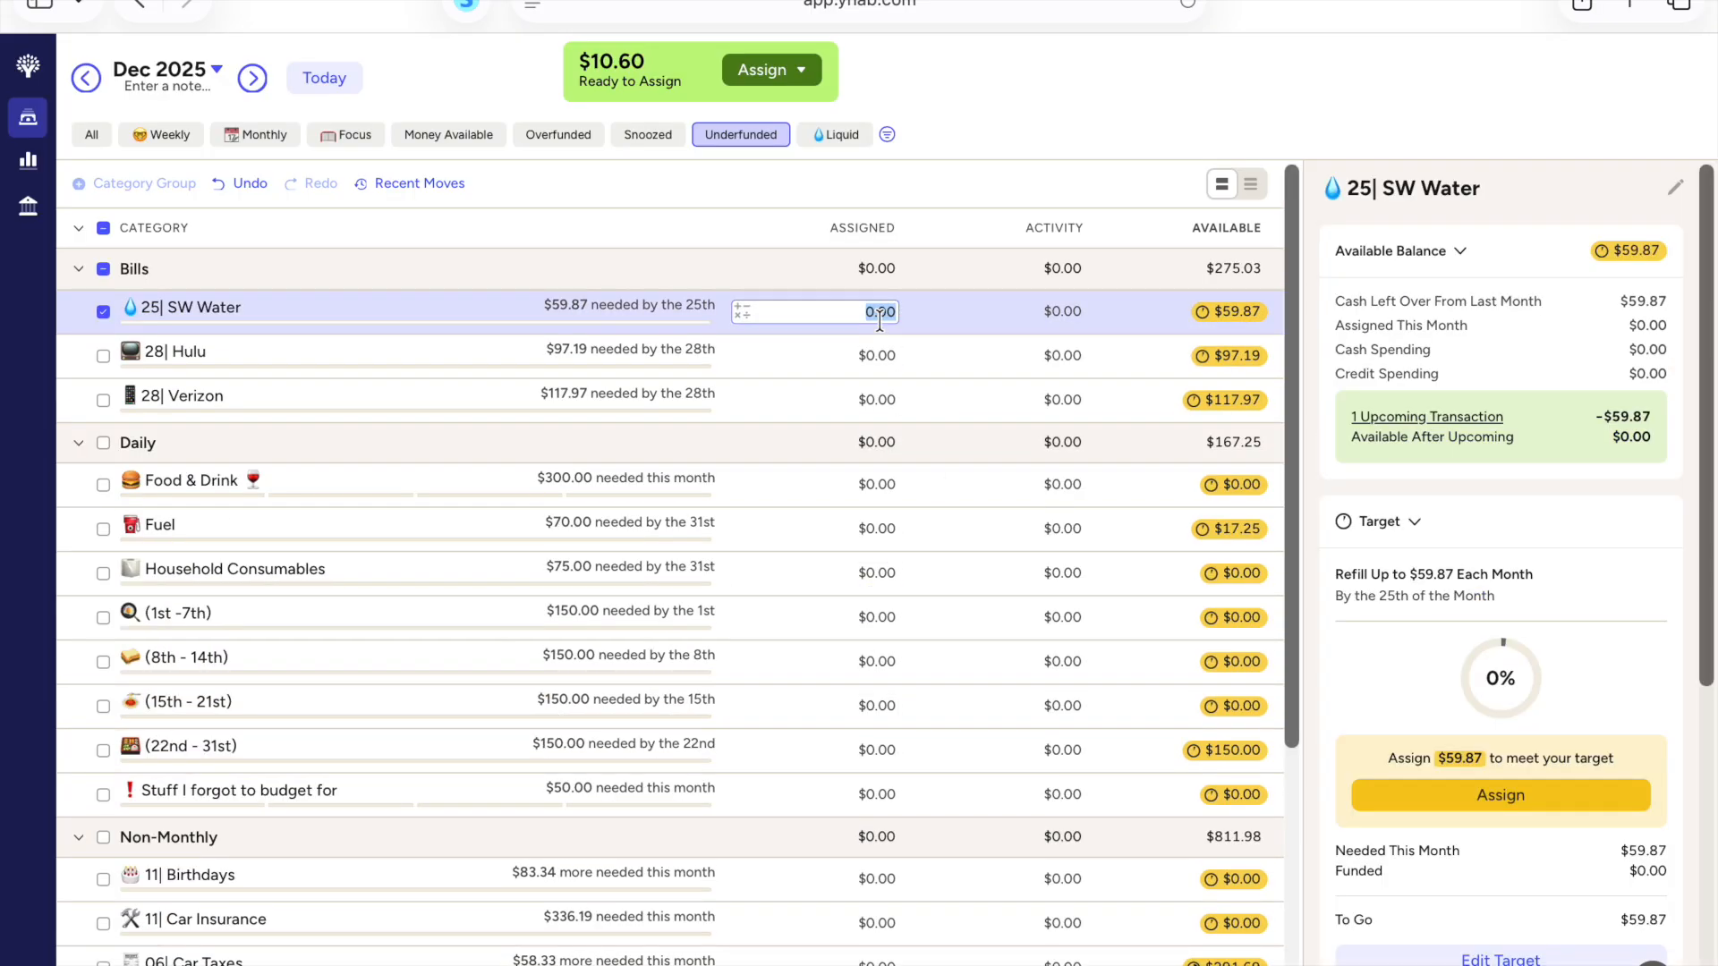
{"action": "type", "text": "10.60"}
{"action": "key", "text": "Return"}
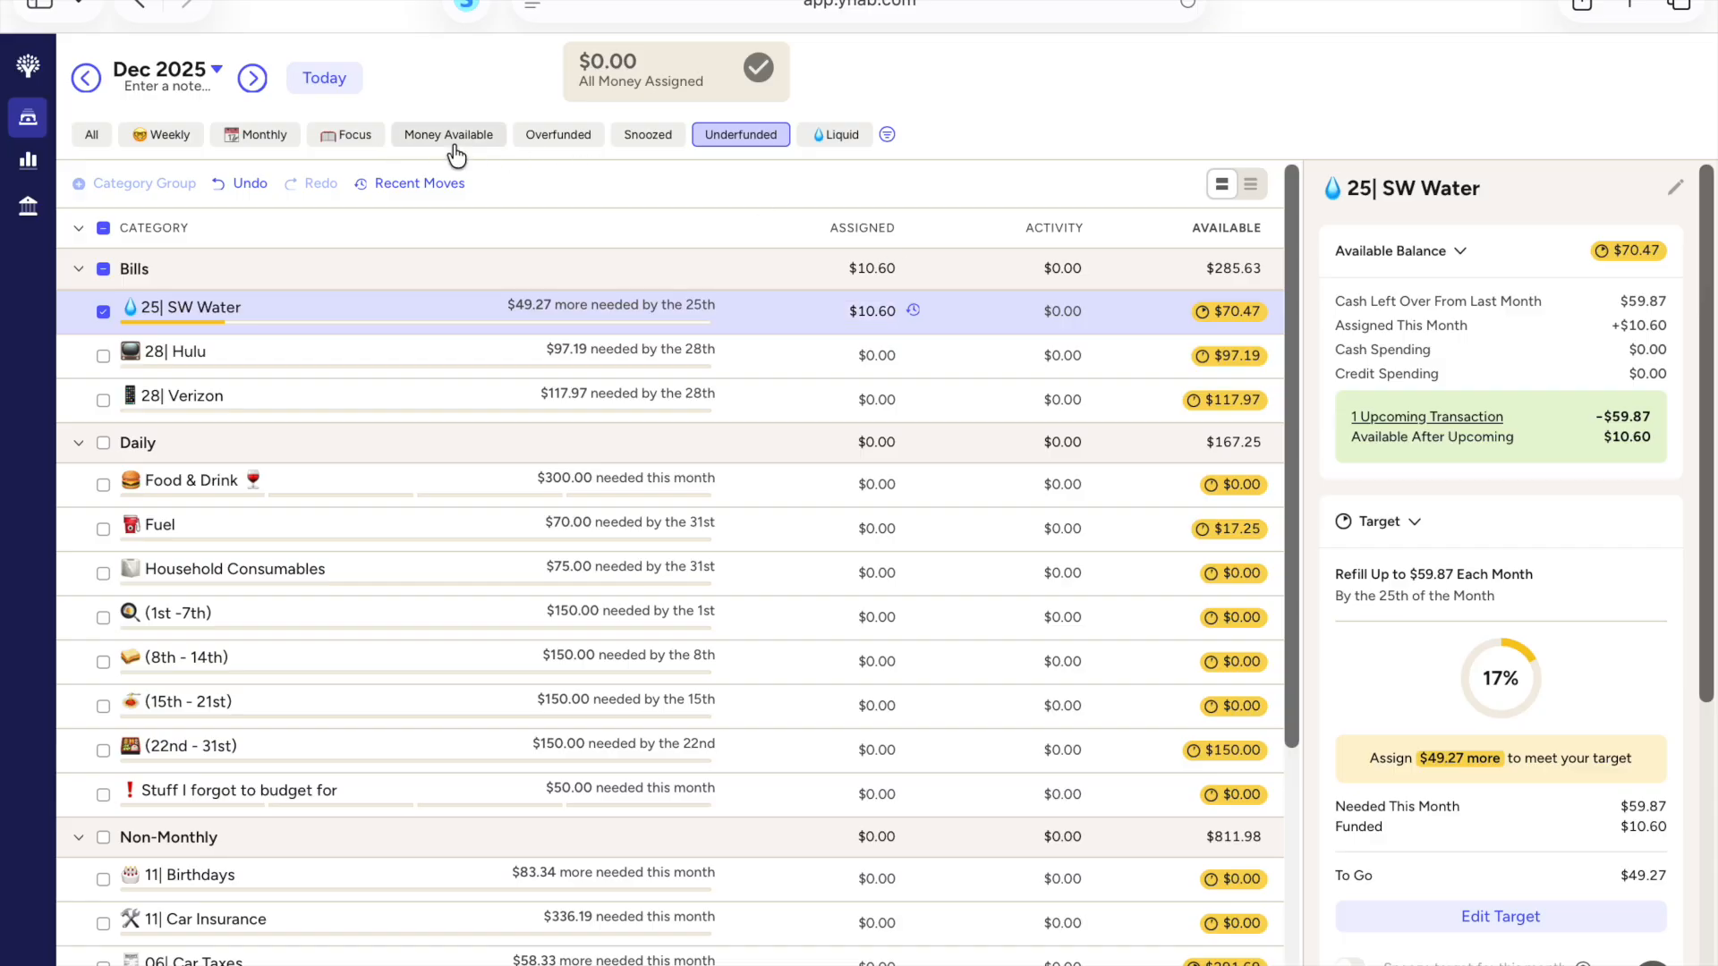
{"action": "left_click", "coordinate": [99, 310]}
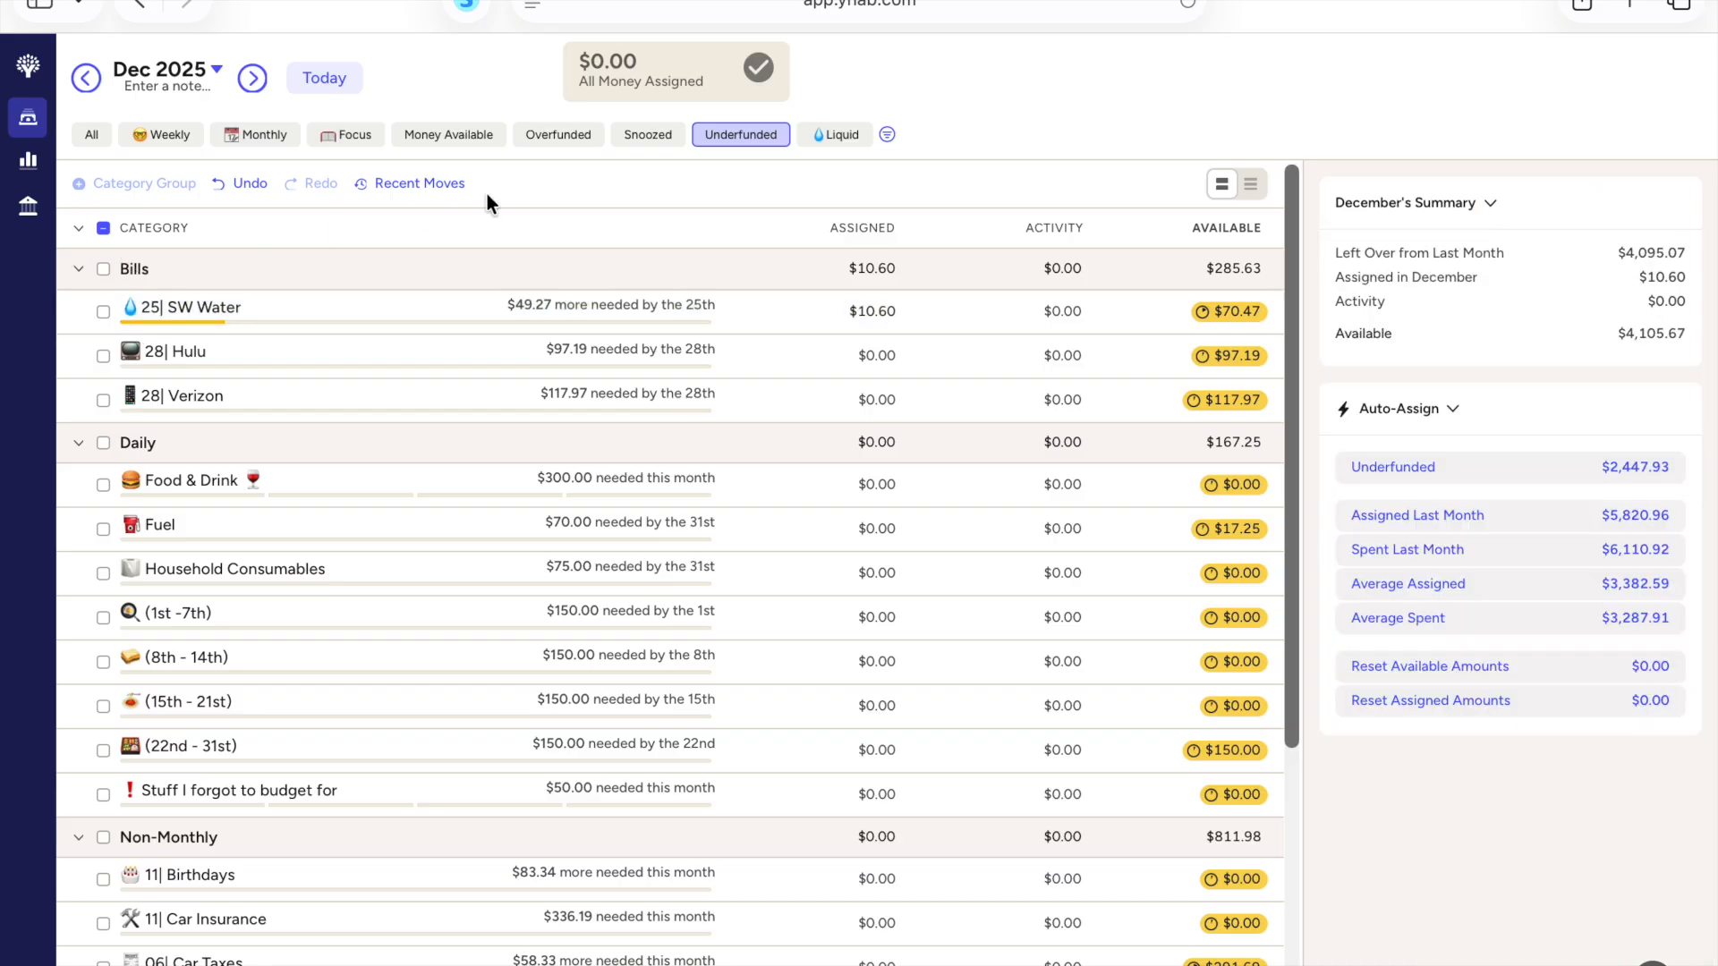
Step: Filter December's budget to categories with money available and look through the whole list
{"action": "left_click", "coordinate": [459, 139]}
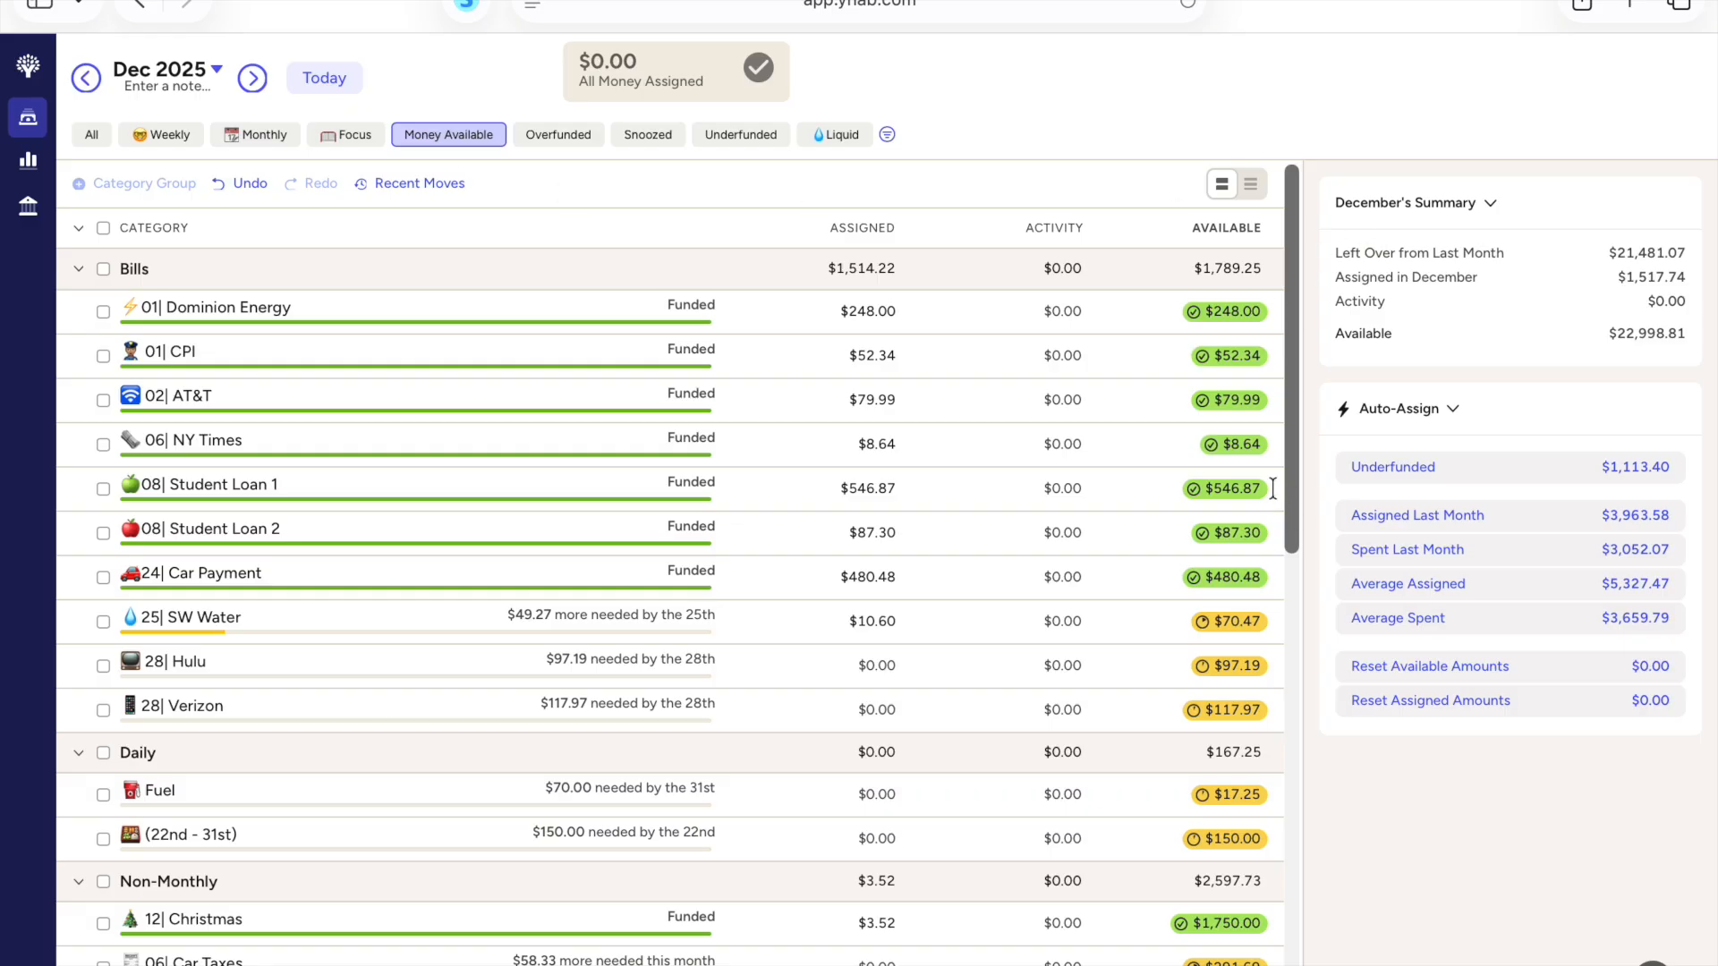
{"action": "scroll", "coordinate": [738, 550], "scroll_direction": "down", "scroll_amount": 15}
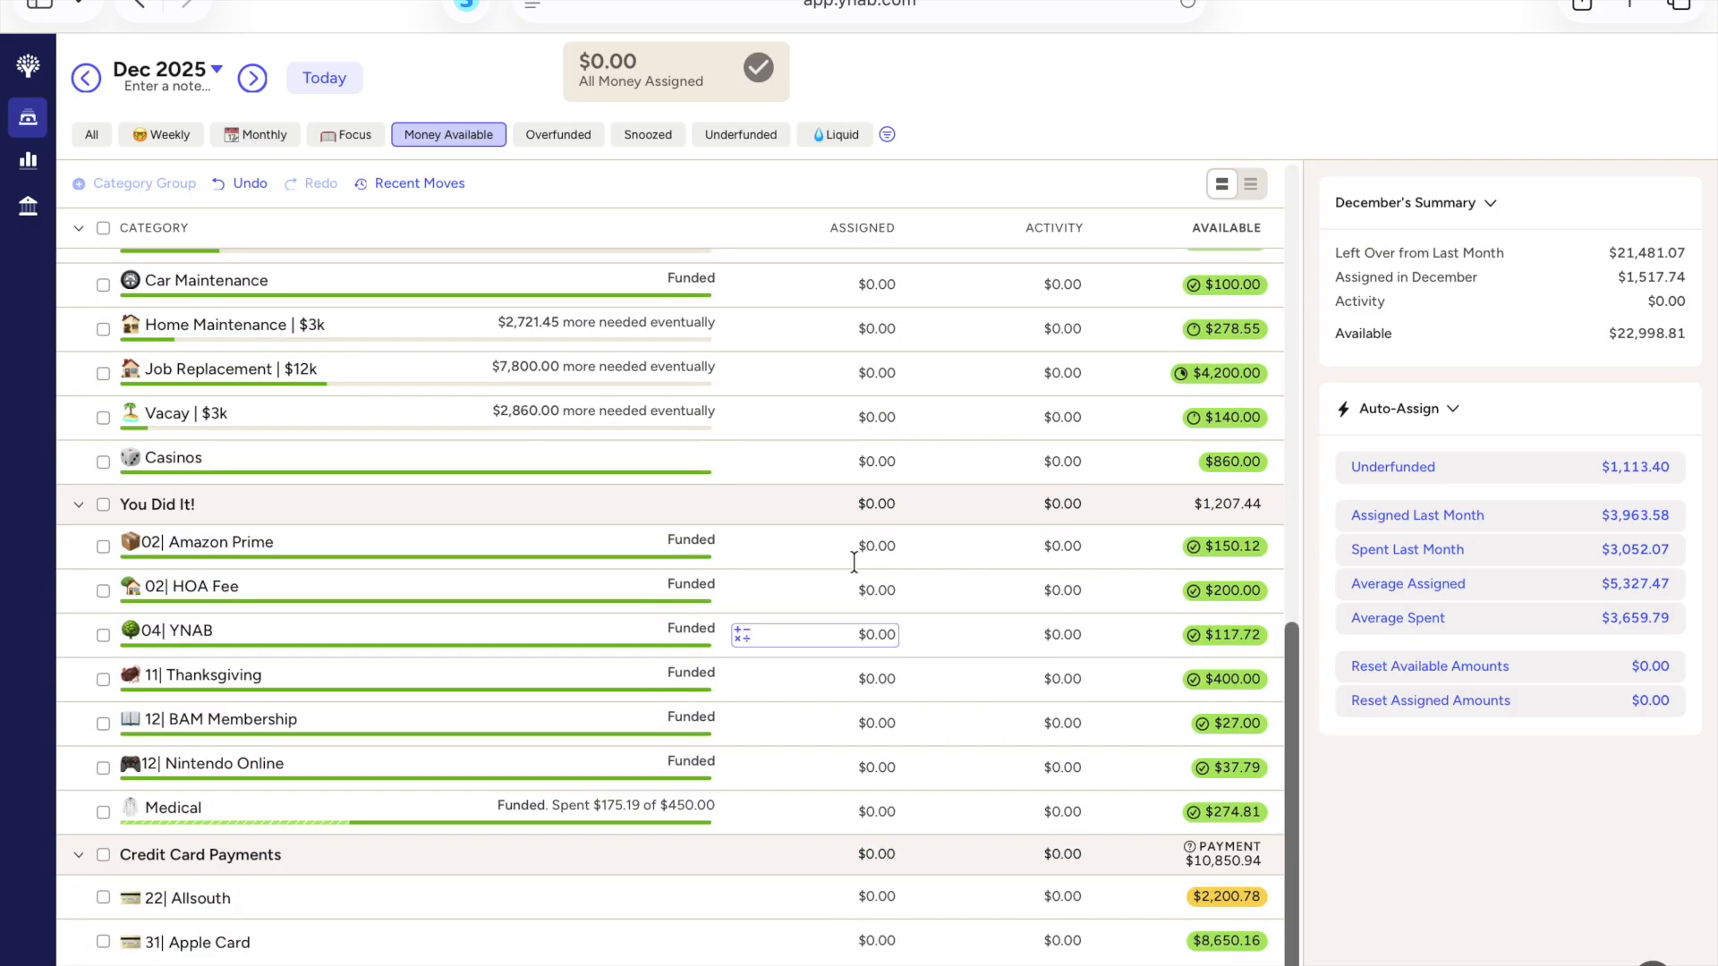
{"action": "scroll", "coordinate": [1189, 659], "scroll_direction": "up", "scroll_amount": 15}
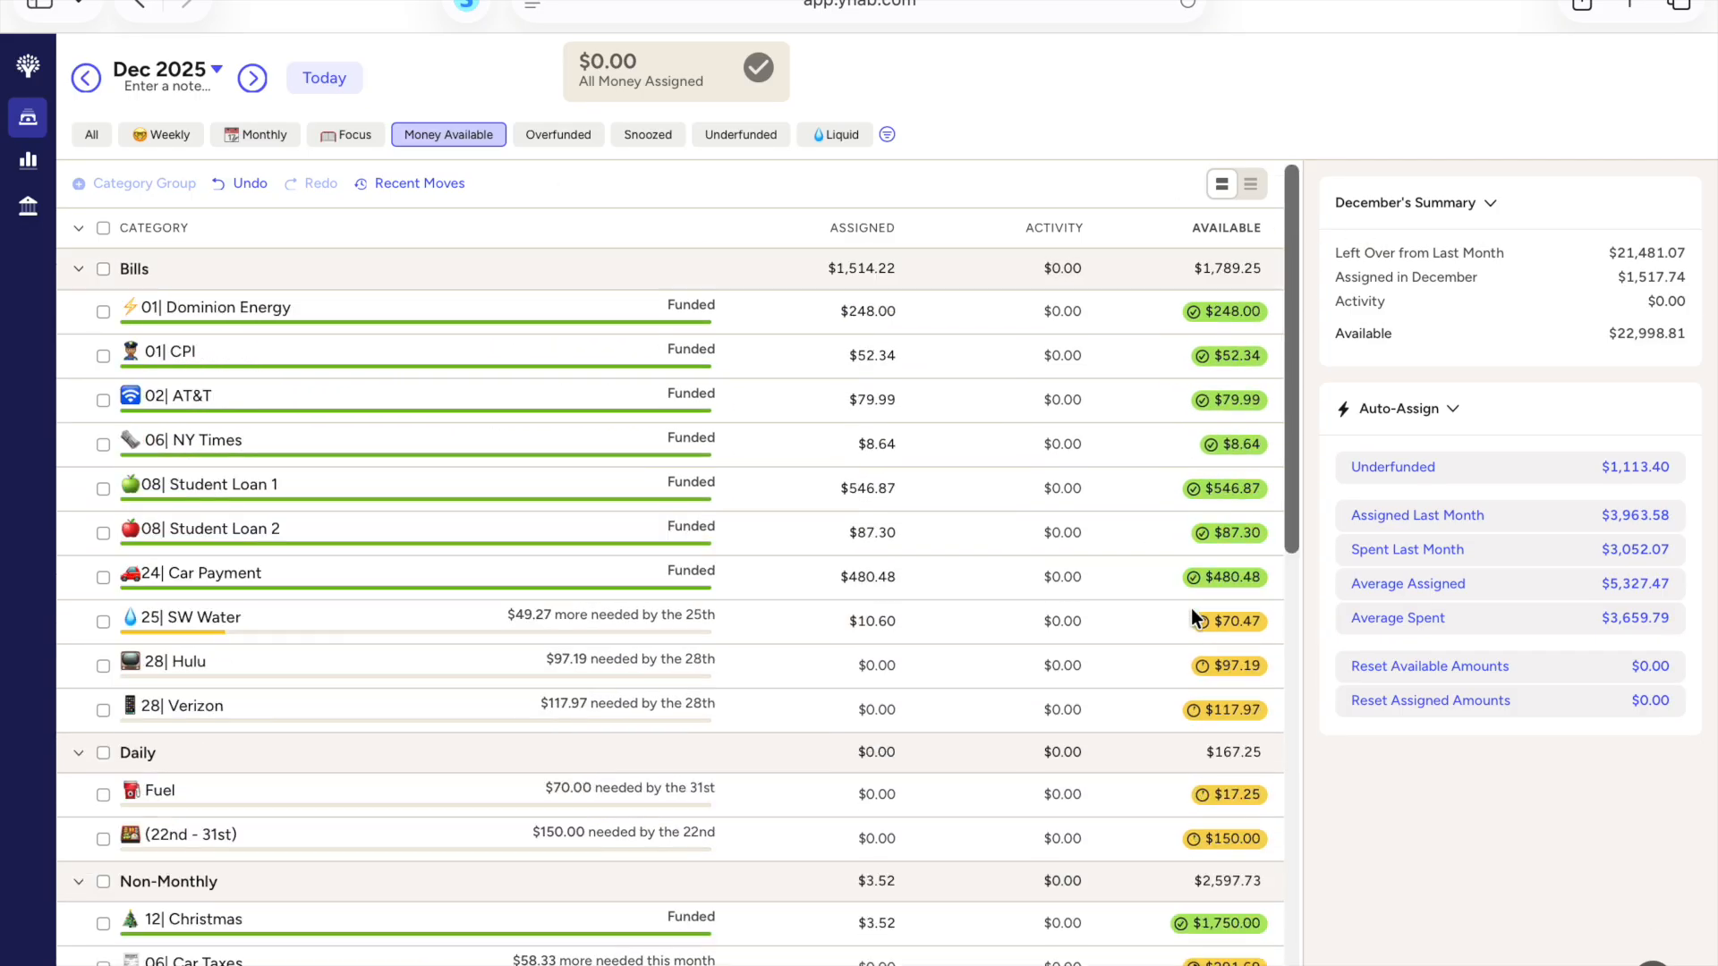
Step: Review the assigned and available amounts in December's category groups, from Bills down to Credit Card Payments
{"action": "mouse_move", "coordinate": [924, 487]}
{"action": "left_click", "coordinate": [879, 309]}
{"action": "scroll", "coordinate": [806, 587], "scroll_direction": "down", "scroll_amount": 1}
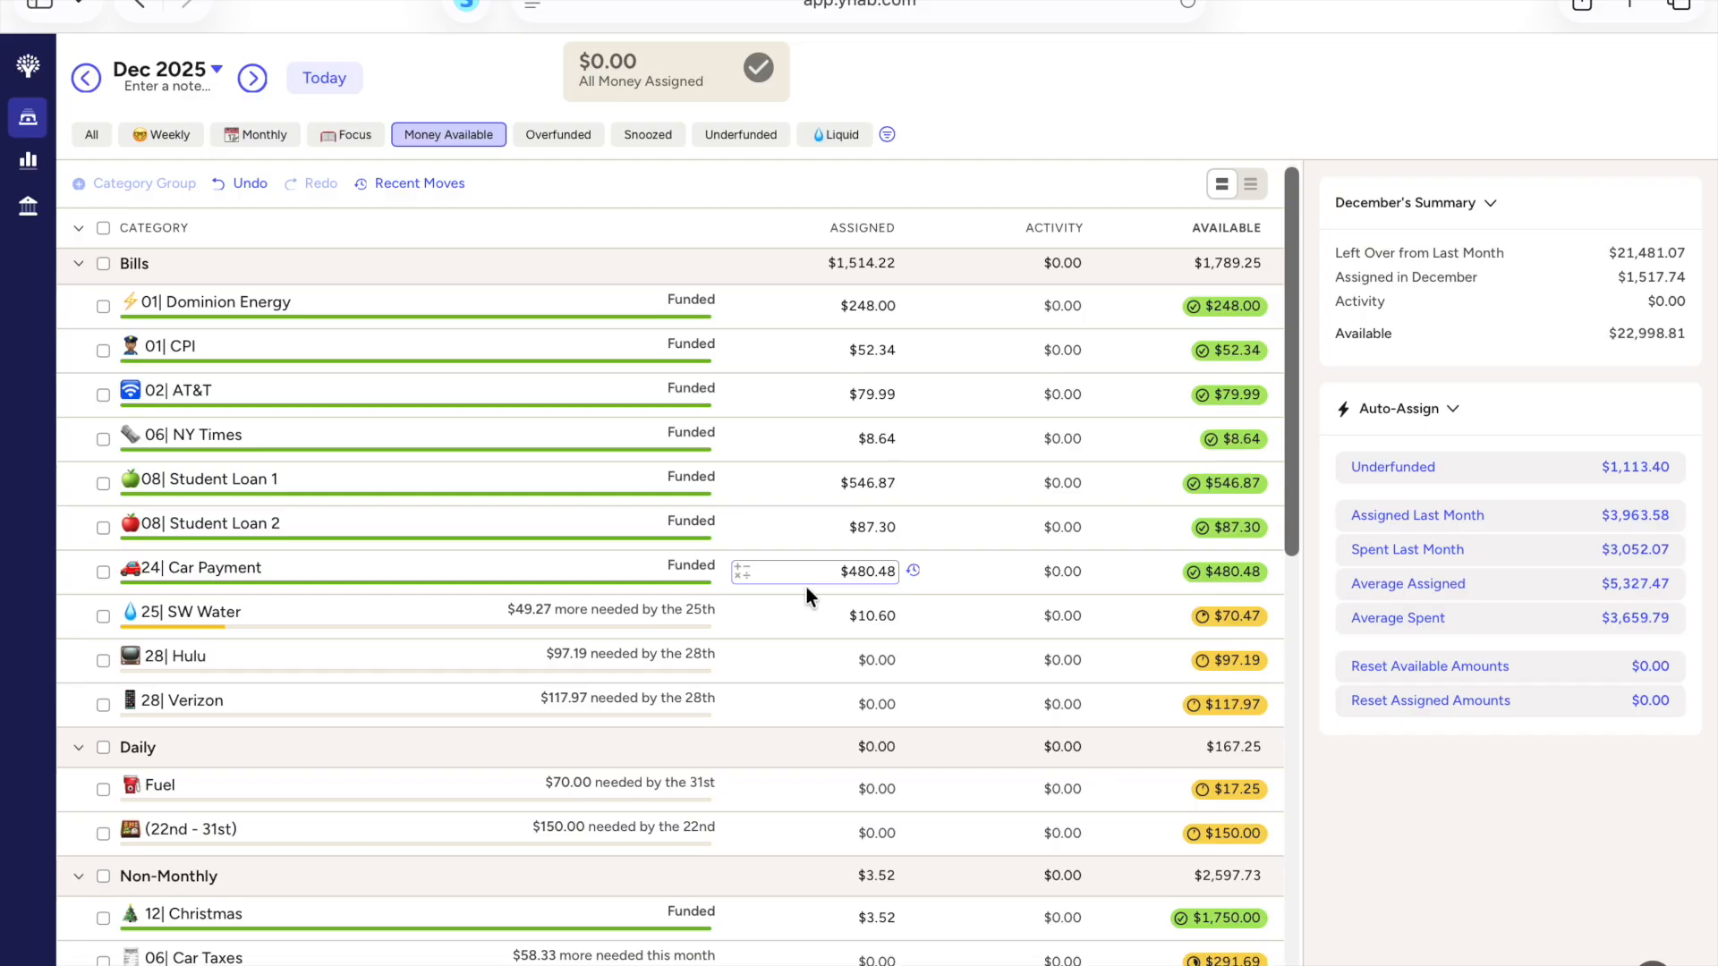
{"action": "scroll", "coordinate": [807, 591], "scroll_direction": "down", "scroll_amount": 2}
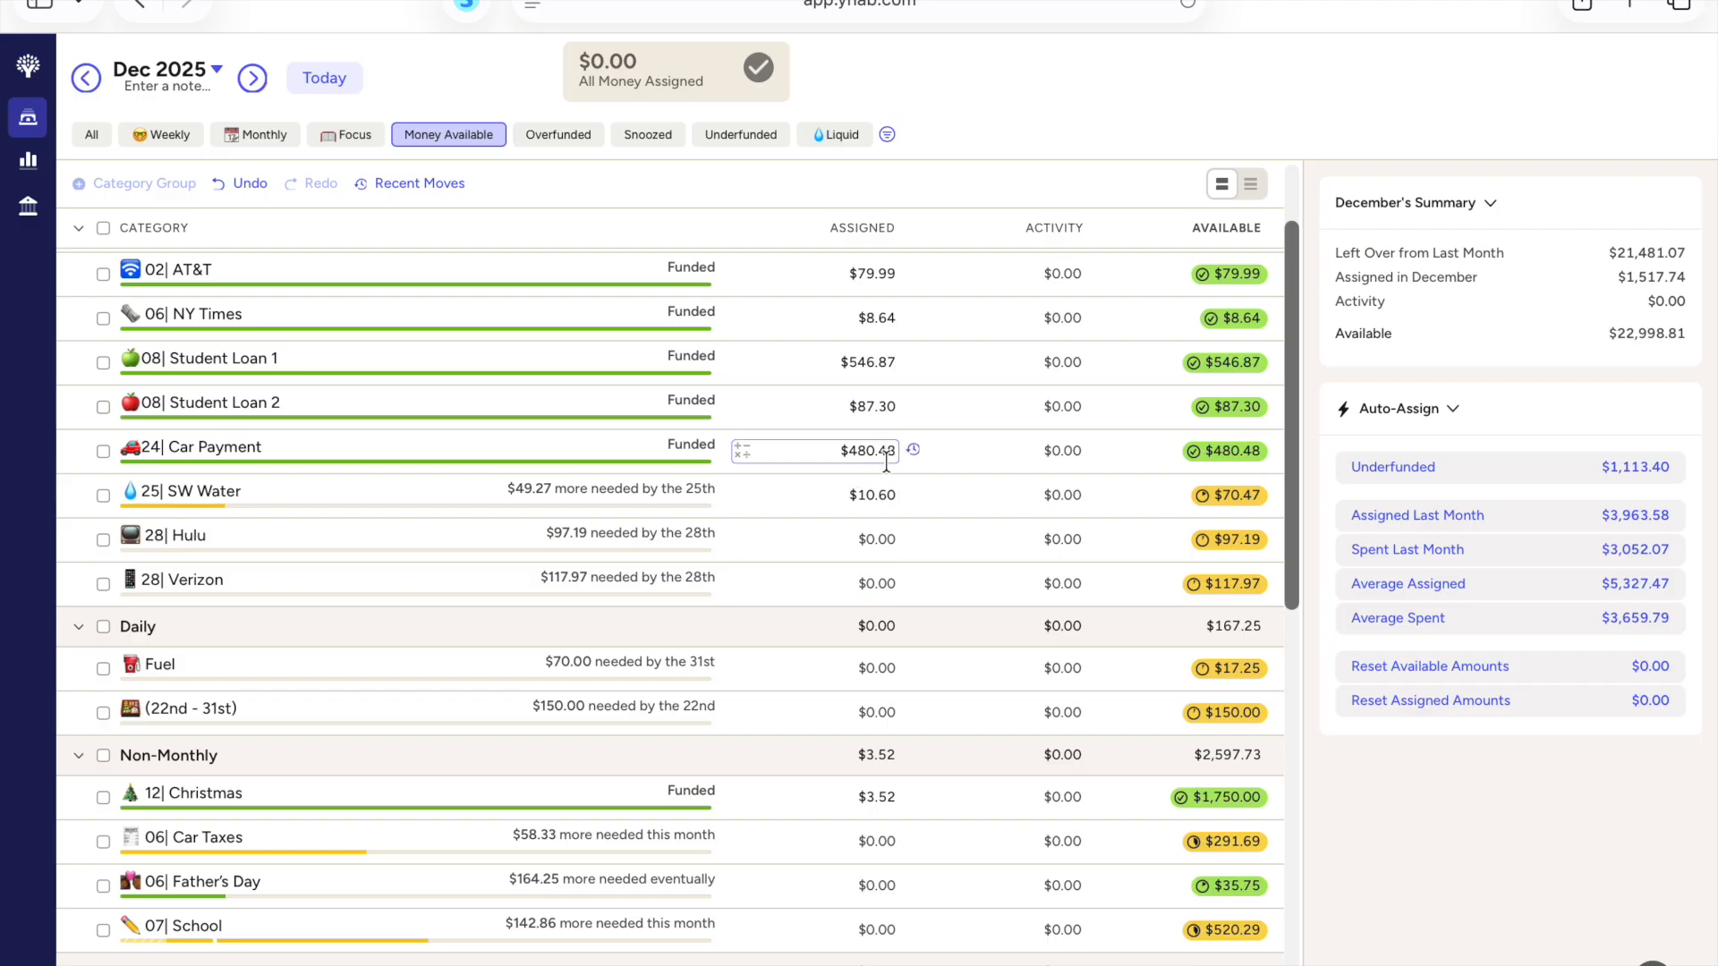
{"action": "scroll", "coordinate": [884, 464], "scroll_direction": "down", "scroll_amount": 5}
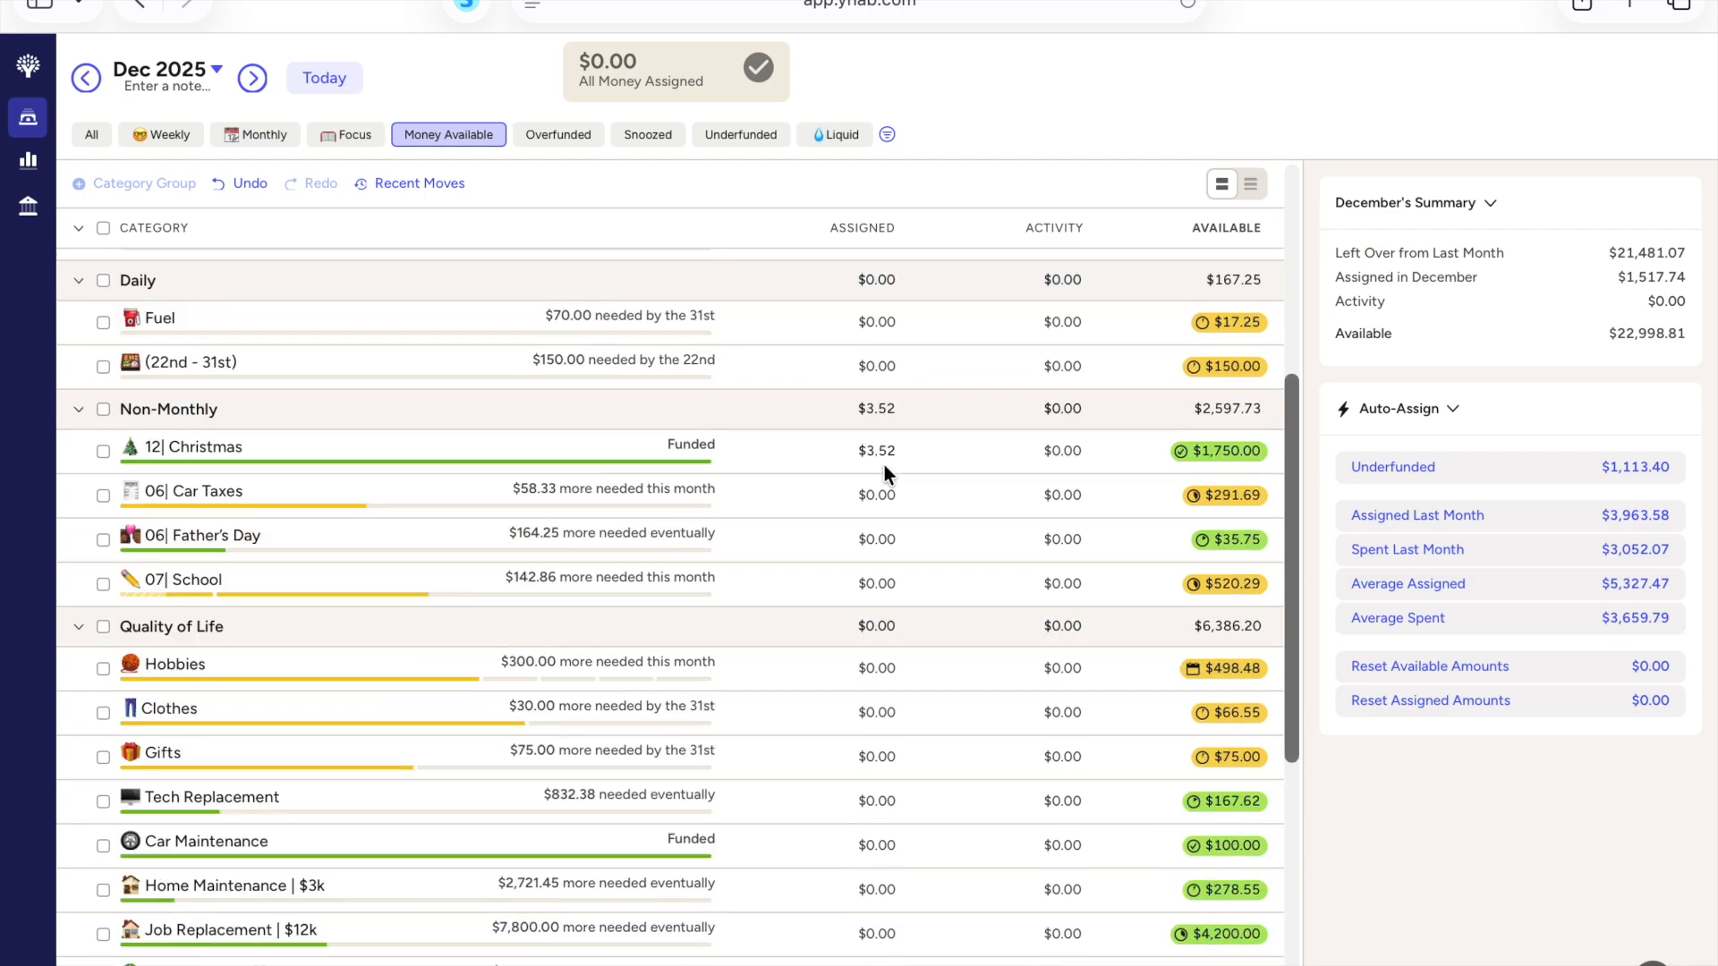
{"action": "scroll", "coordinate": [884, 465], "scroll_direction": "down", "scroll_amount": 1}
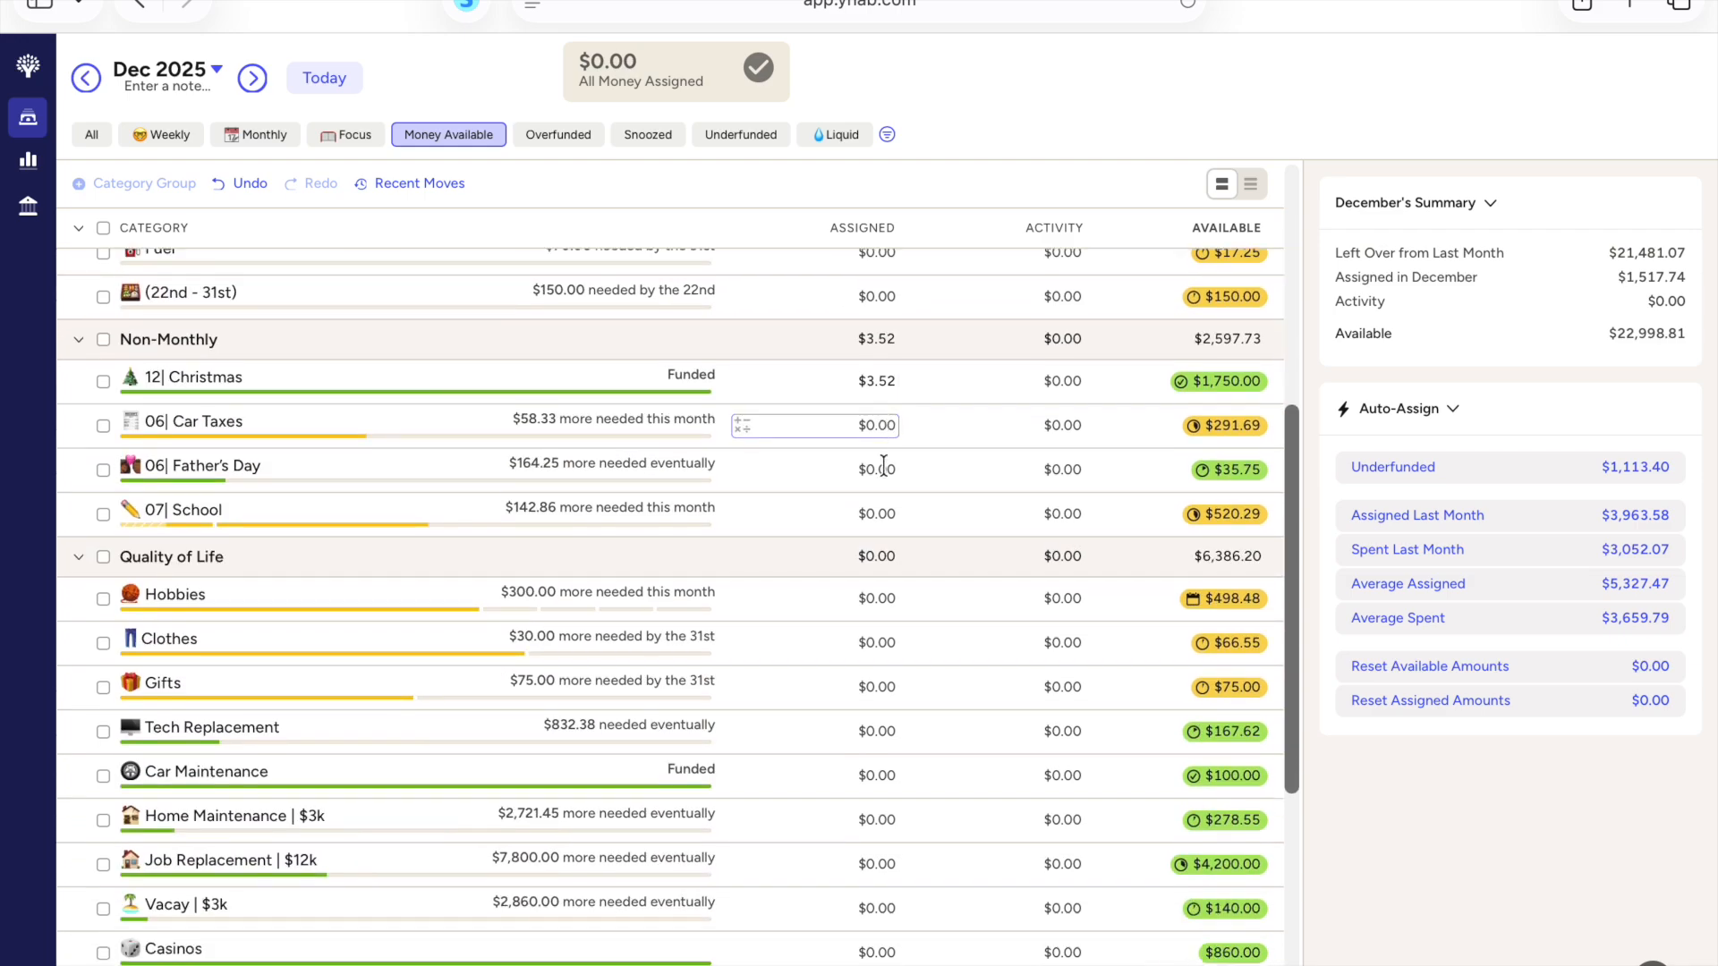
{"action": "scroll", "coordinate": [884, 466], "scroll_direction": "down", "scroll_amount": 6}
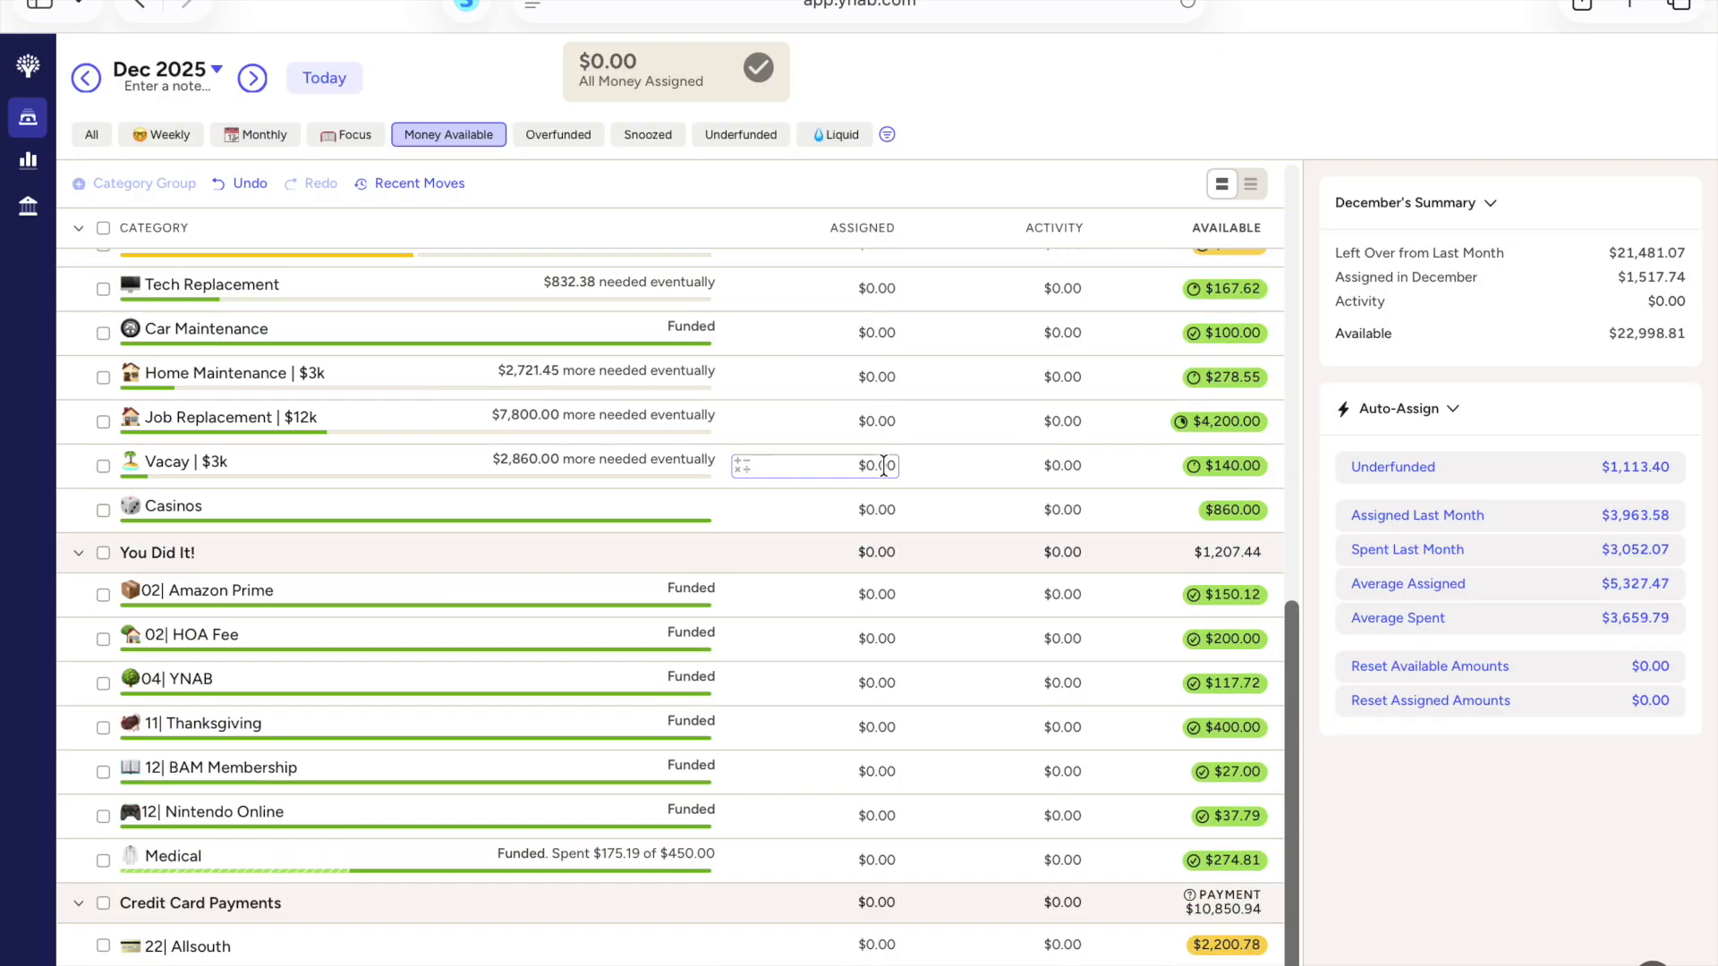
{"action": "scroll", "coordinate": [884, 465], "scroll_direction": "up", "scroll_amount": 12}
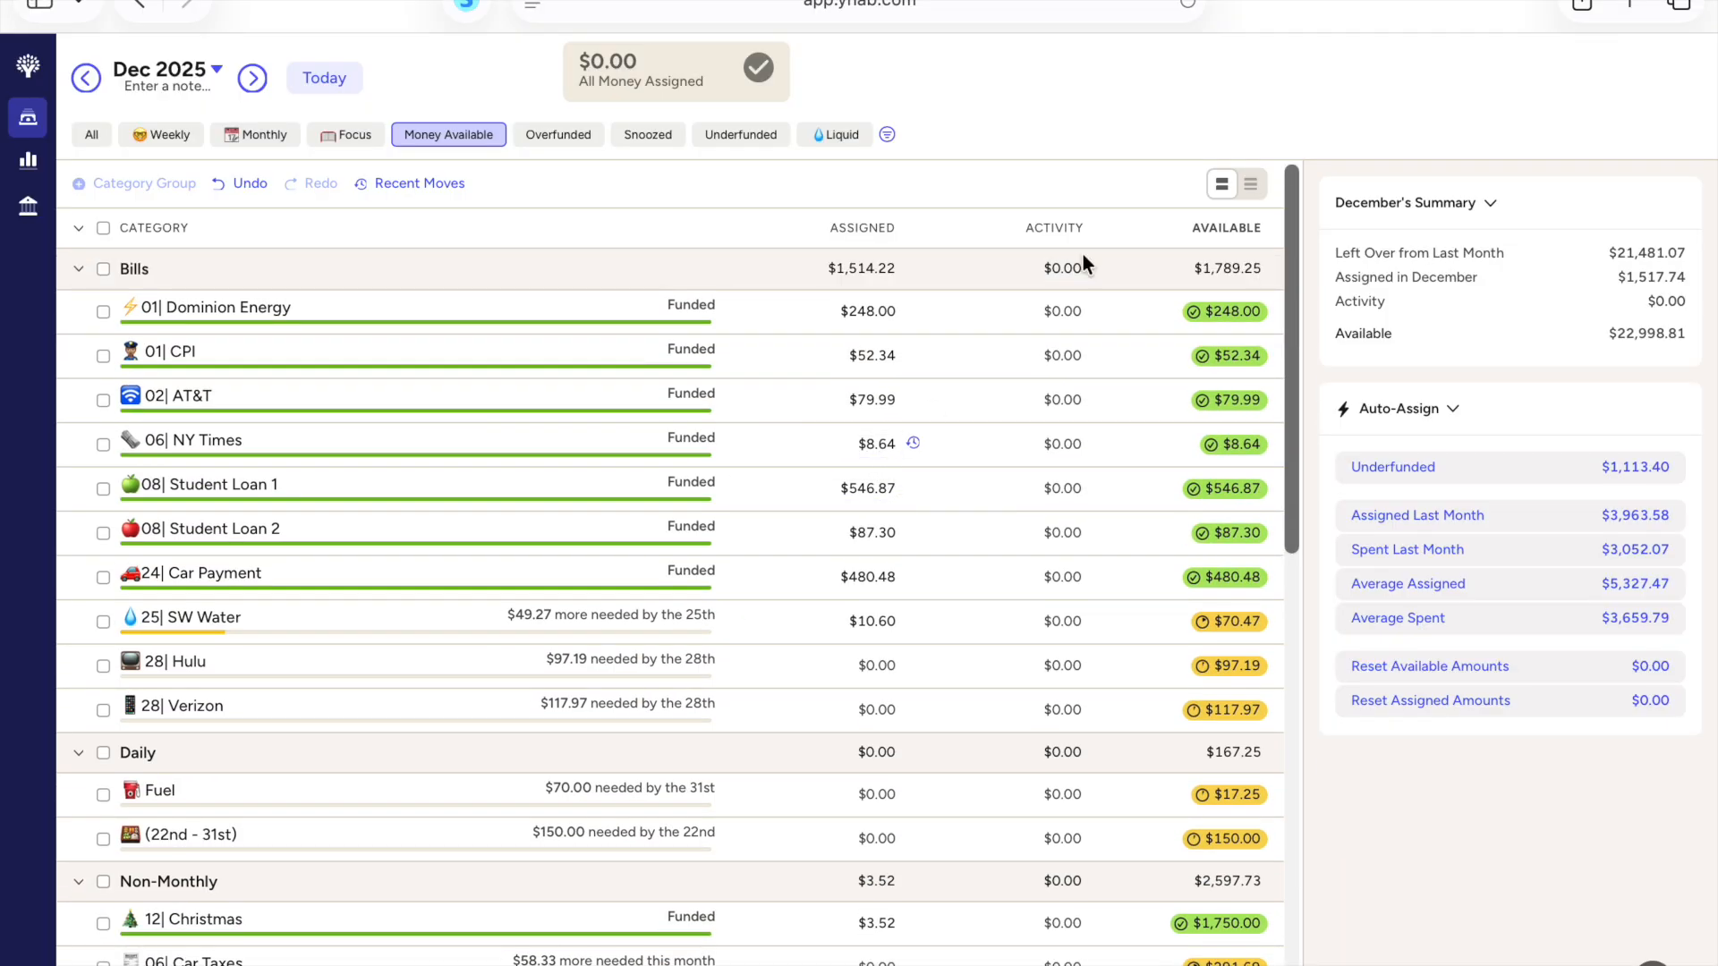
Step: Search the web for "ynab feature request" in a new browser tab and open YNAB's Feedback and Feature Requests article
{"action": "left_click", "coordinate": [1638, 5]}
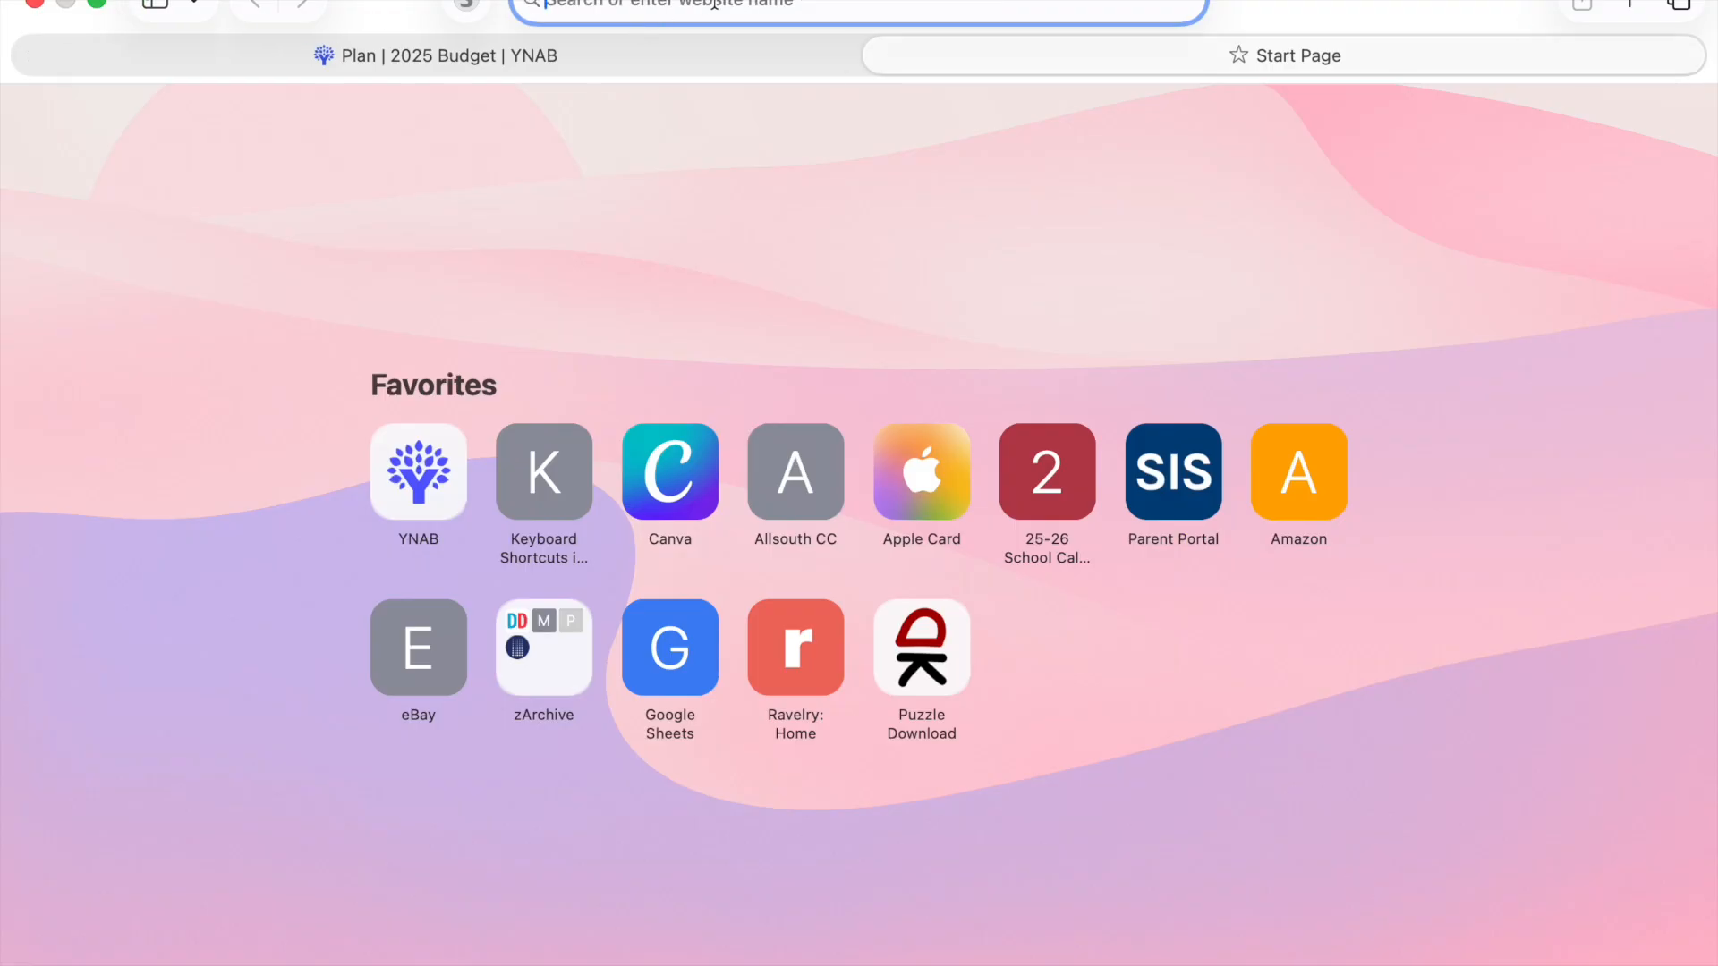
{"action": "type", "text": "ynab"}
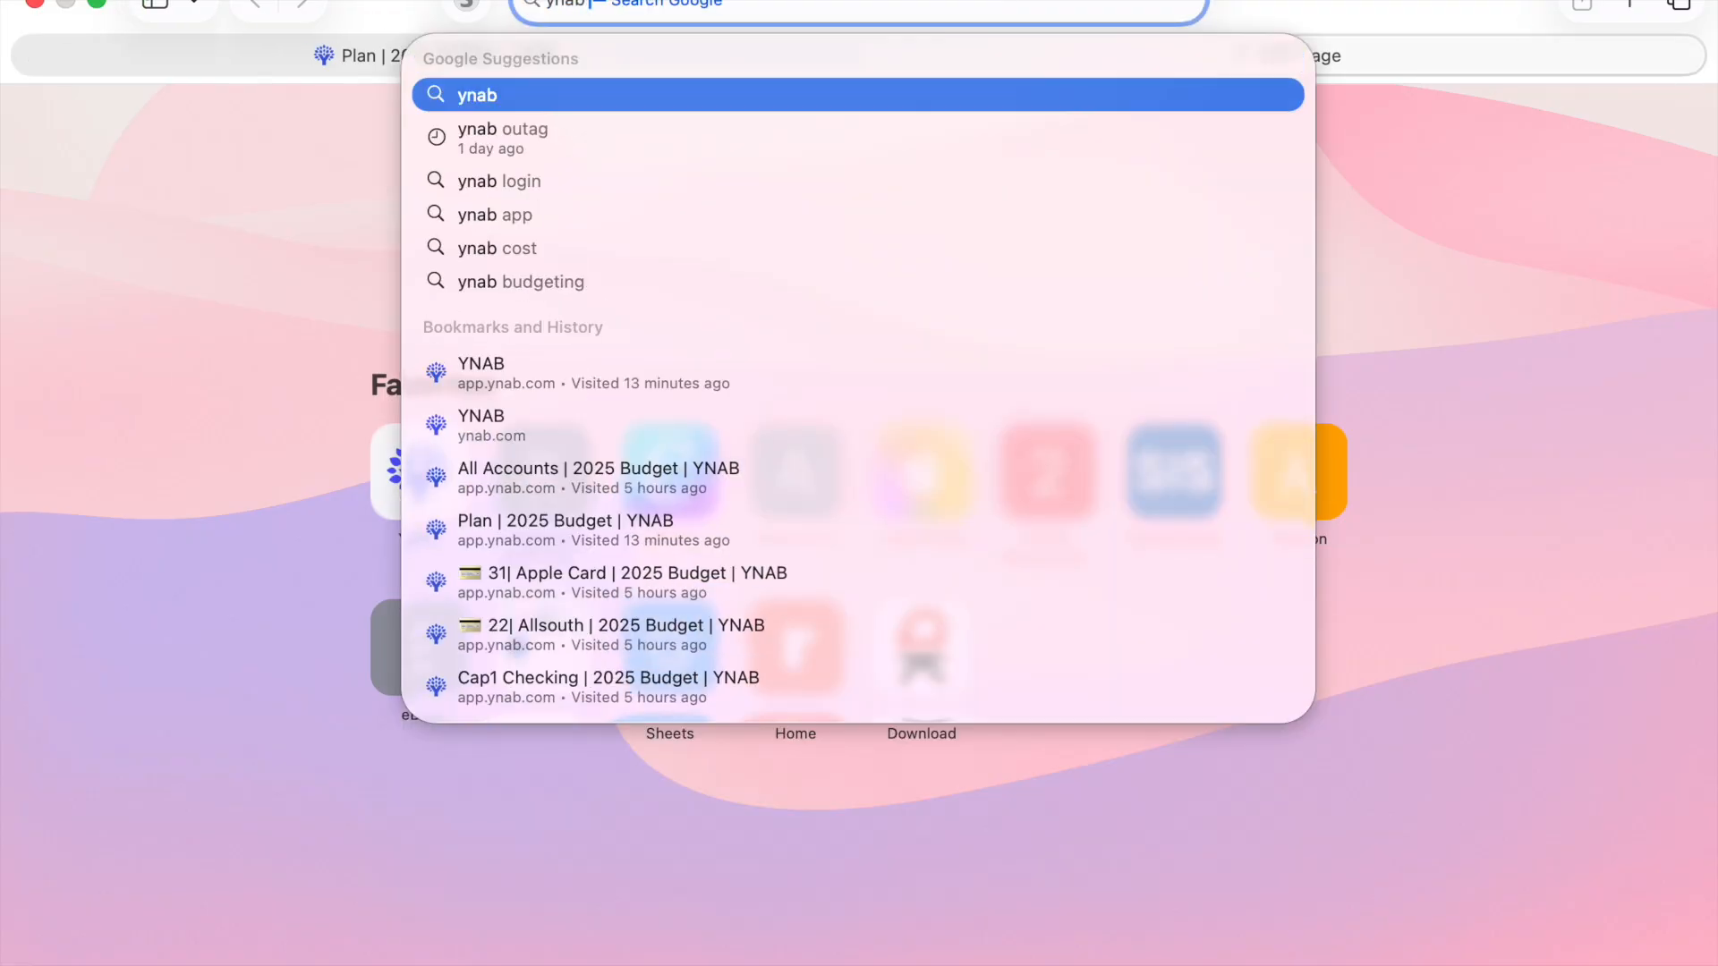
{"action": "type", "text": " feature"}
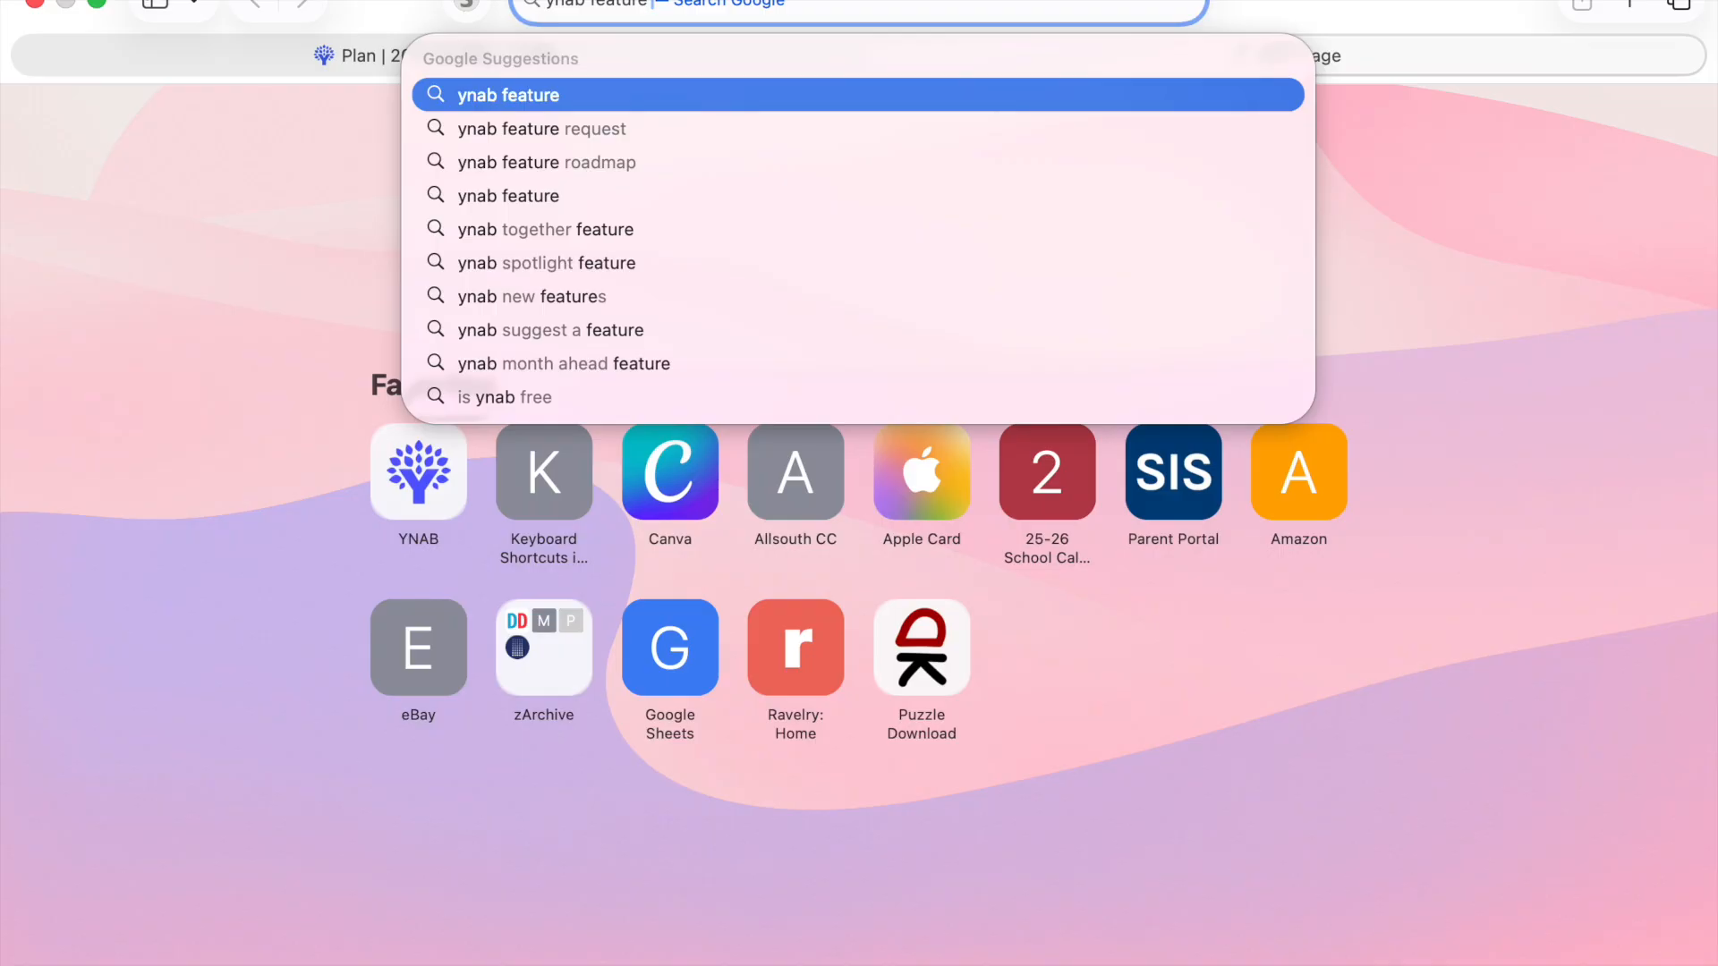
{"action": "left_click", "coordinate": [621, 128]}
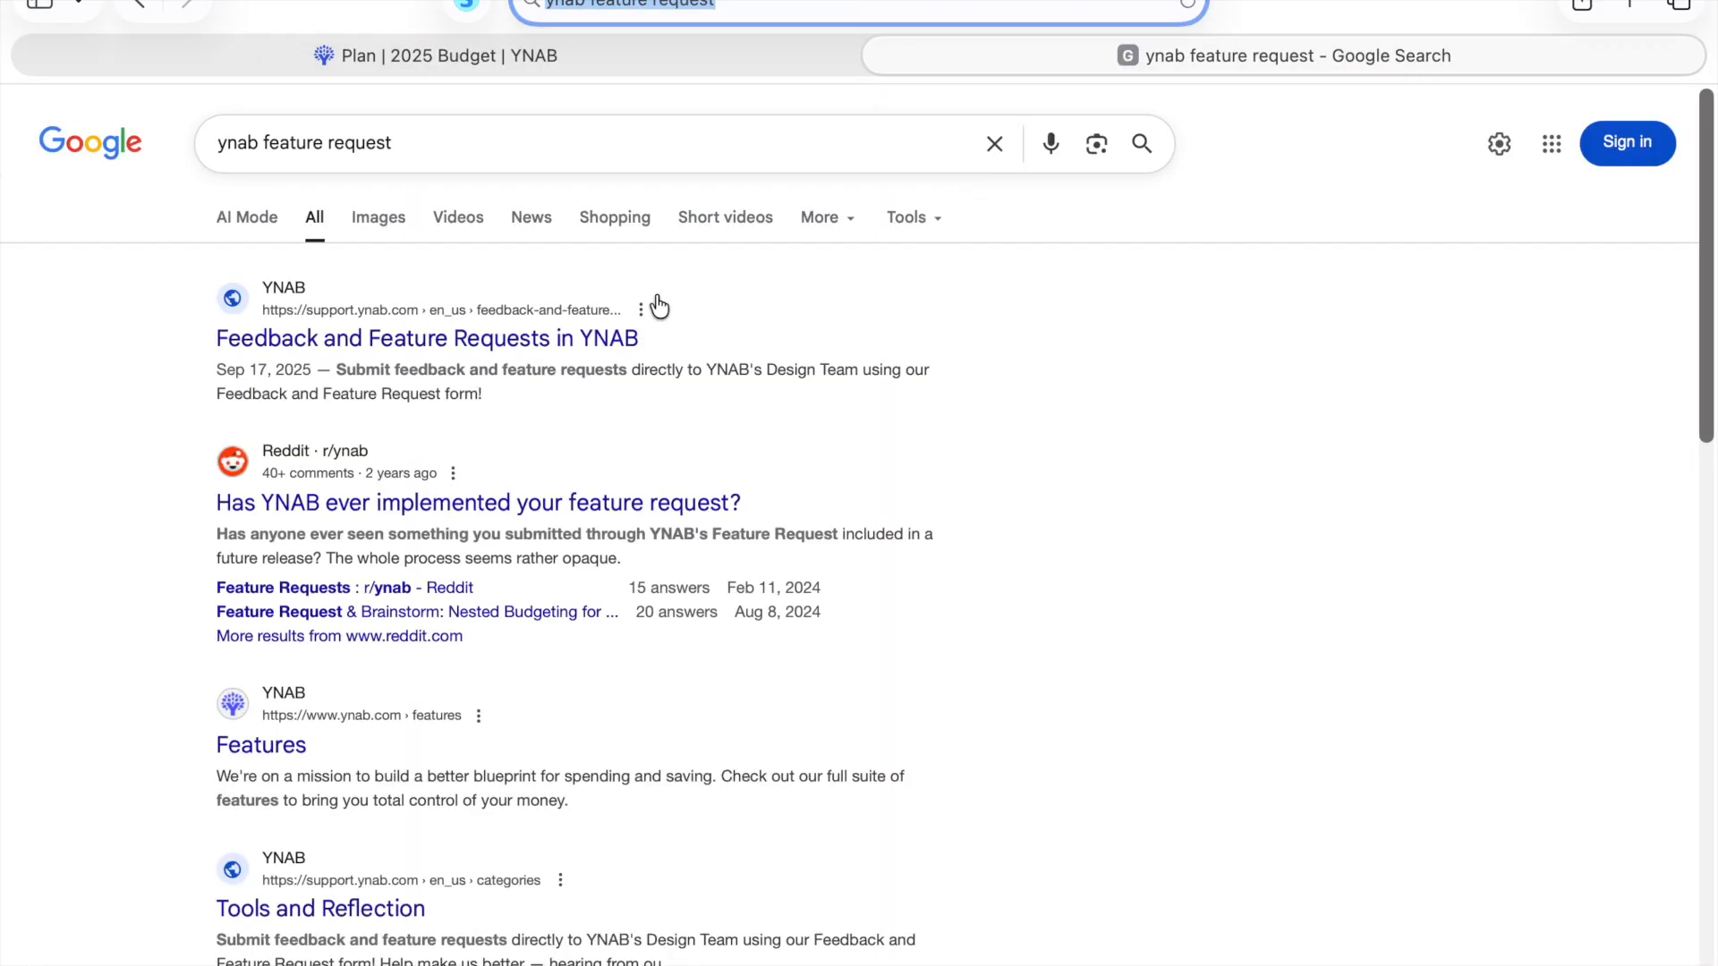
{"action": "left_click", "coordinate": [279, 354]}
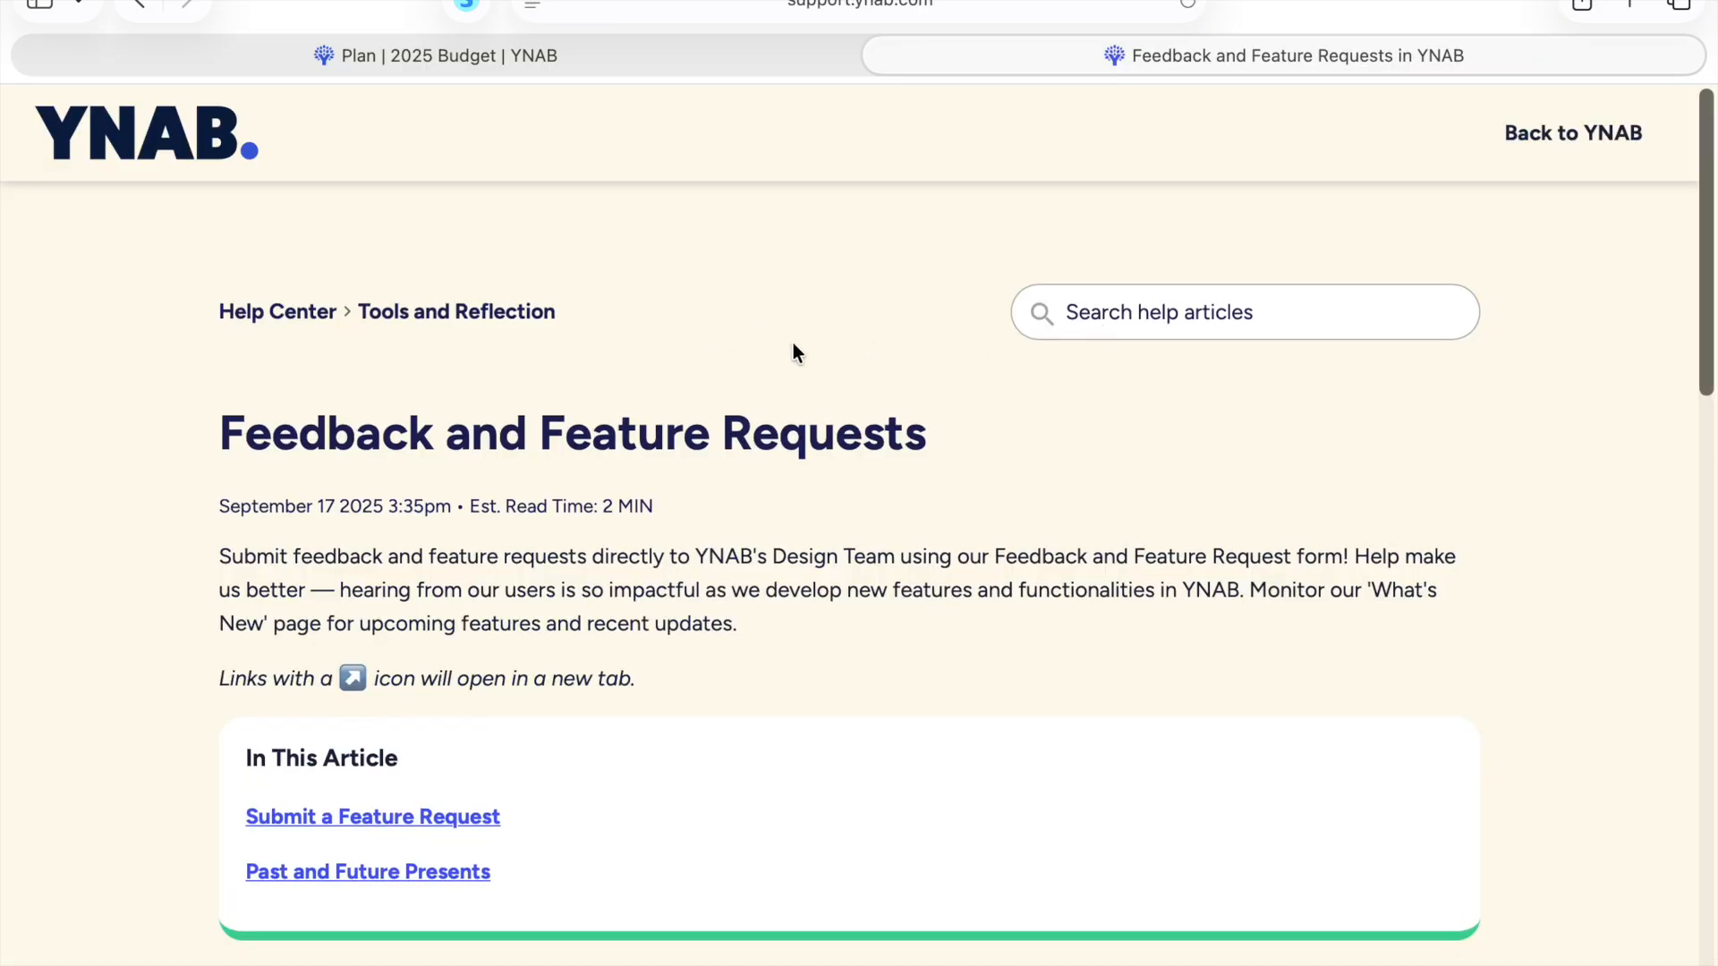
Step: Read the article's Submit a Feature Request section, leave it open, and return to the 2025 Budget plan
{"action": "scroll", "coordinate": [788, 447], "scroll_direction": "down", "scroll_amount": 1}
{"action": "left_click", "coordinate": [438, 777]}
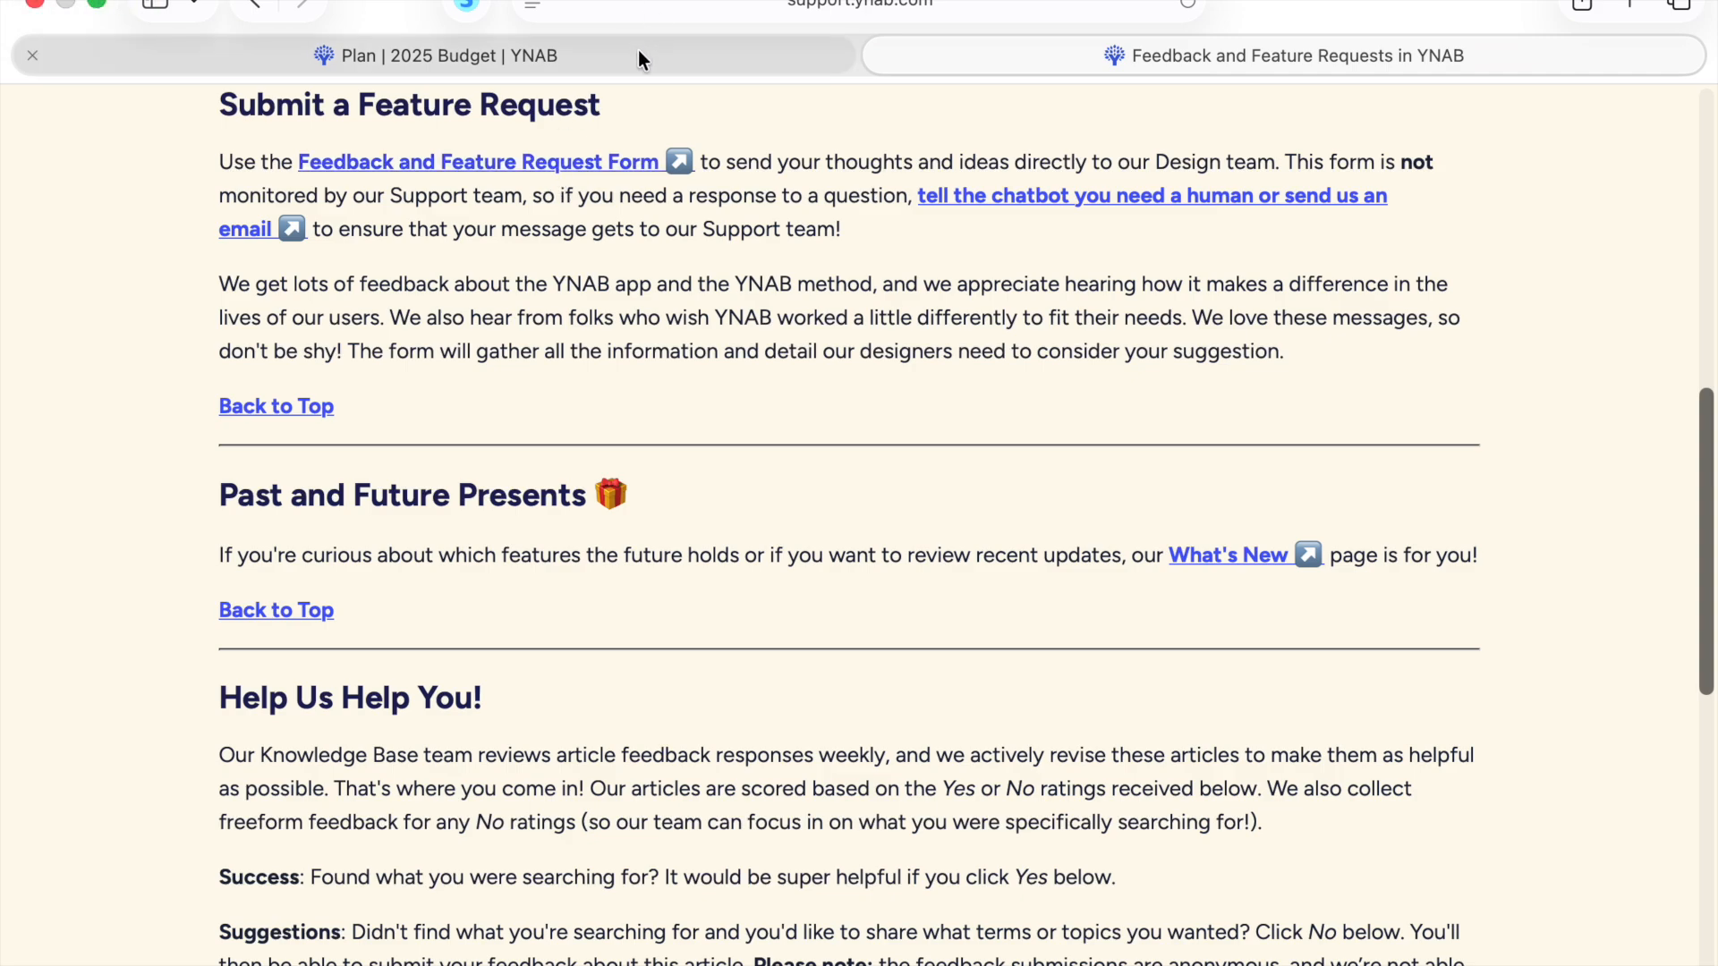
{"action": "mouse_move", "coordinate": [638, 52]}
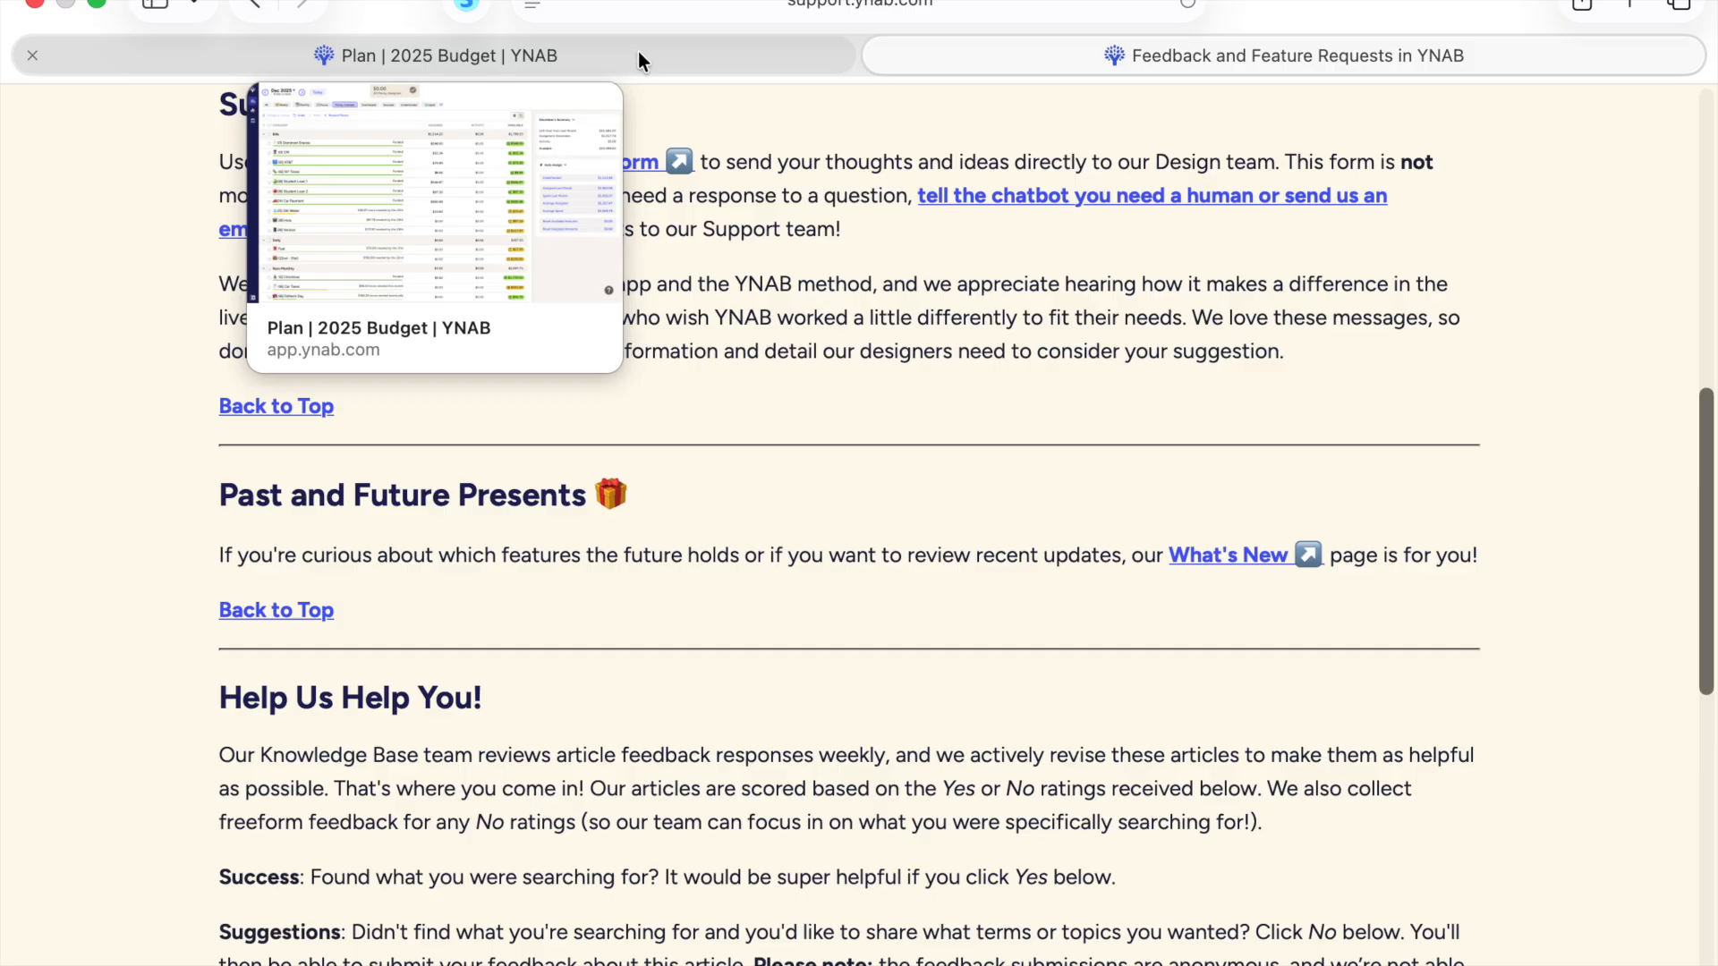
{"action": "left_click", "coordinate": [637, 58]}
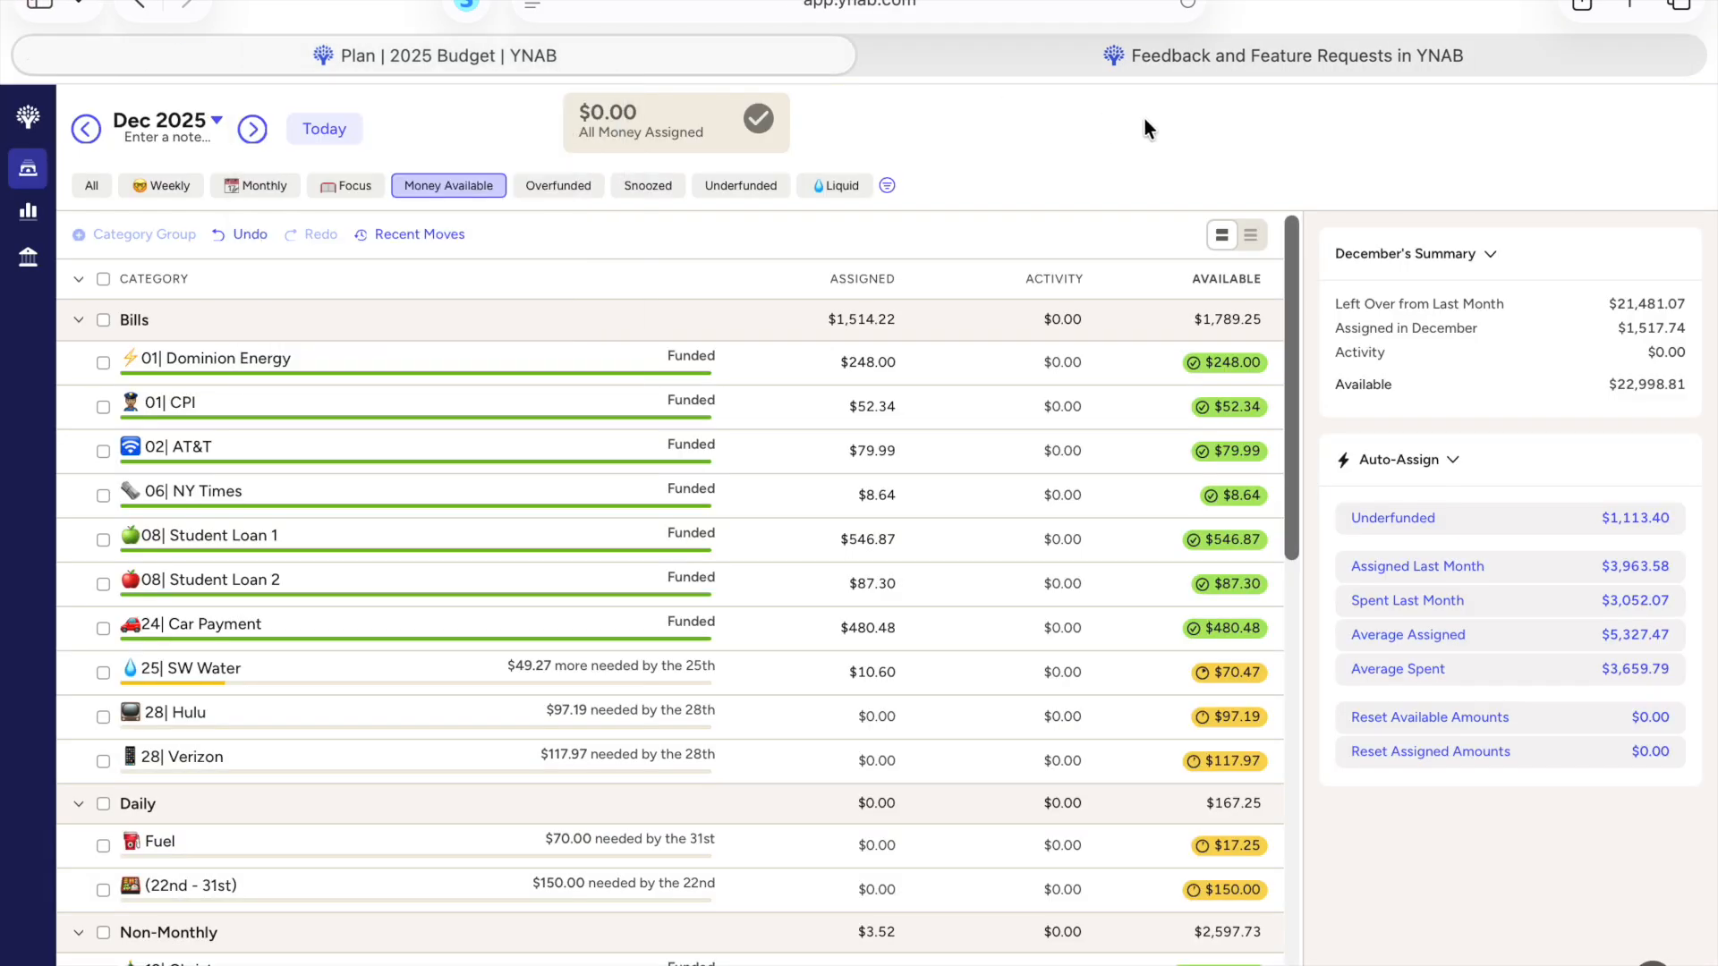